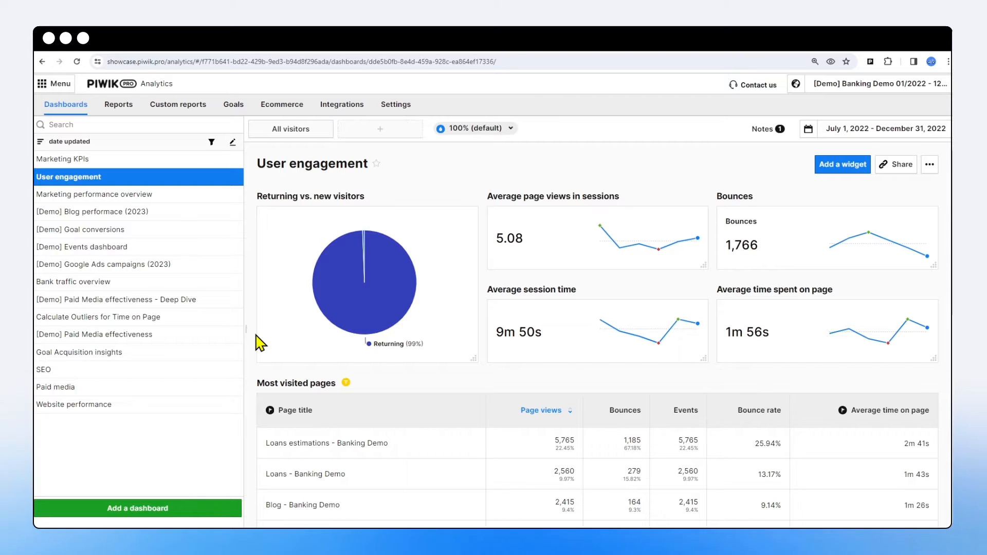
Open the [Demo] Paid Media effectiveness dashboard and examine its counters, traffic chart, conversion map and campaign tables.
{"action": "left_click", "coordinate": [256, 335]}
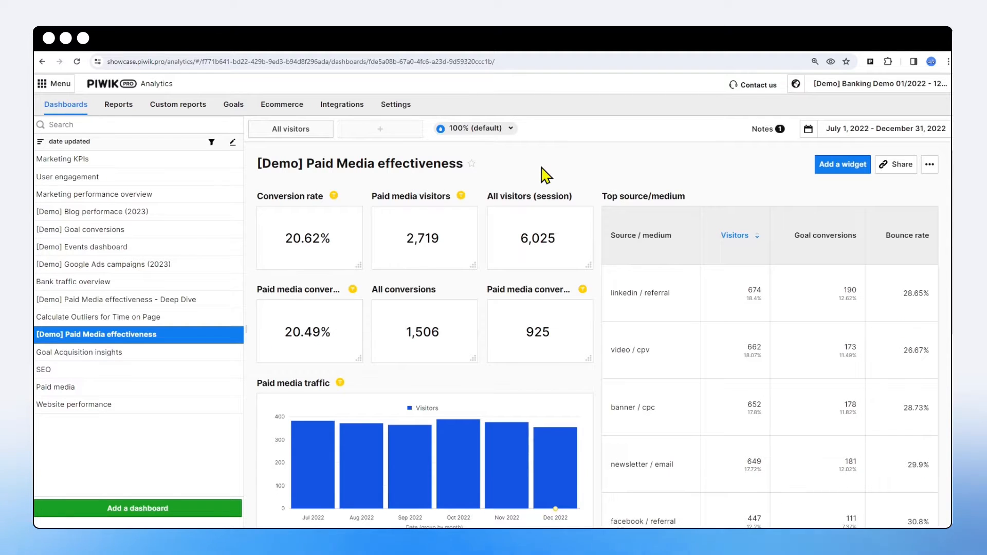
{"action": "scroll", "coordinate": [546, 174], "scroll_direction": "down", "scroll_amount": 3}
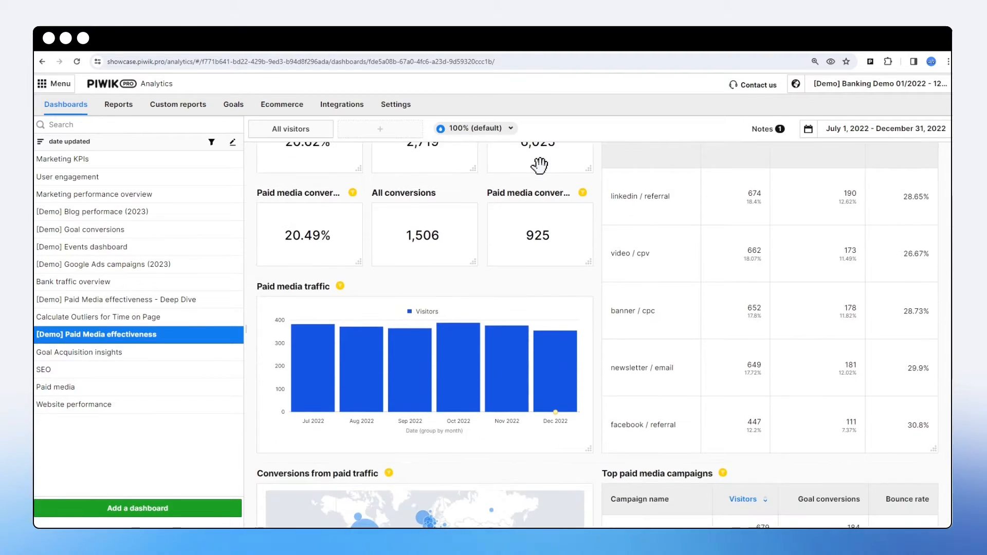
{"action": "scroll", "coordinate": [545, 176], "scroll_direction": "down", "scroll_amount": 2}
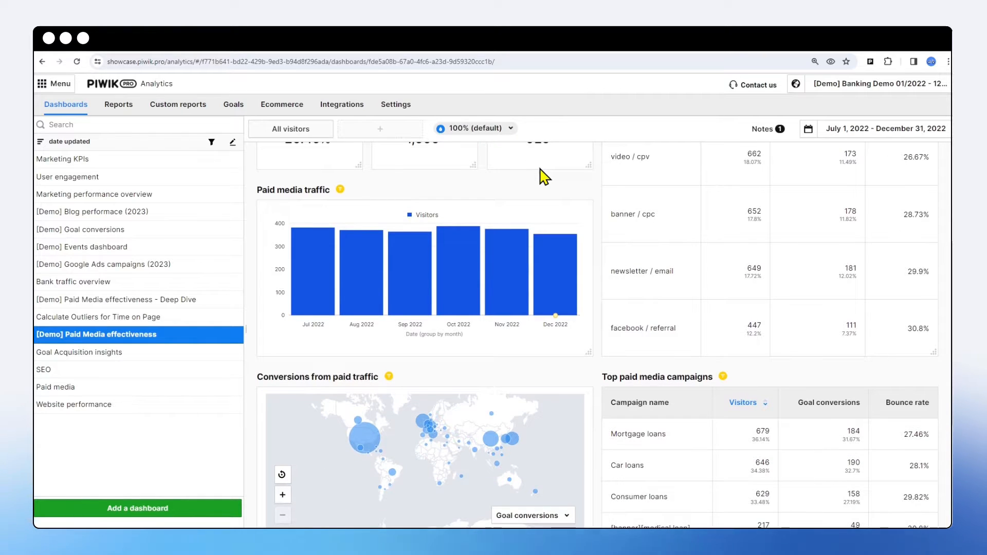
{"action": "scroll", "coordinate": [545, 176], "scroll_direction": "down", "scroll_amount": 1}
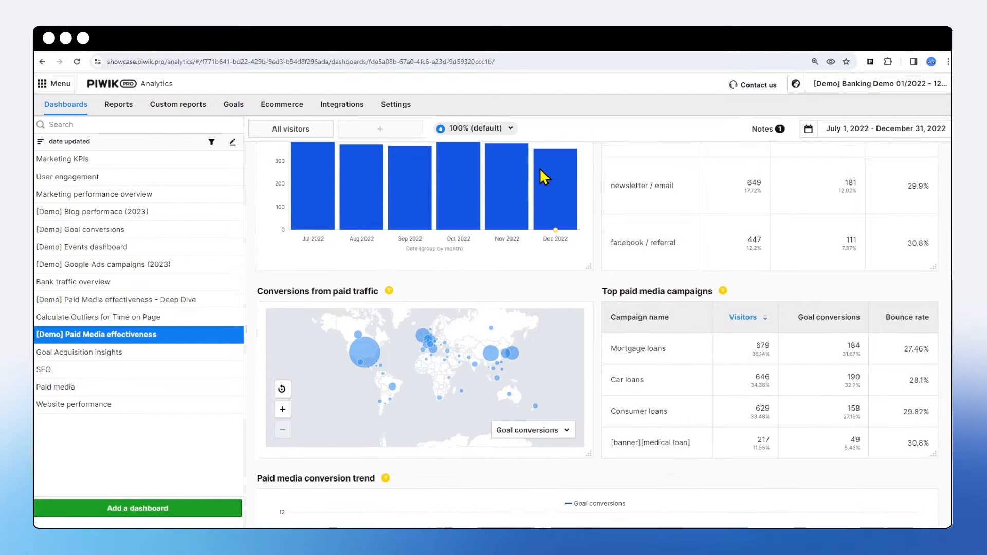
{"action": "scroll", "coordinate": [540, 169], "scroll_direction": "up", "scroll_amount": 3}
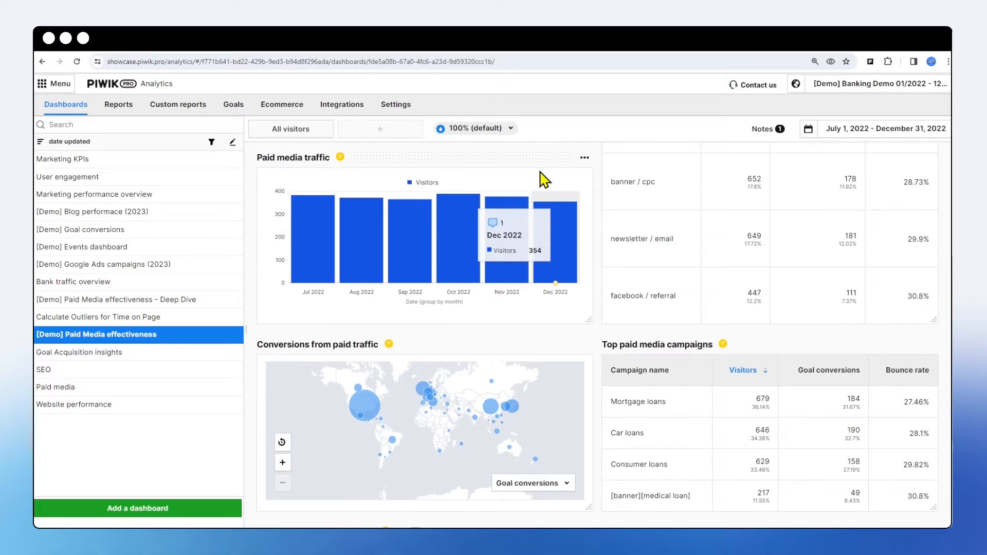
{"action": "scroll", "coordinate": [537, 167], "scroll_direction": "up", "scroll_amount": 3}
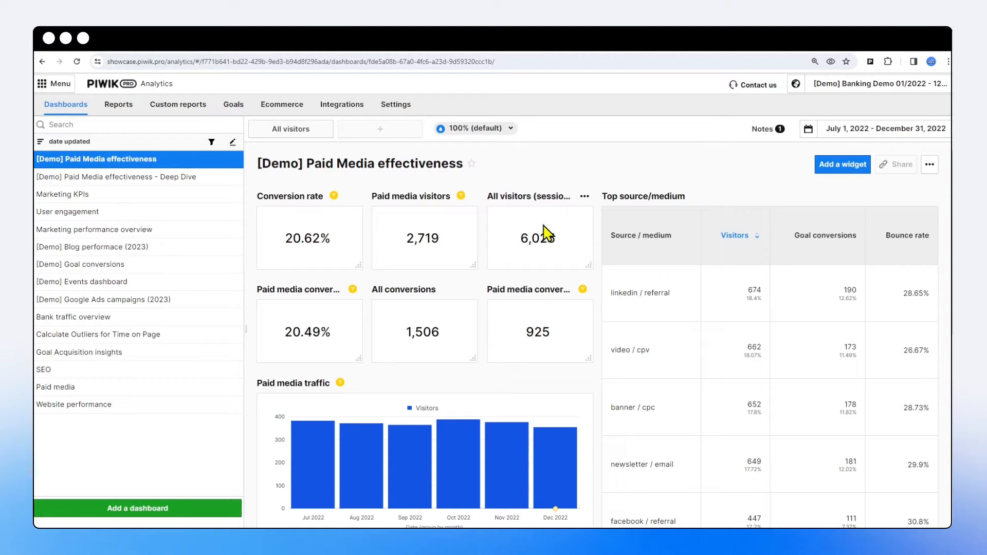
{"action": "mouse_move", "coordinate": [506, 237]}
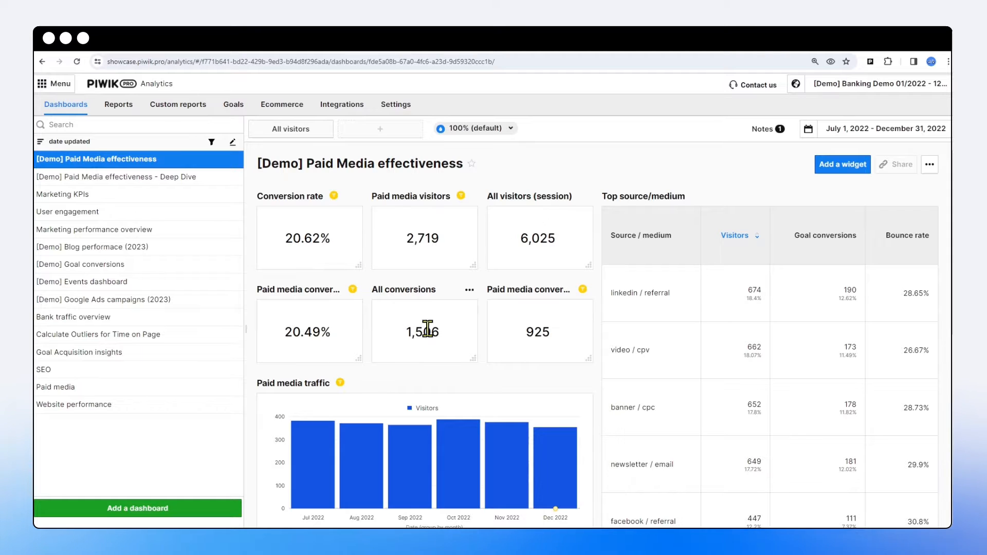
{"action": "scroll", "coordinate": [581, 306], "scroll_direction": "down", "scroll_amount": 2}
{"action": "scroll", "coordinate": [584, 315], "scroll_direction": "down", "scroll_amount": 1}
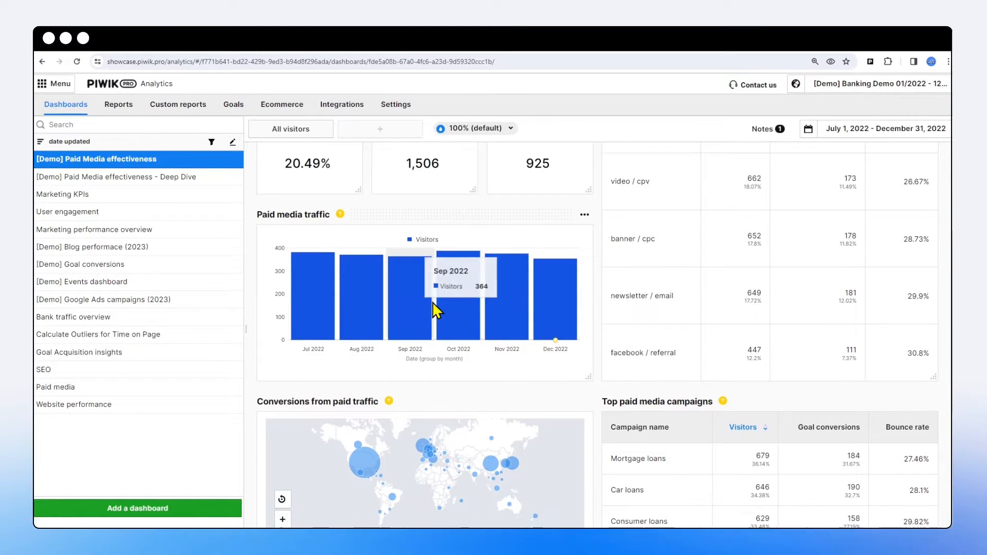
{"action": "scroll", "coordinate": [437, 309], "scroll_direction": "down", "scroll_amount": 1}
{"action": "scroll", "coordinate": [496, 315], "scroll_direction": "up", "scroll_amount": 1}
{"action": "scroll", "coordinate": [525, 326], "scroll_direction": "down", "scroll_amount": 5}
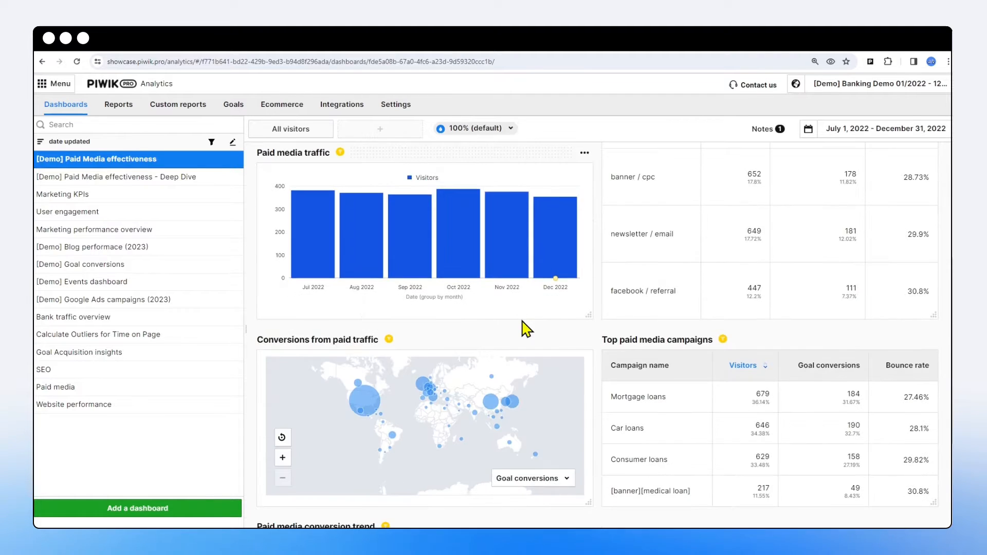
{"action": "scroll", "coordinate": [491, 375], "scroll_direction": "up", "scroll_amount": 3}
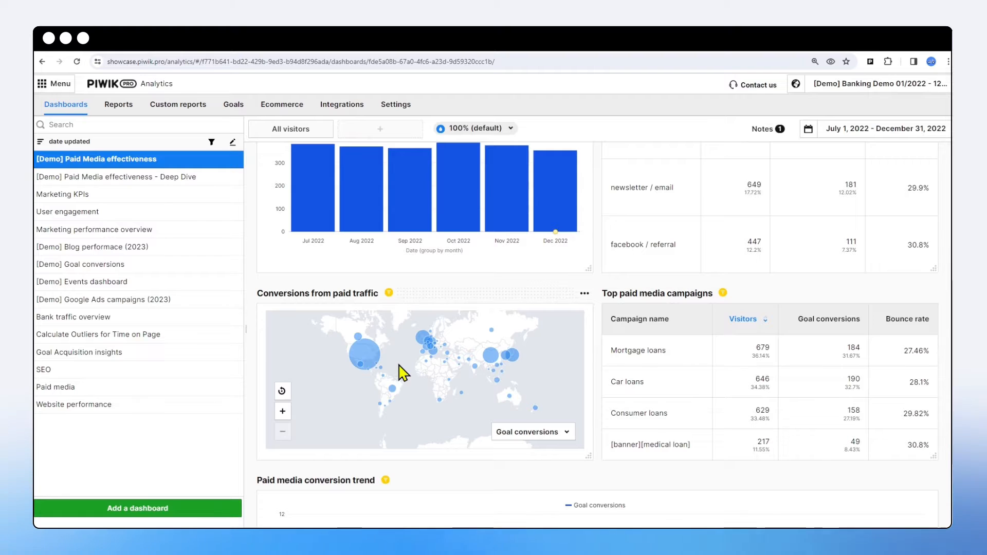
{"action": "scroll", "coordinate": [460, 360], "scroll_direction": "up", "scroll_amount": 2}
{"action": "scroll", "coordinate": [521, 353], "scroll_direction": "up", "scroll_amount": 2}
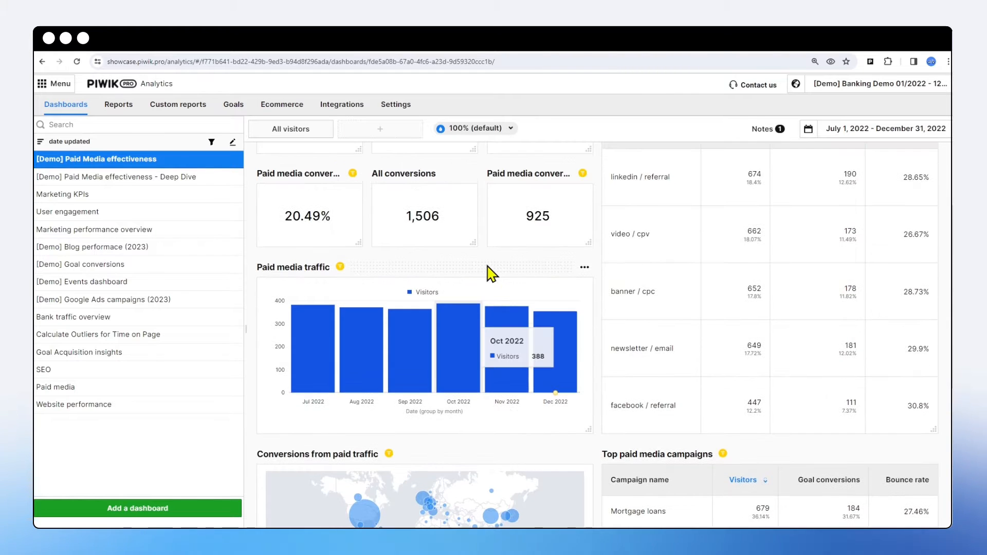
{"action": "scroll", "coordinate": [494, 326], "scroll_direction": "up", "scroll_amount": 3}
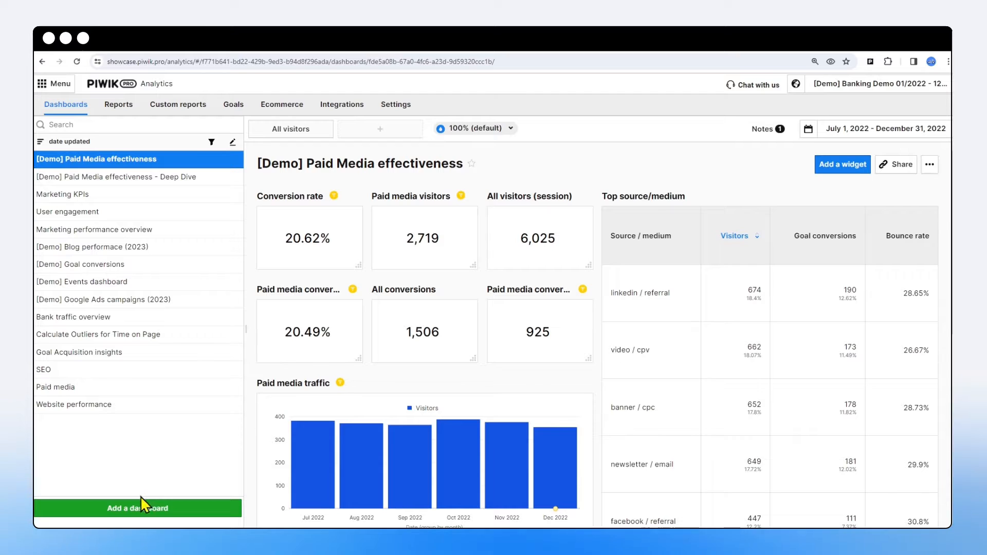
Start a new dashboard and name it "My dashboard".
{"action": "left_click", "coordinate": [137, 512]}
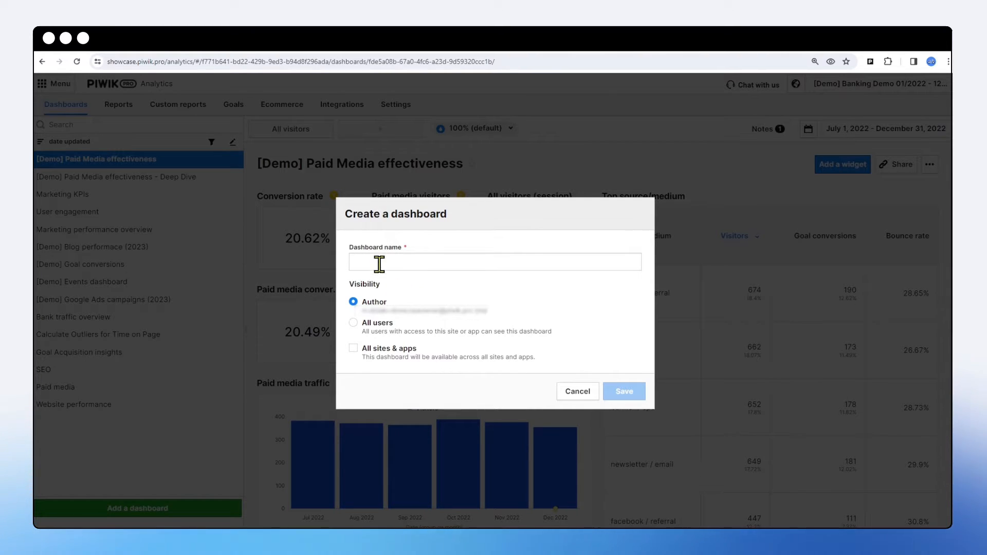
{"action": "left_click", "coordinate": [406, 268]}
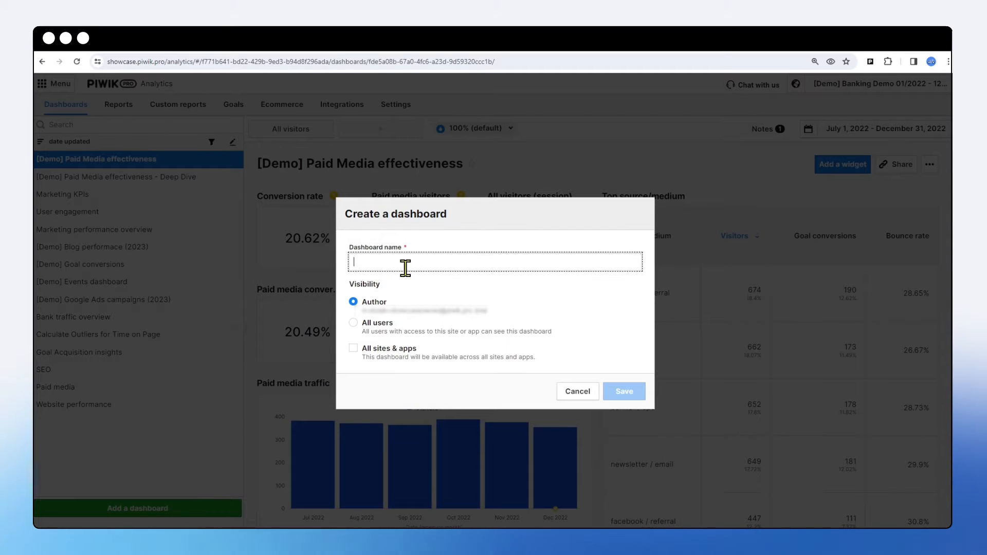
{"action": "type", "text": "My"}
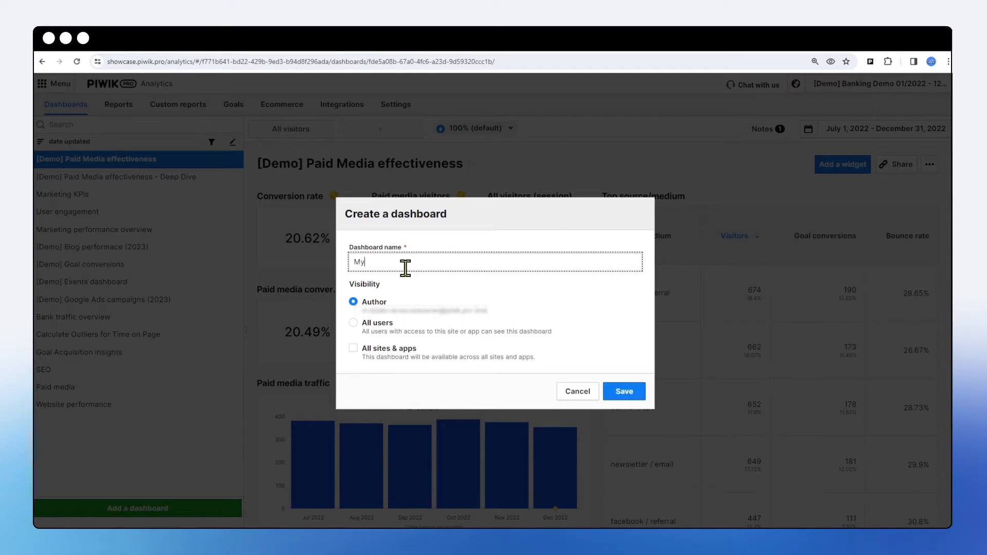
{"action": "type", "text": " dashboar"}
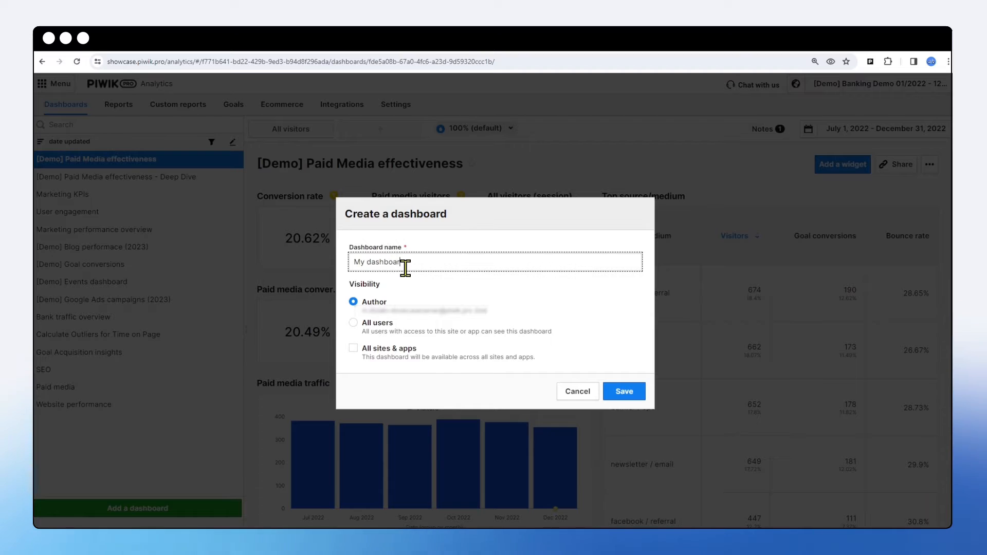
{"action": "type", "text": "d"}
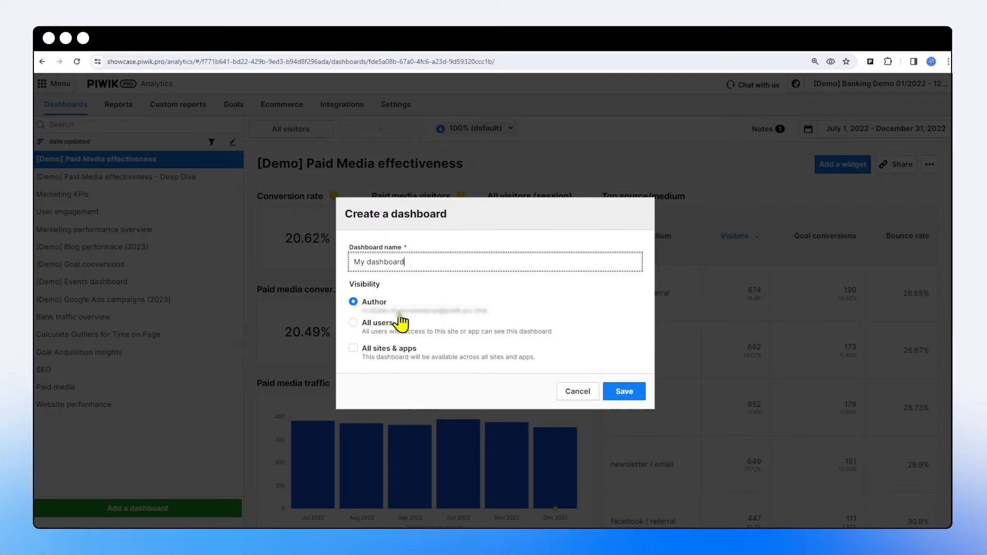
Try visibility for all users across all sites and apps, then restore author-only visibility.
{"action": "left_click", "coordinate": [354, 323]}
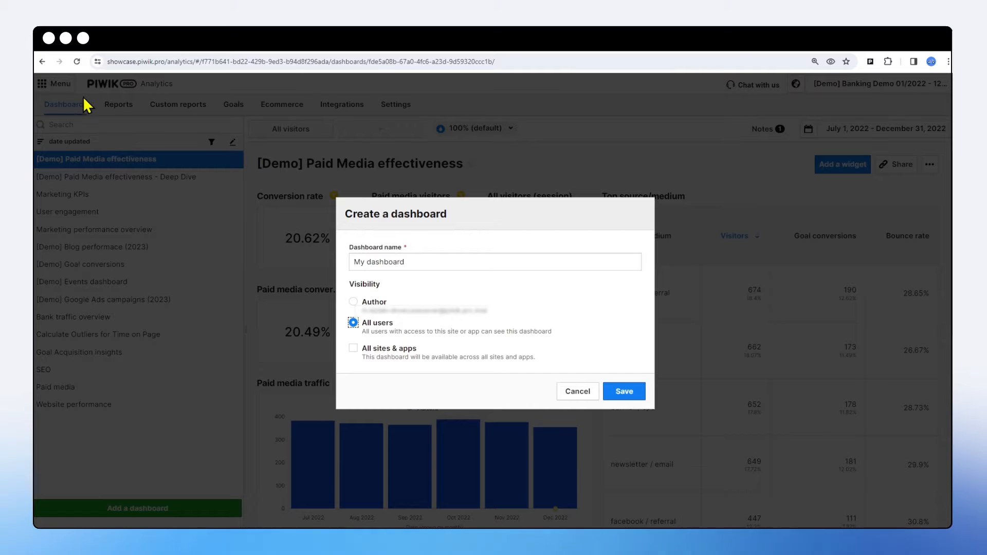
{"action": "left_click", "coordinate": [419, 353]}
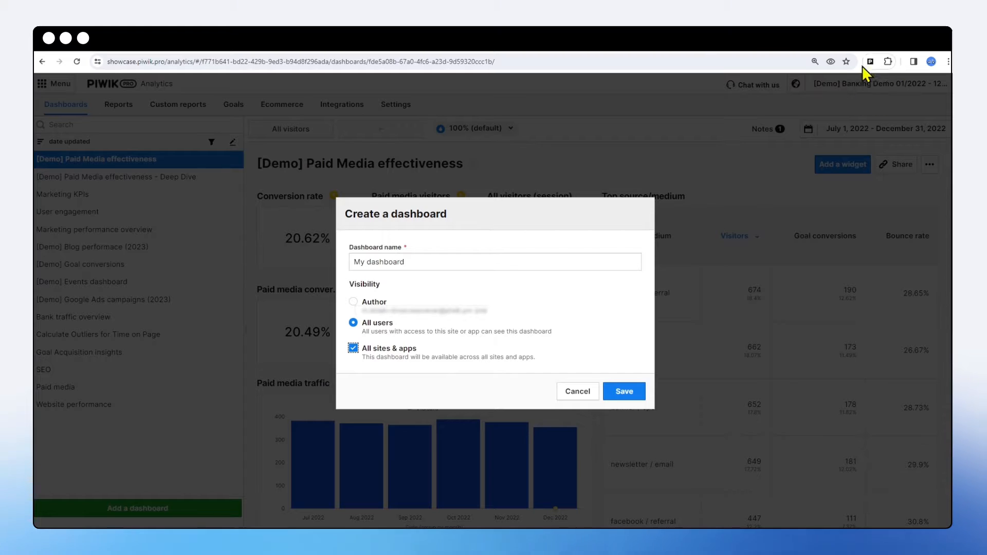
{"action": "left_click", "coordinate": [354, 350]}
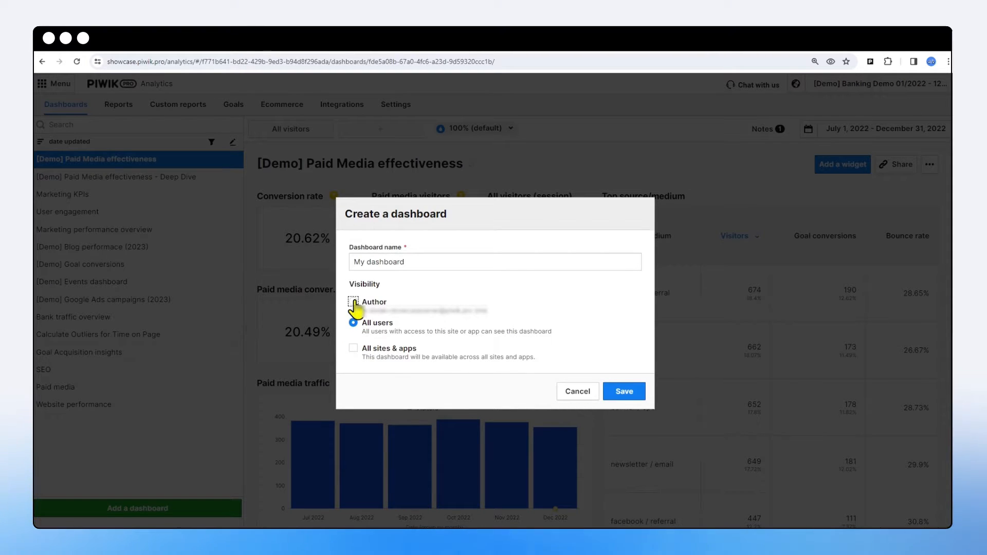
{"action": "left_click", "coordinate": [353, 303]}
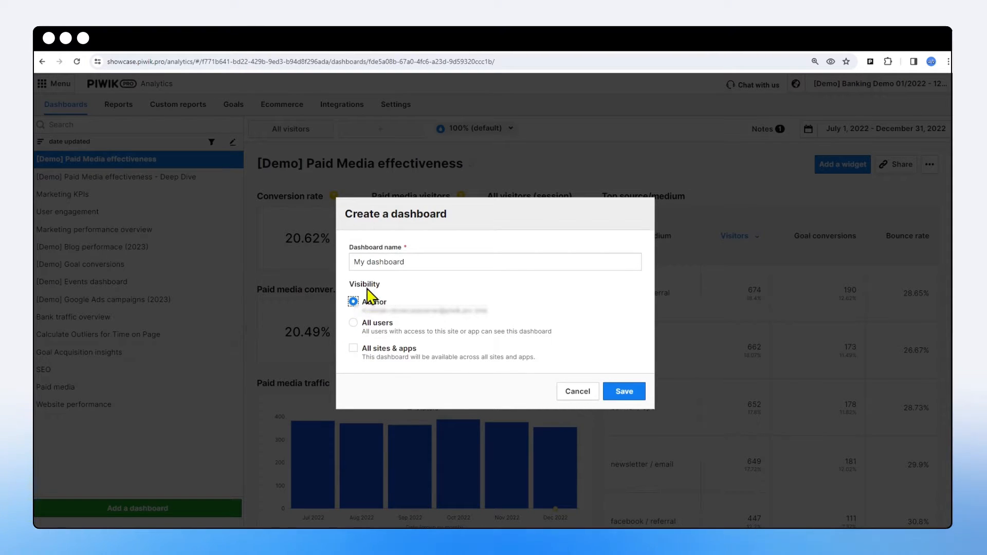
Save the new dashboard, mark it as a favourite, and collapse the dashboard list.
{"action": "left_click", "coordinate": [624, 392]}
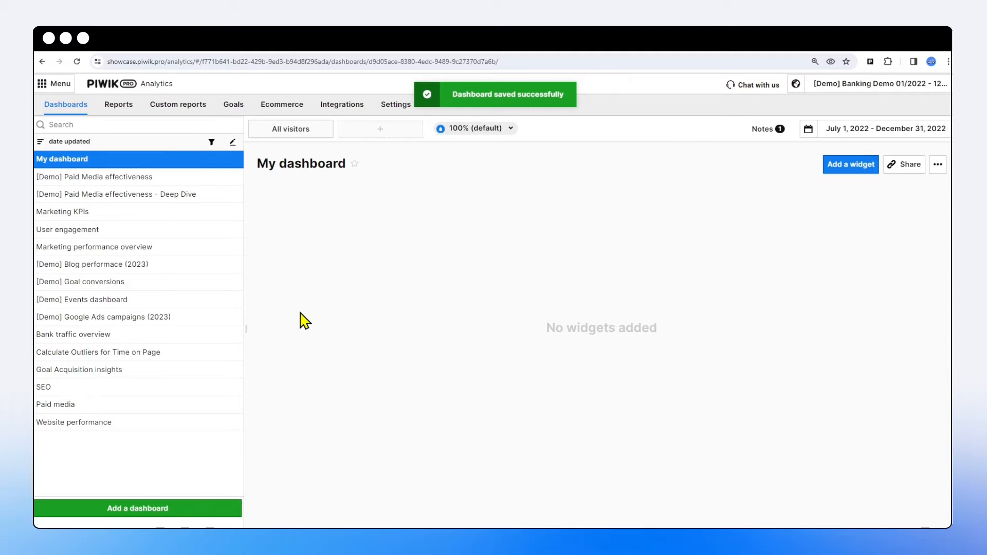
{"action": "left_click", "coordinate": [249, 332]}
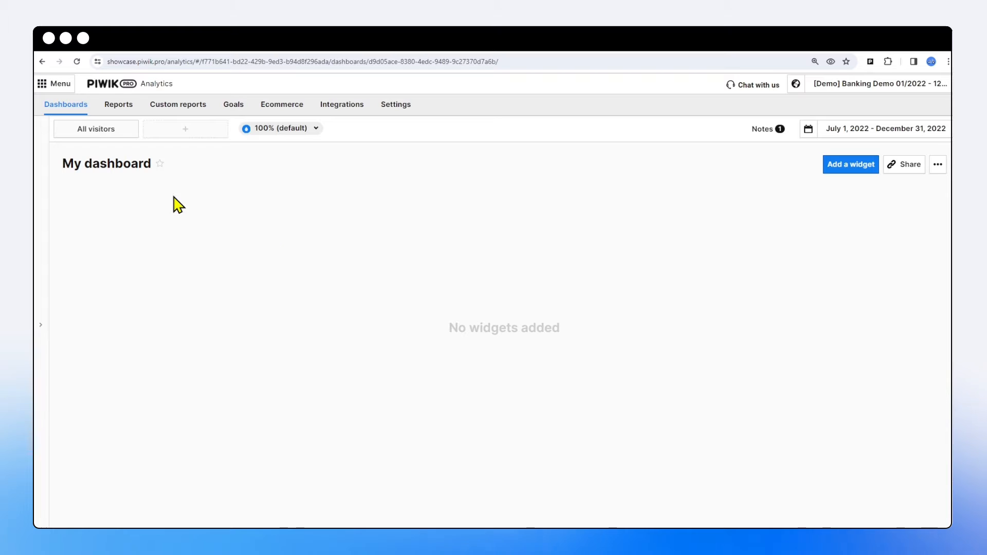
{"action": "left_click", "coordinate": [160, 164]}
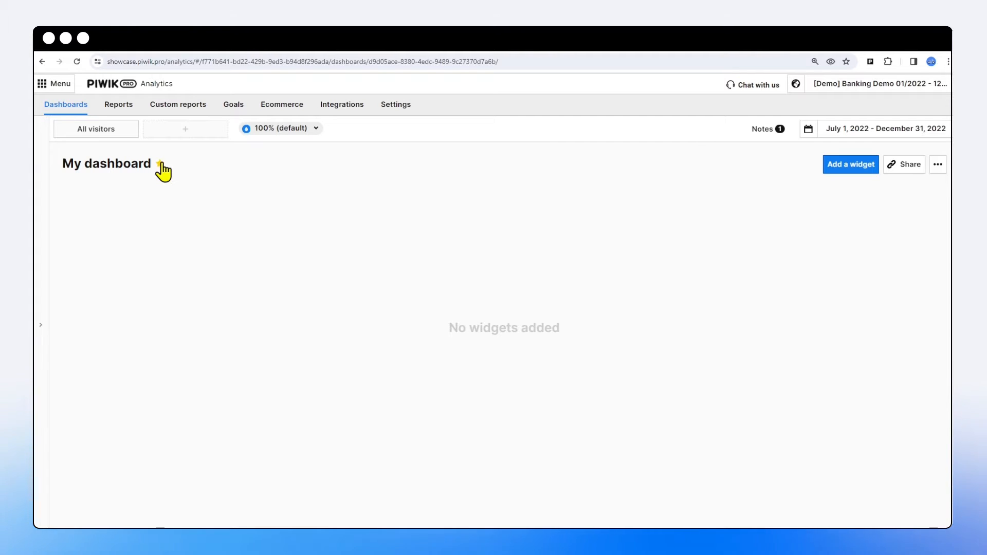
{"action": "left_click", "coordinate": [42, 306]}
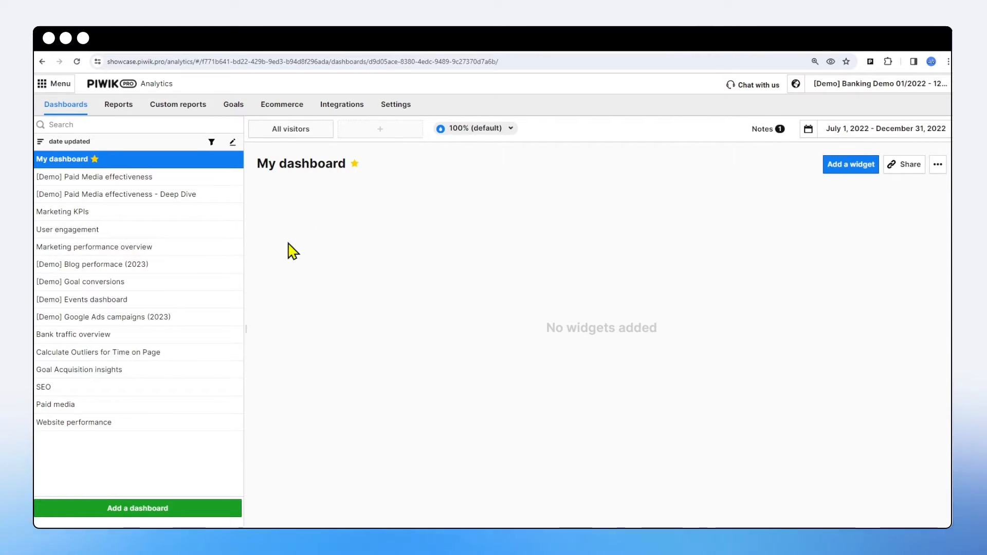
{"action": "left_click", "coordinate": [248, 329]}
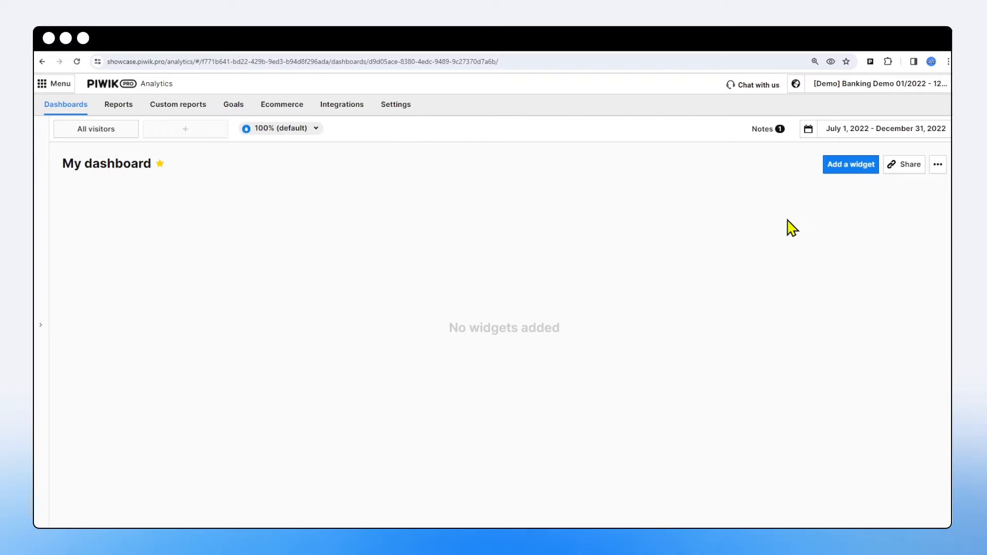
Start adding a Counter widget to the empty dashboard.
{"action": "left_click", "coordinate": [843, 168]}
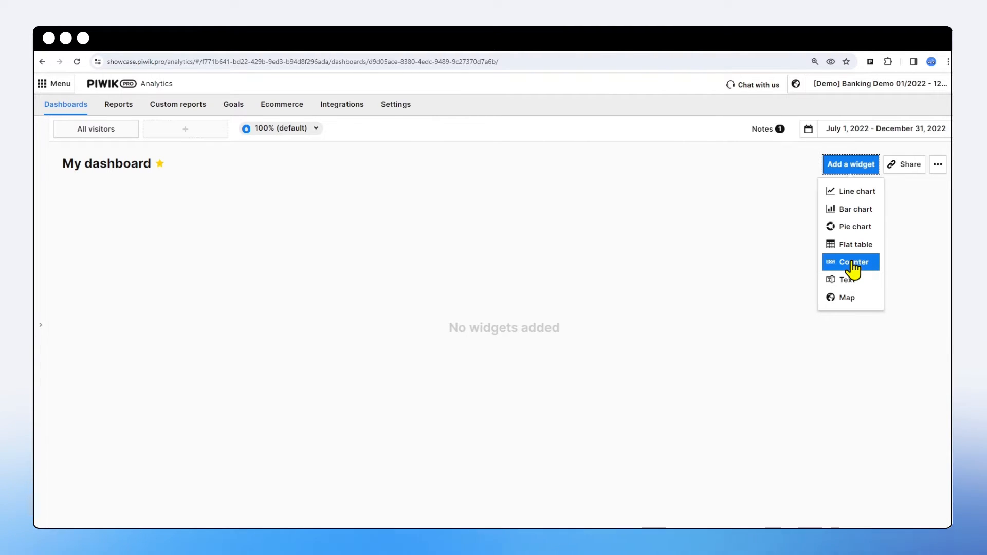
{"action": "left_click", "coordinate": [852, 266]}
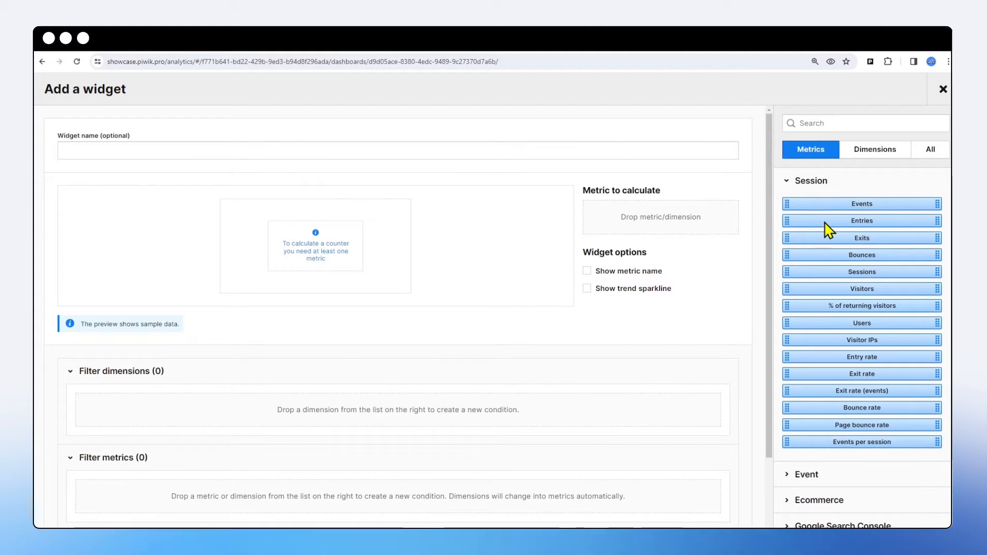
Examine the dimensions available for the counter, including the Traffic group, and the Session and Event metrics.
{"action": "left_click", "coordinate": [859, 156]}
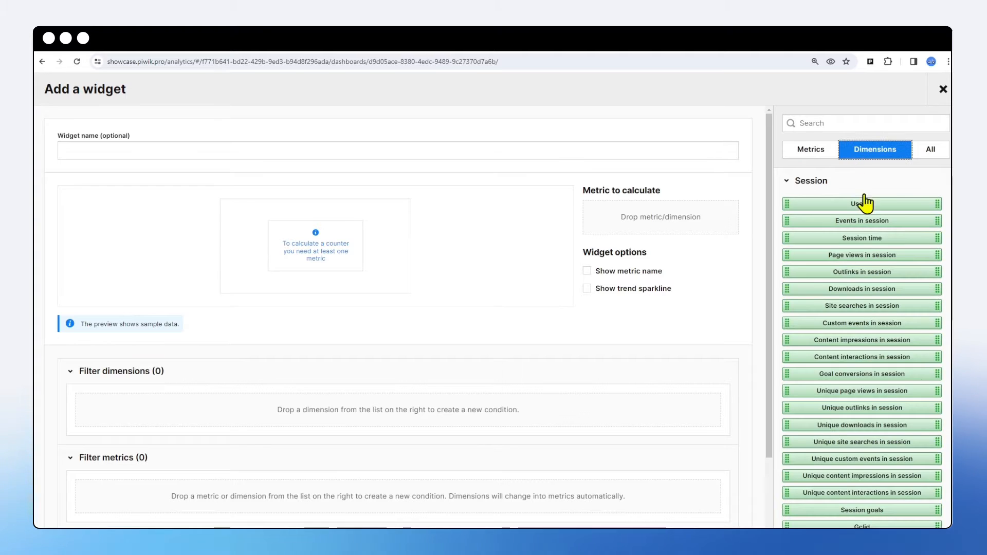
{"action": "scroll", "coordinate": [856, 308], "scroll_direction": "down", "scroll_amount": 10}
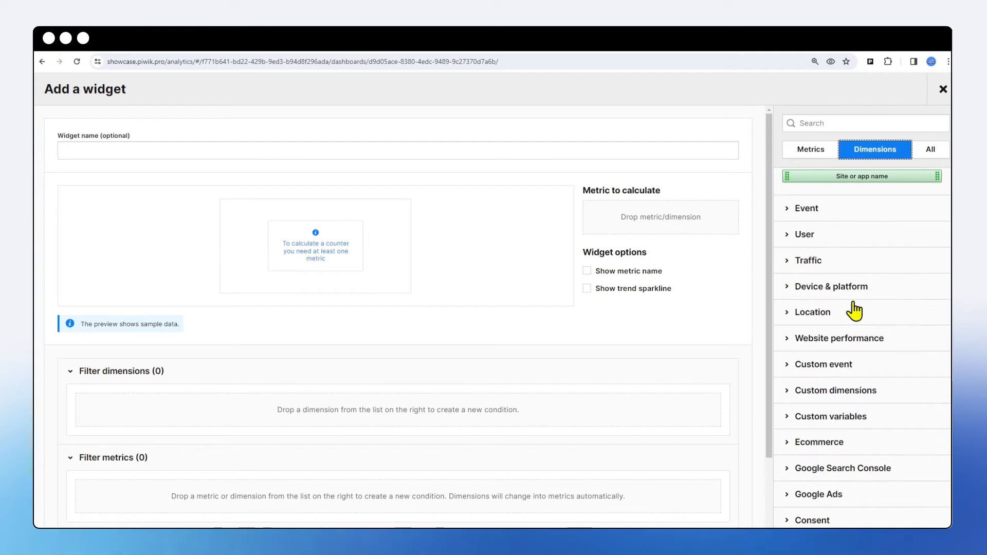
{"action": "left_click", "coordinate": [815, 257]}
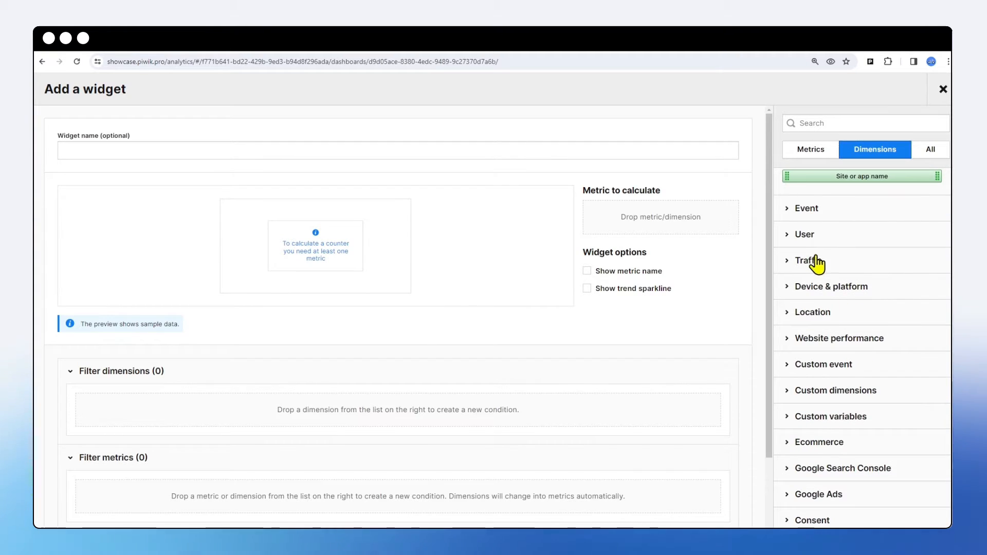
{"action": "scroll", "coordinate": [833, 308], "scroll_direction": "down", "scroll_amount": 3}
{"action": "scroll", "coordinate": [856, 262], "scroll_direction": "up", "scroll_amount": 6}
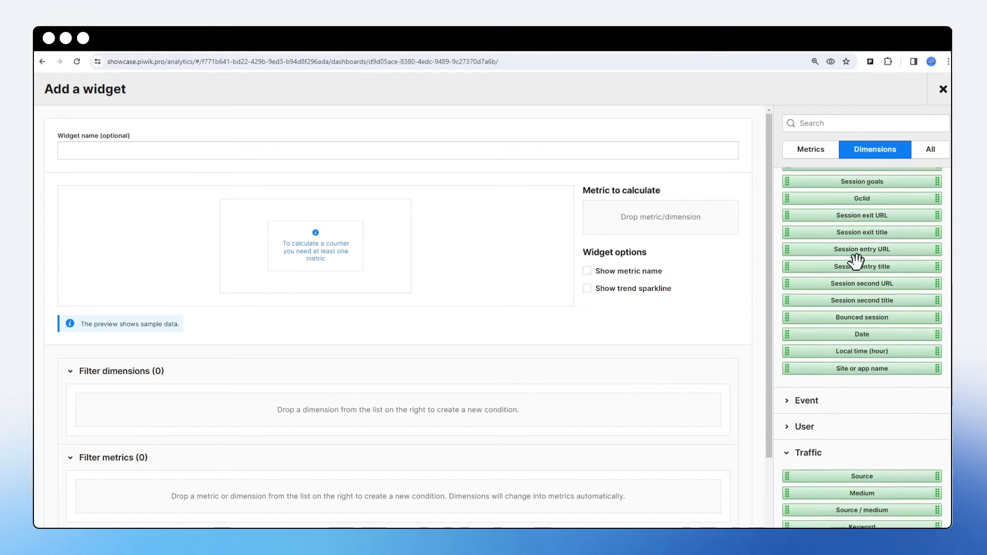
{"action": "scroll", "coordinate": [856, 262], "scroll_direction": "up", "scroll_amount": 6}
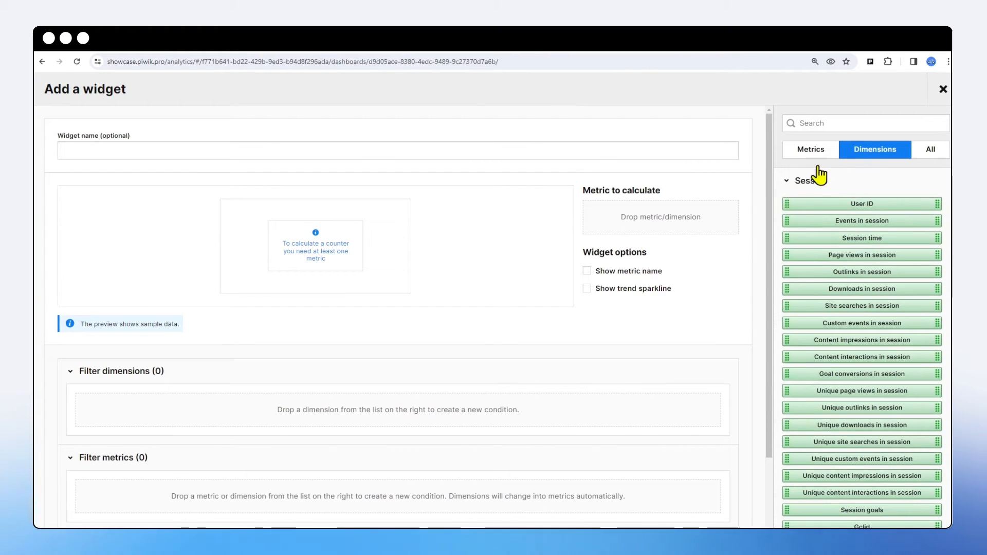
{"action": "left_click", "coordinate": [815, 153]}
{"action": "left_click", "coordinate": [815, 181]}
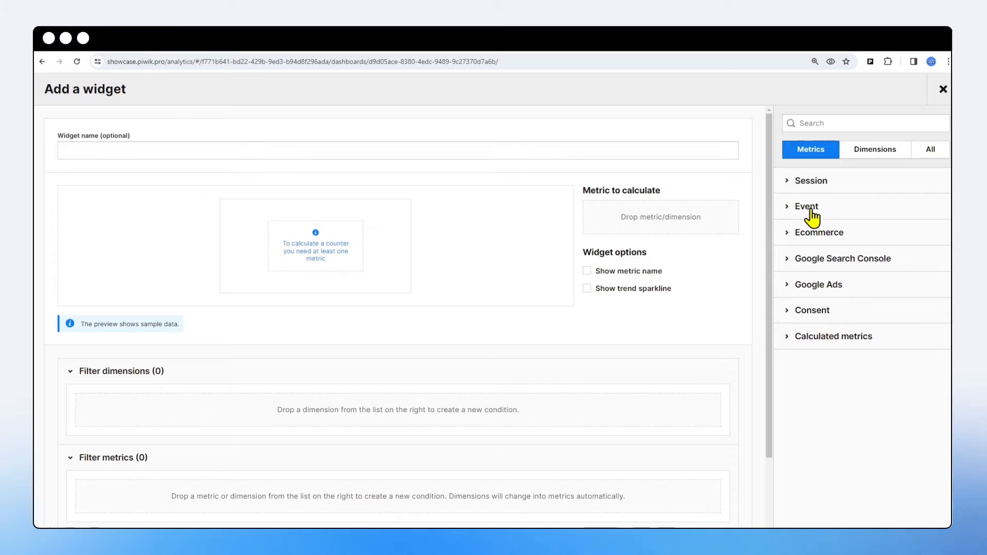
{"action": "left_click", "coordinate": [811, 208]}
{"action": "left_click", "coordinate": [817, 186]}
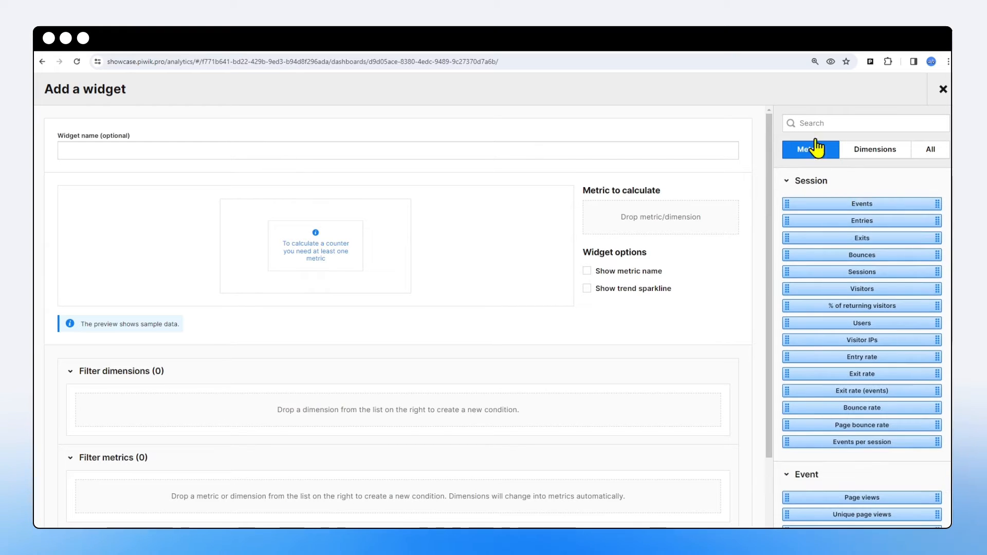
Use the Sessions metric for the counter and name the widget "Sessions".
{"action": "left_click", "coordinate": [815, 123]}
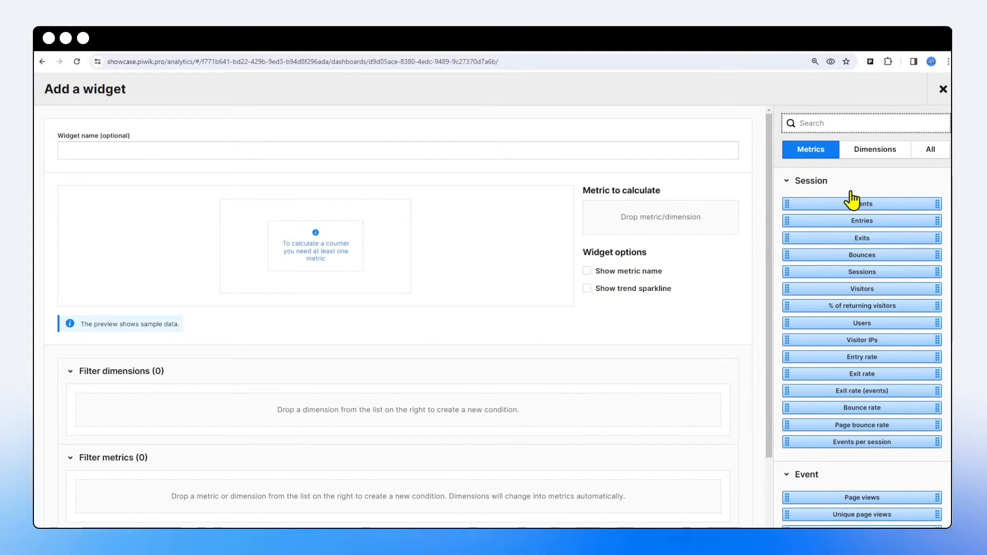
{"action": "left_click_drag", "start_coordinate": [853, 273], "coordinate": [661, 227]}
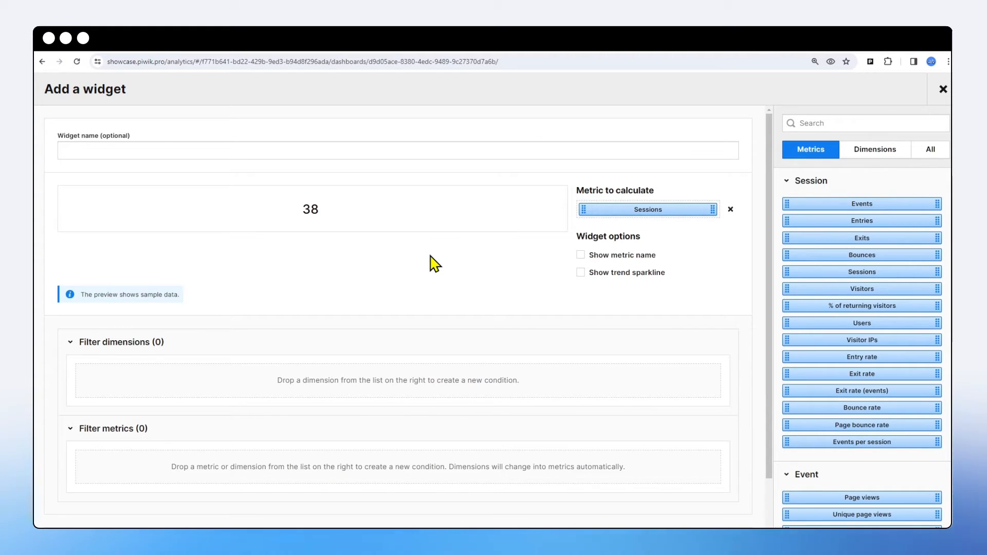
{"action": "left_click", "coordinate": [277, 156]}
{"action": "type", "text": "Sessions"}
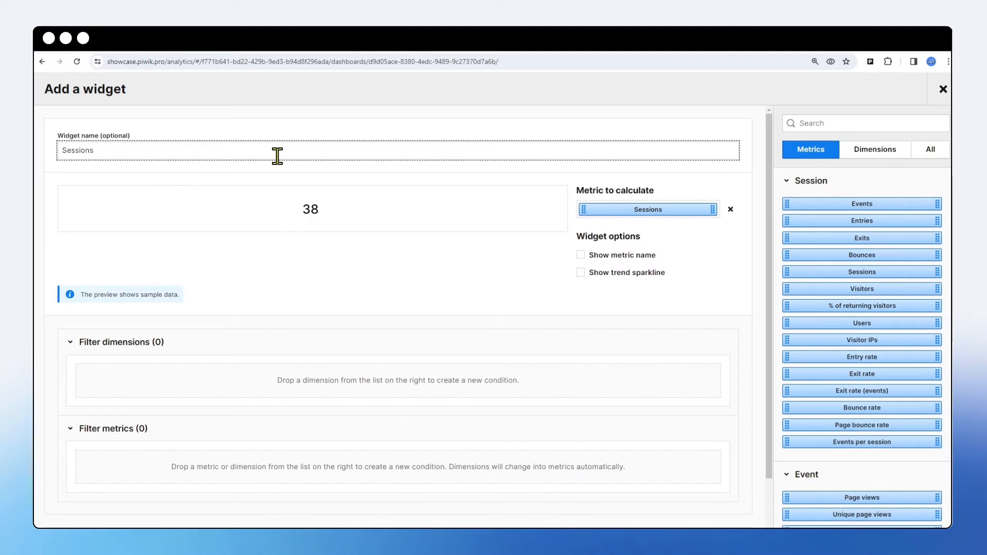
Show the metric name in the counter and change the widget name to "Sessions*".
{"action": "left_click", "coordinate": [581, 255]}
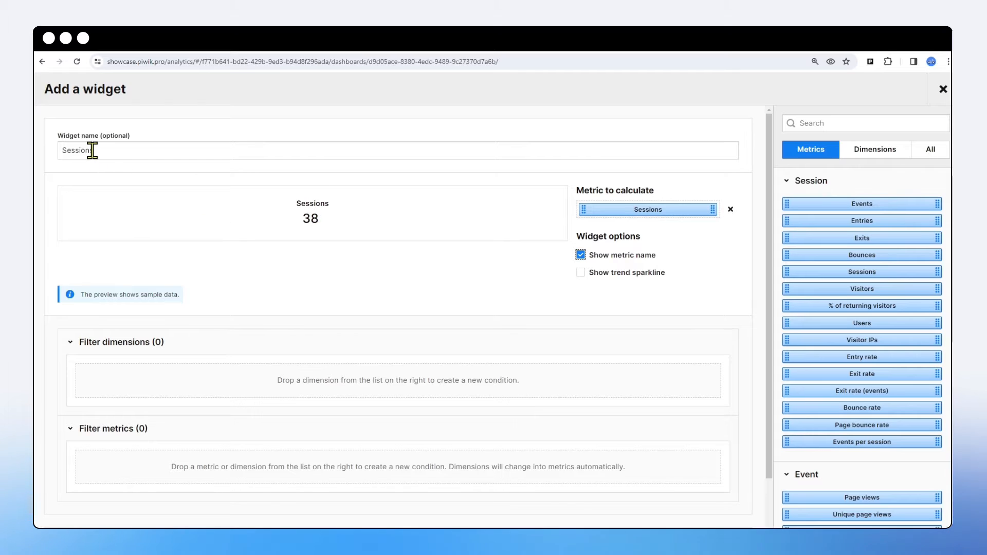
{"action": "left_click_drag", "start_coordinate": [95, 150], "coordinate": [53, 156]}
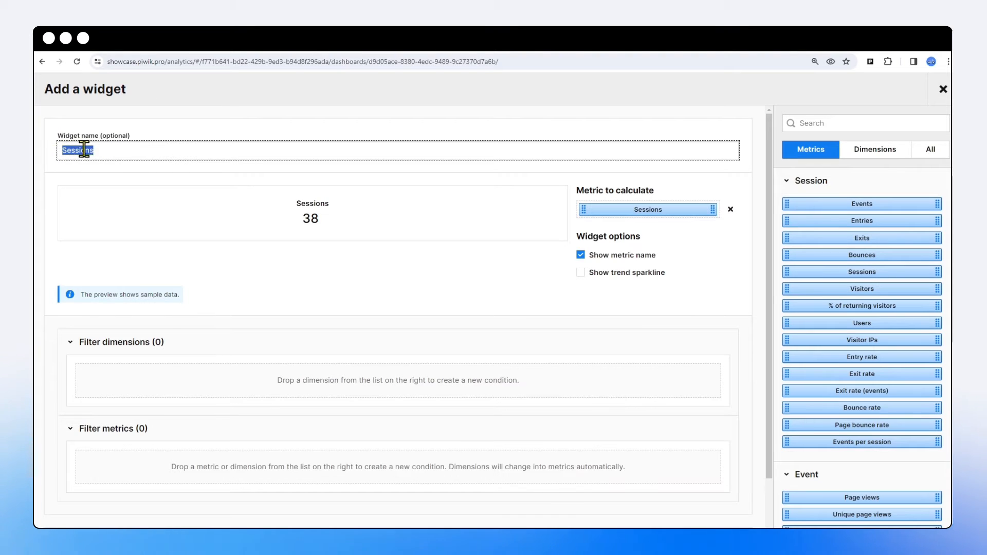
{"action": "left_click", "coordinate": [121, 151]}
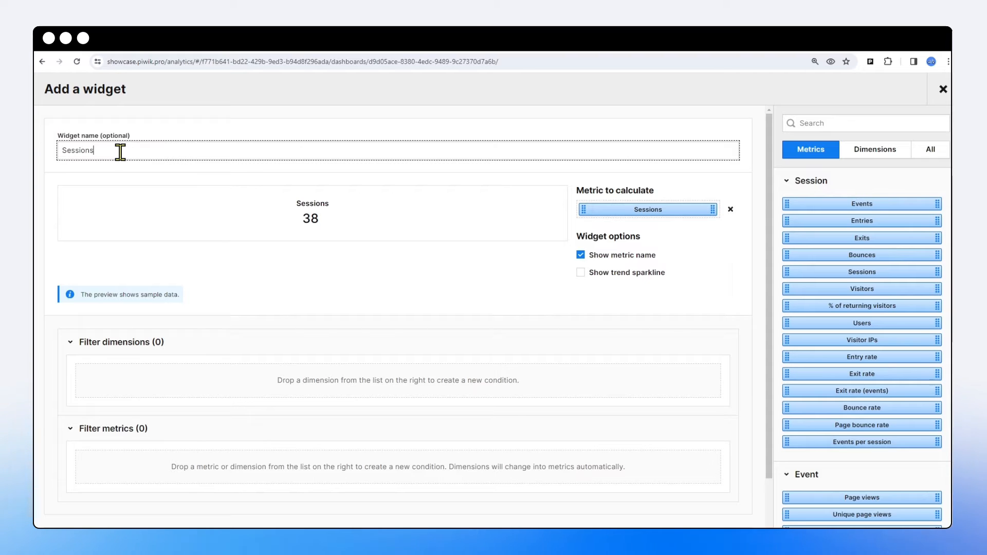
{"action": "type", "text": "*"}
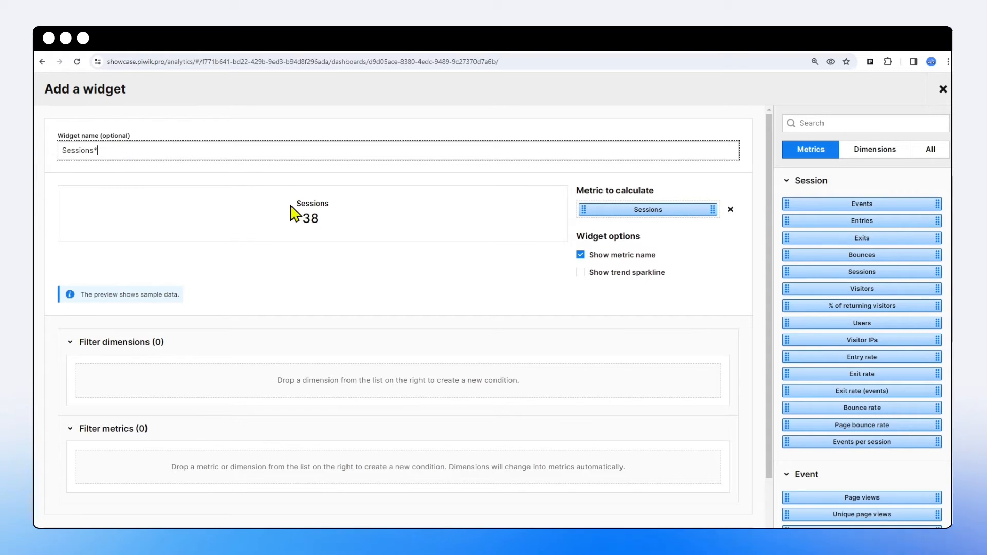
Show the trend sparkline in the Sessions* counter and save the widget.
{"action": "left_click", "coordinate": [582, 275]}
{"action": "left_click", "coordinate": [581, 274]}
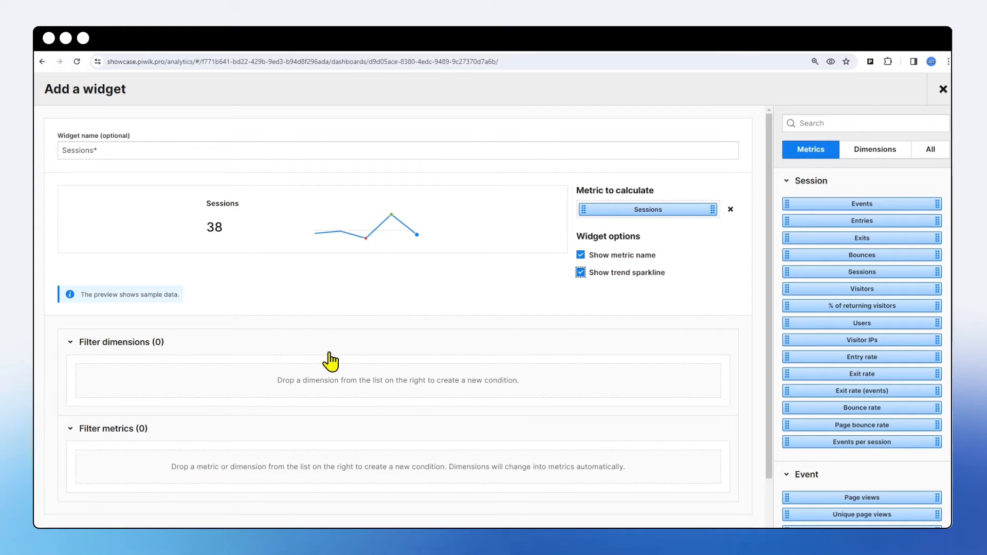
{"action": "scroll", "coordinate": [198, 389], "scroll_direction": "down", "scroll_amount": 2}
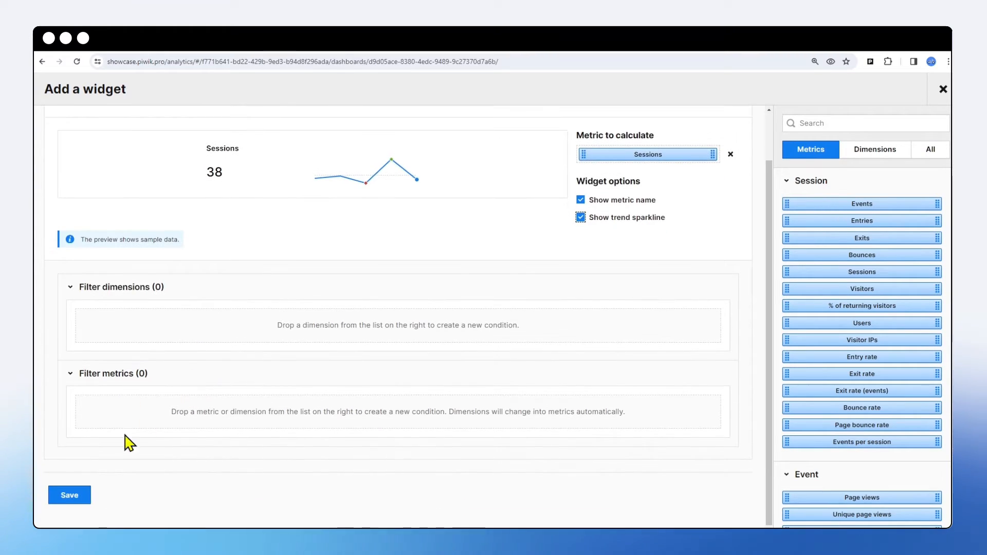
{"action": "left_click", "coordinate": [80, 496]}
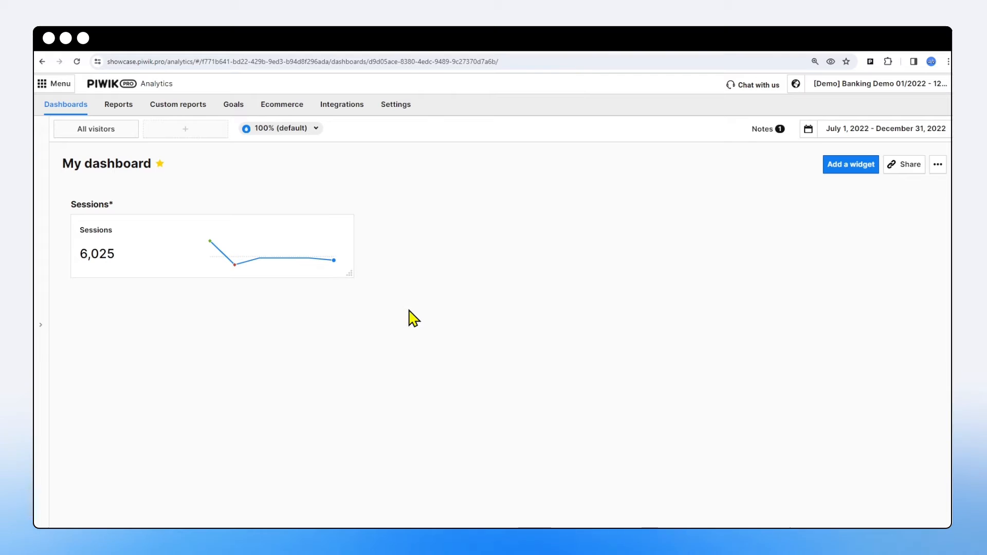
Start another Counter widget named "Bounced sessions" that calculates the Sessions metric.
{"action": "left_click", "coordinate": [838, 169]}
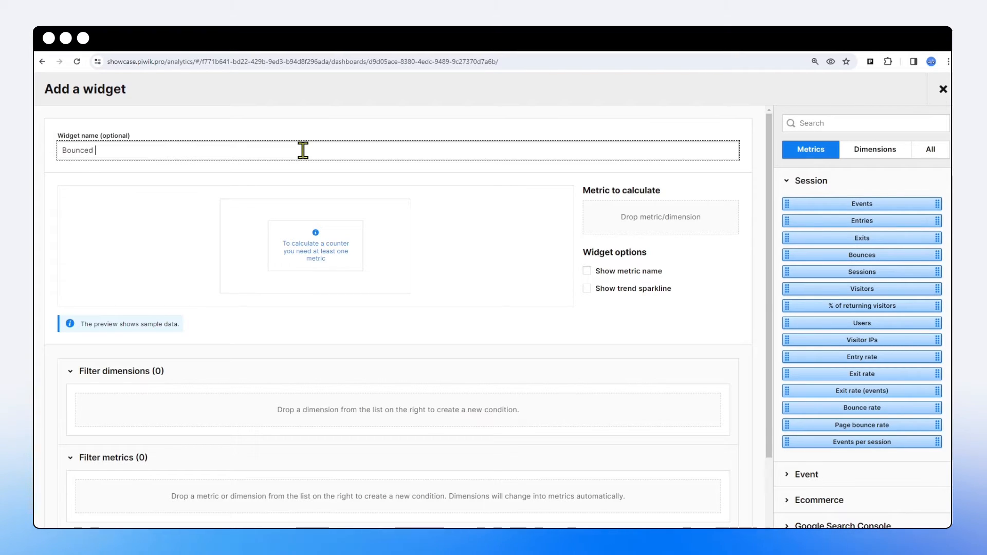
{"action": "type", "text": "sessions"}
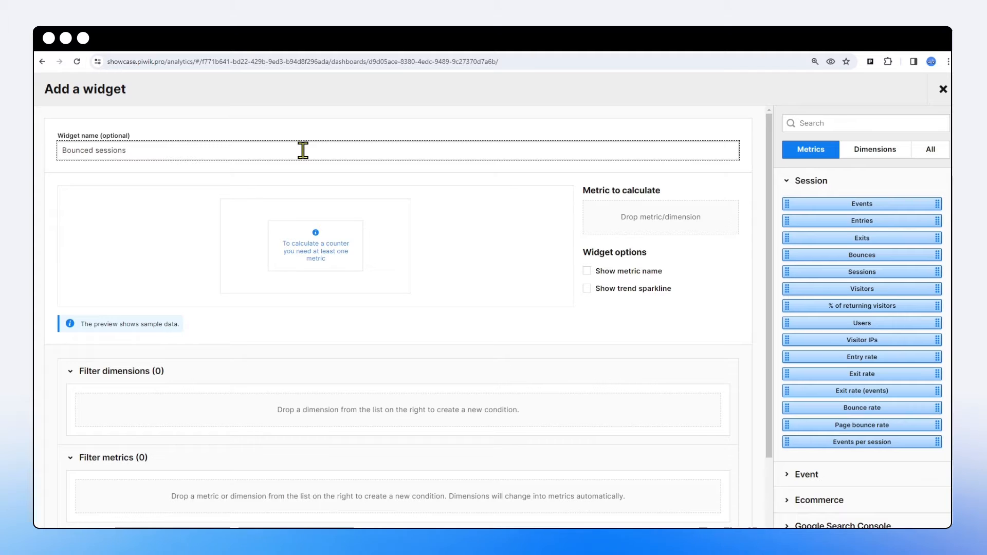
{"action": "left_click_drag", "start_coordinate": [829, 256], "coordinate": [663, 222]}
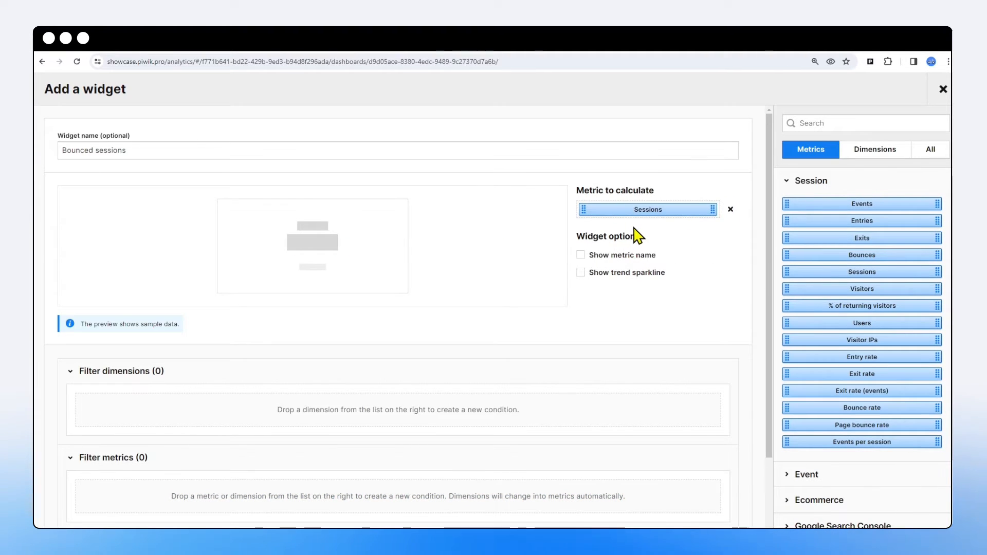
Find the Bounced session dimension and add it as a dimension filter with the condition "is true".
{"action": "left_click", "coordinate": [809, 123]}
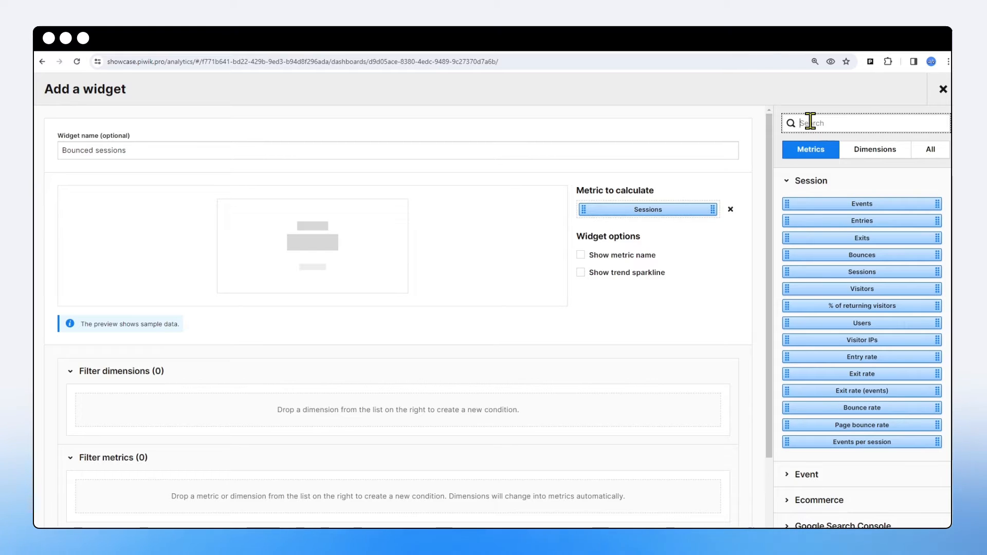
{"action": "type", "text": "boun"}
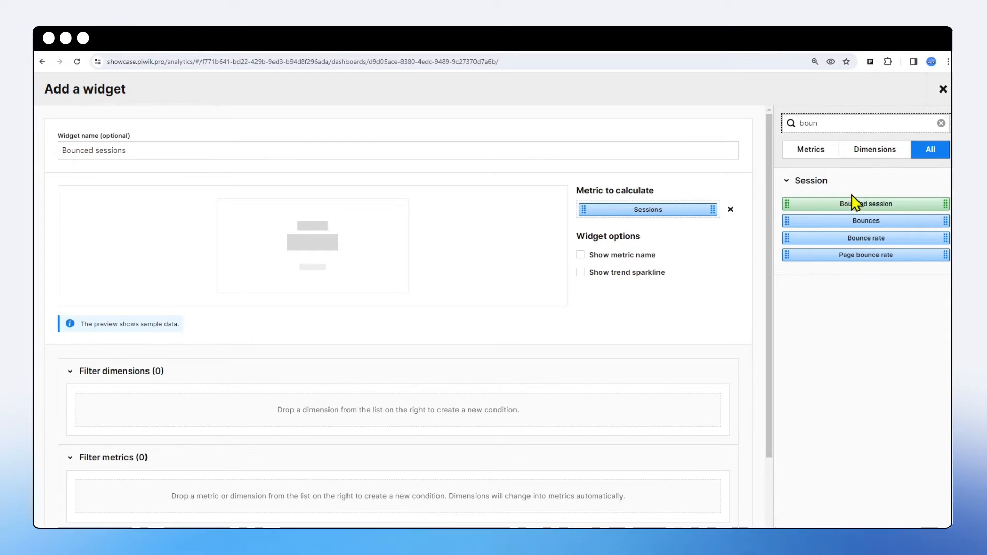
{"action": "left_click_drag", "start_coordinate": [853, 204], "coordinate": [178, 419]}
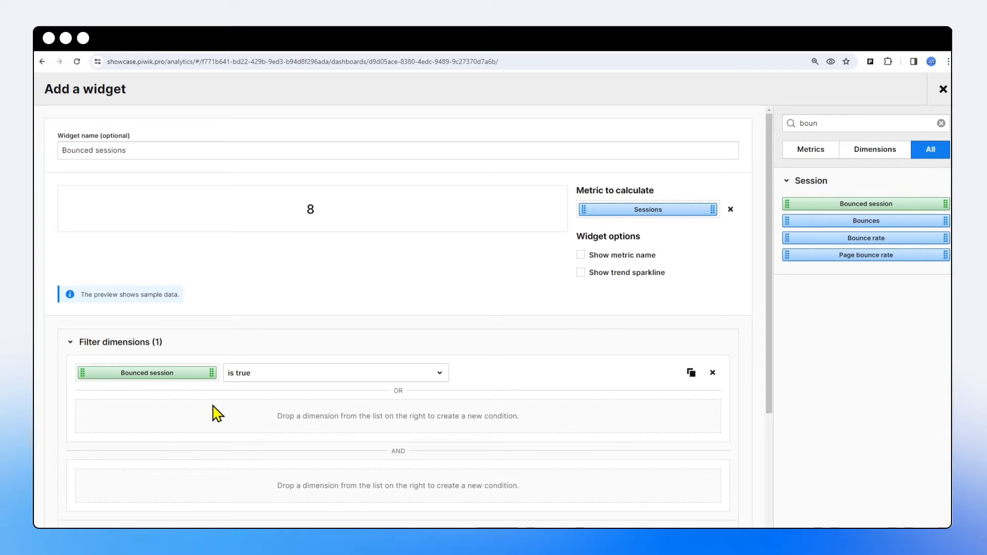
Show the metric name and trend sparkline in the Bounced sessions counter, and save the widget.
{"action": "left_click", "coordinate": [581, 255]}
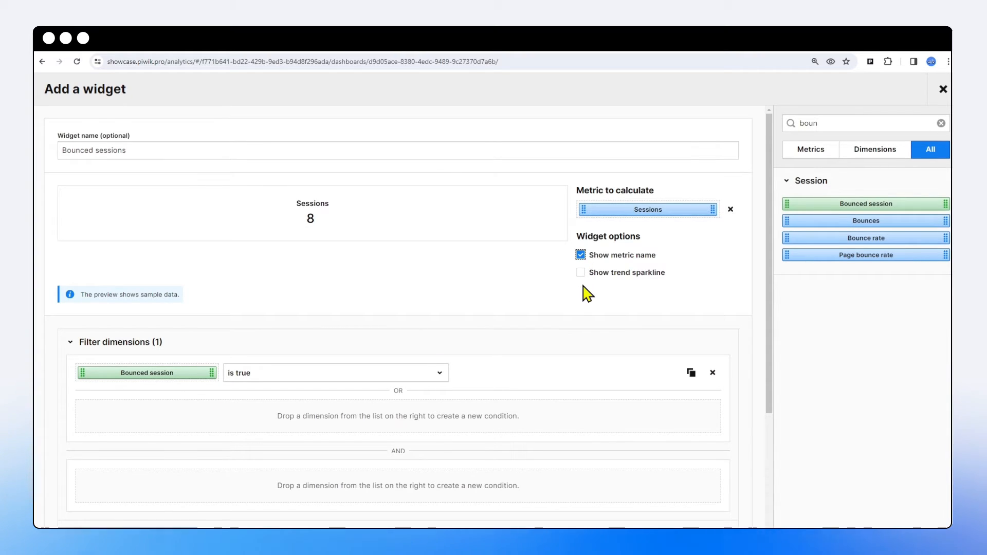
{"action": "left_click", "coordinate": [581, 273]}
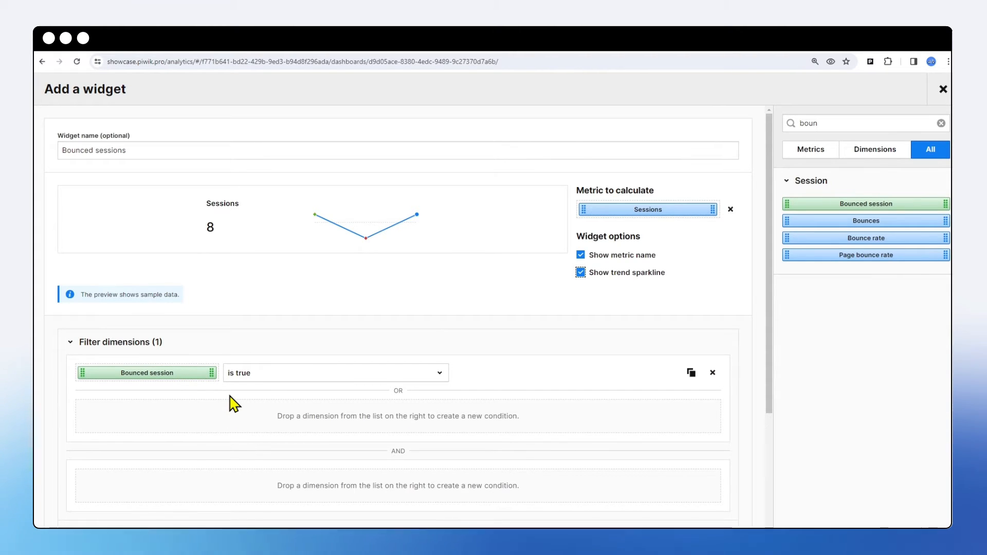
{"action": "scroll", "coordinate": [231, 403], "scroll_direction": "down", "scroll_amount": 3}
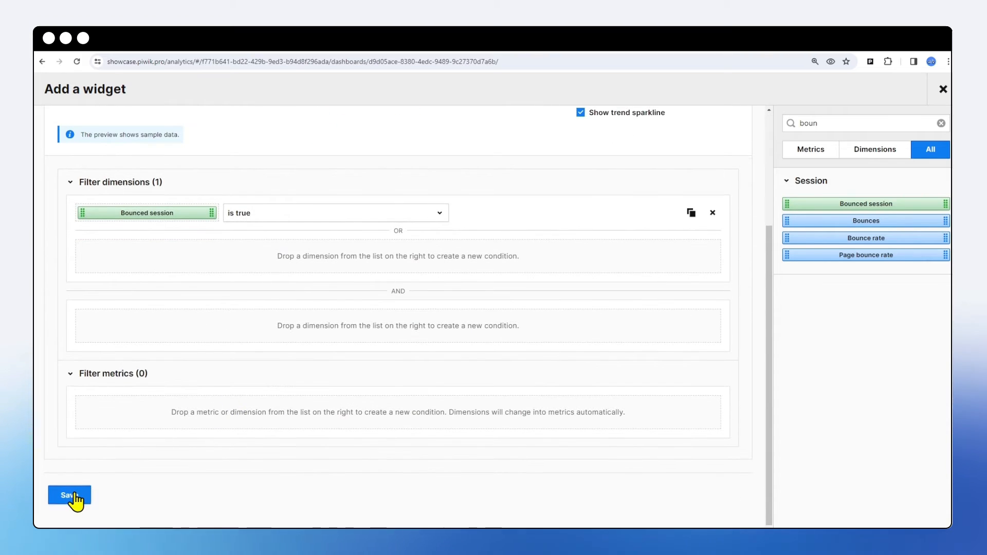
{"action": "left_click", "coordinate": [74, 495]}
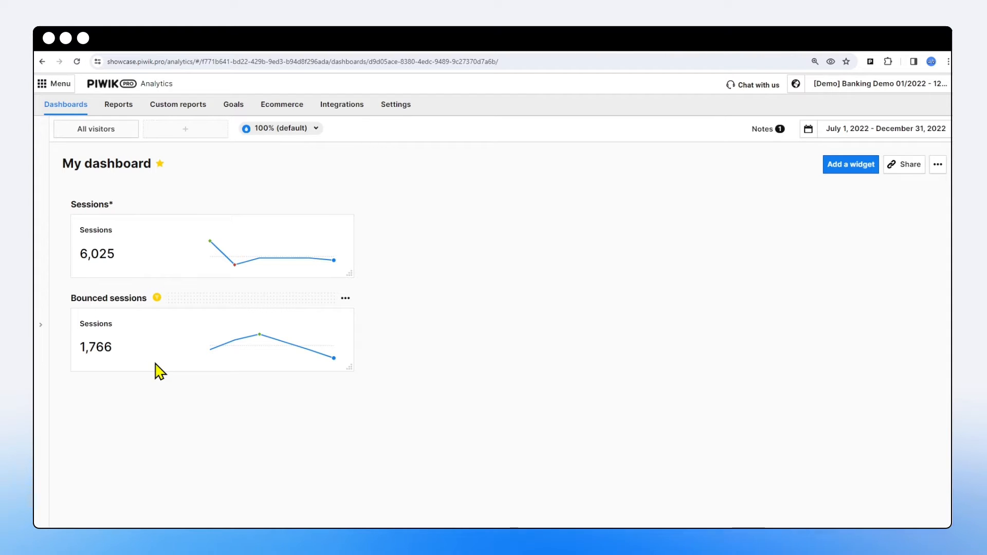
Copy the Bounced sessions widget under the name "Engaged sessions".
{"action": "left_click", "coordinate": [345, 299]}
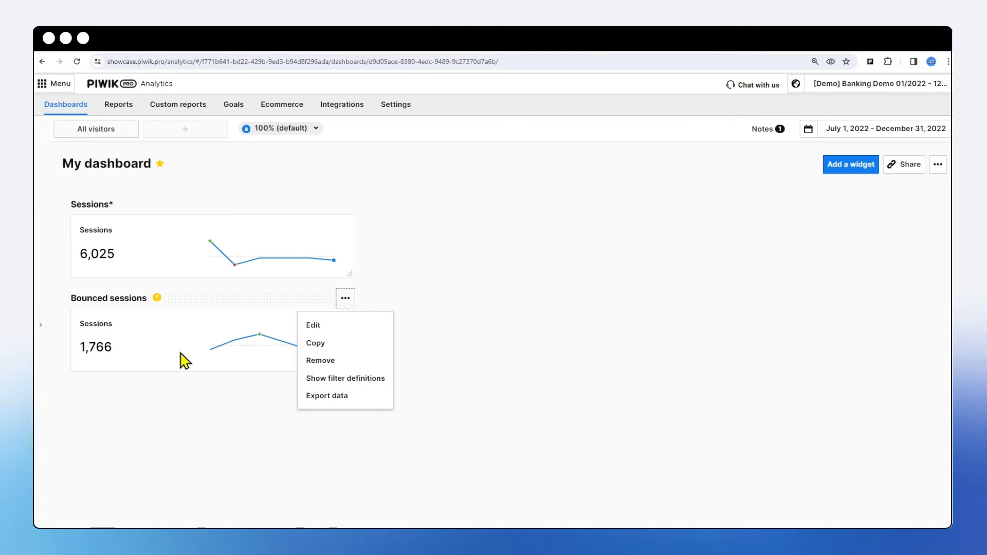
{"action": "left_click", "coordinate": [323, 345]}
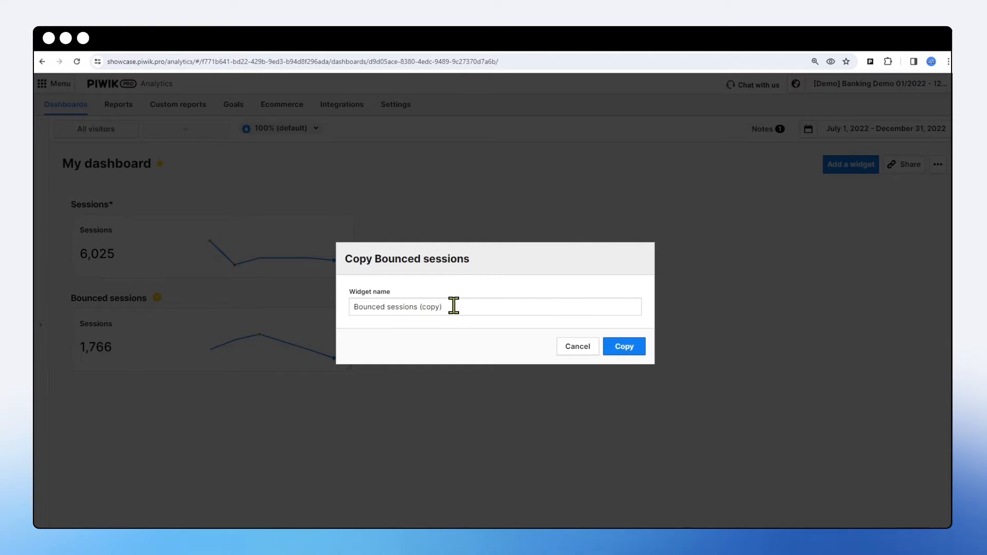
{"action": "left_click_drag", "start_coordinate": [452, 307], "coordinate": [259, 302]}
{"action": "type", "text": "En"}
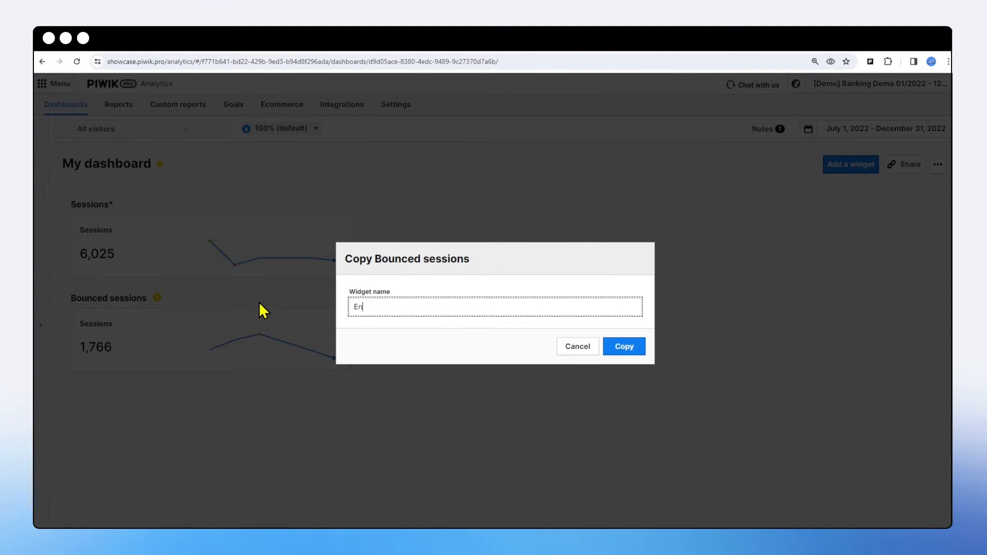
{"action": "type", "text": "gaged sessions"}
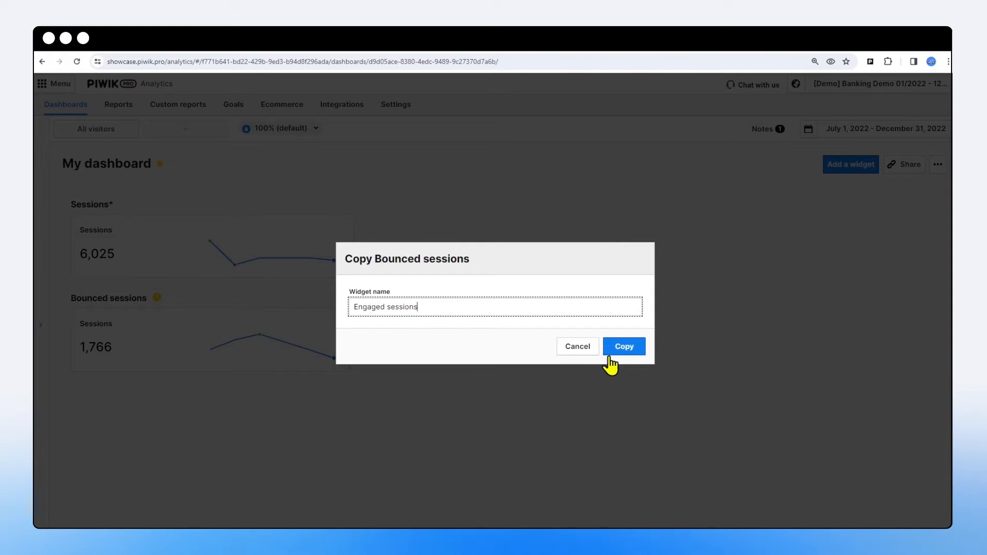
{"action": "left_click", "coordinate": [625, 347]}
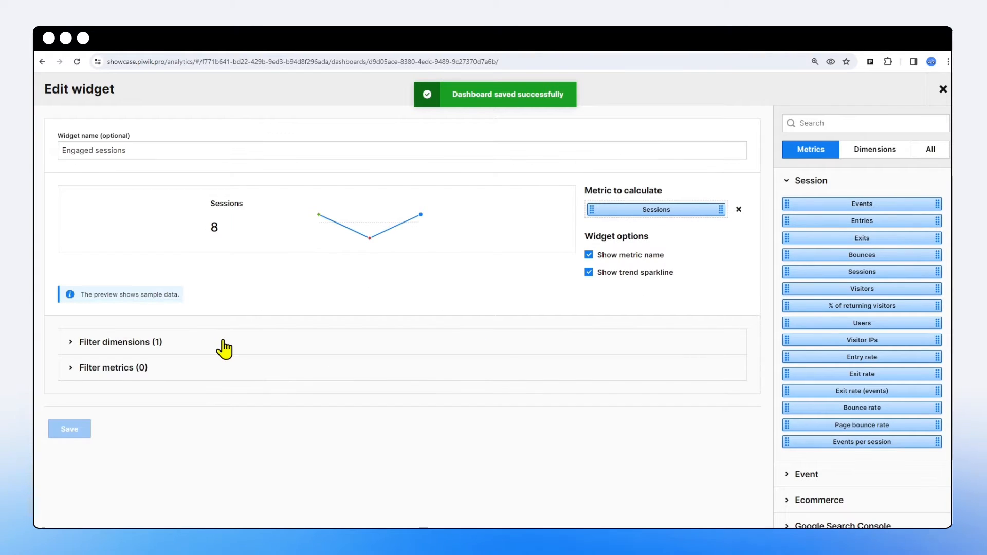
Set the Bounced session filter of the Engaged sessions widget to "is false" and save the widget.
{"action": "left_click", "coordinate": [224, 344]}
{"action": "scroll", "coordinate": [287, 331], "scroll_direction": "down", "scroll_amount": 1}
{"action": "left_click", "coordinate": [255, 342]}
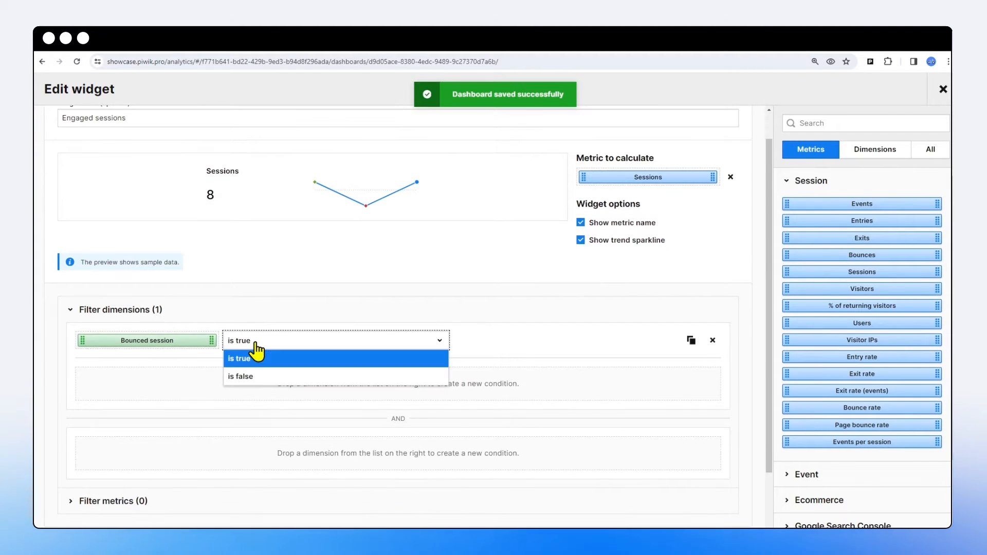
{"action": "left_click", "coordinate": [254, 378]}
{"action": "scroll", "coordinate": [128, 431], "scroll_direction": "down", "scroll_amount": 2}
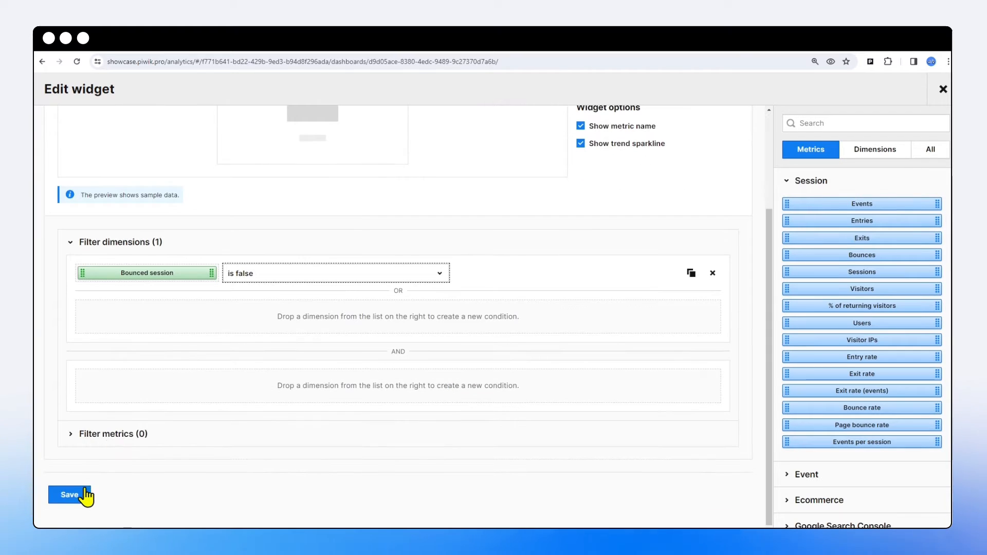
{"action": "left_click", "coordinate": [73, 494]}
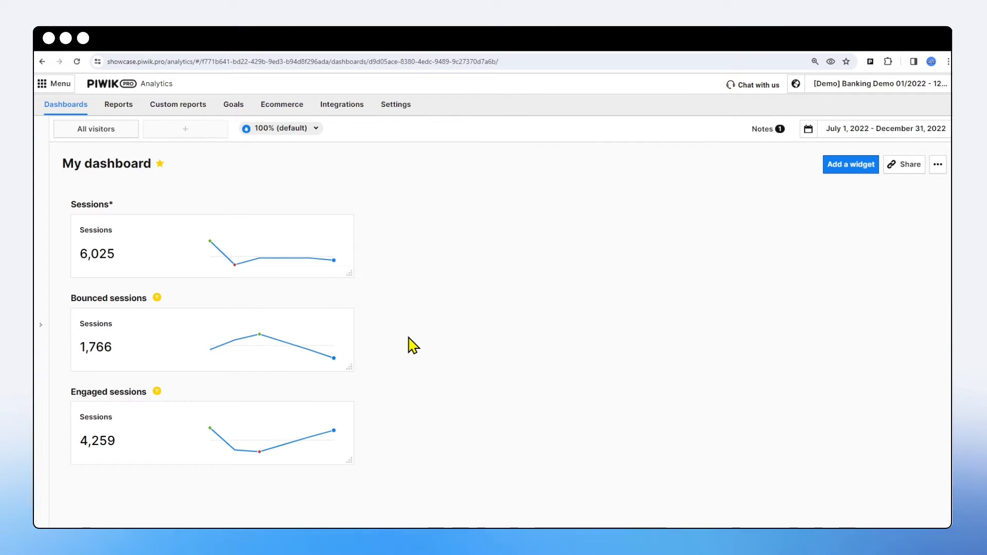
{"action": "left_click", "coordinate": [345, 299]}
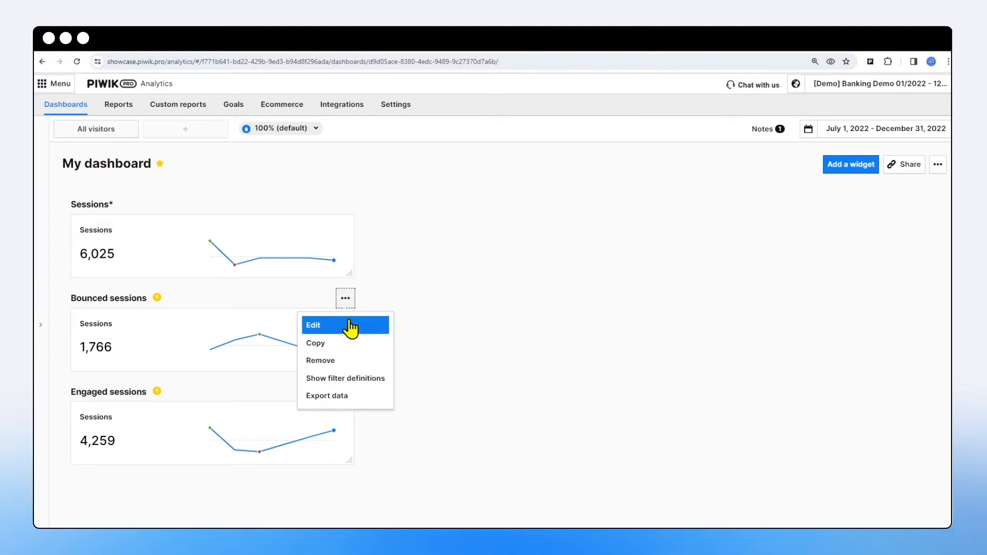
{"action": "left_click", "coordinate": [422, 306]}
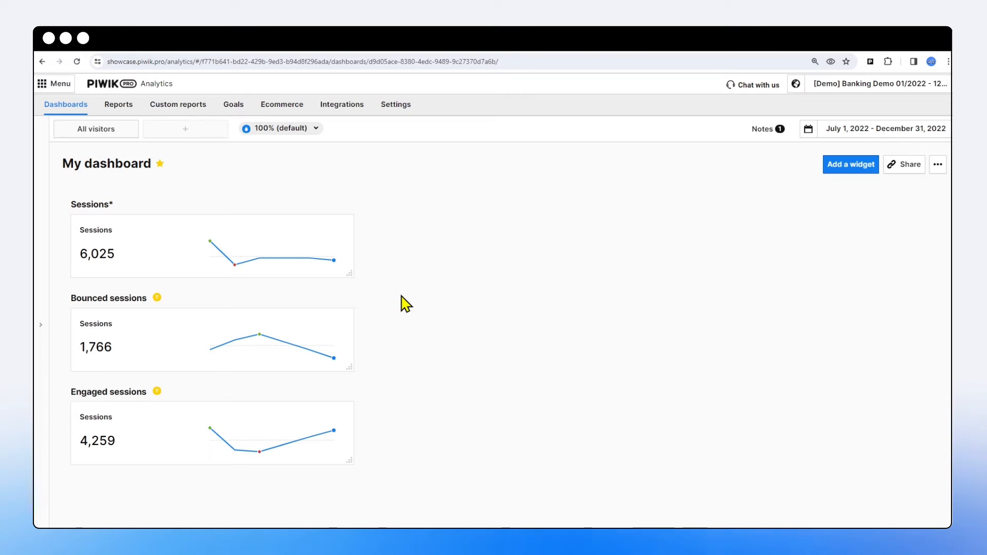
Start a new Counter widget and use the Goal conversions metric found by searching for "conve".
{"action": "left_click", "coordinate": [836, 170]}
{"action": "left_click", "coordinate": [846, 268]}
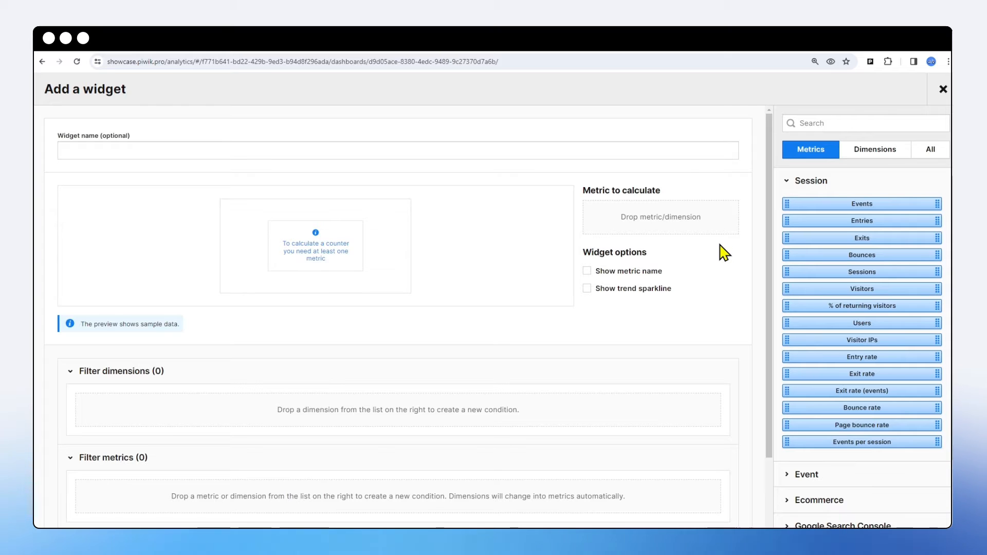
{"action": "left_click", "coordinate": [813, 124]}
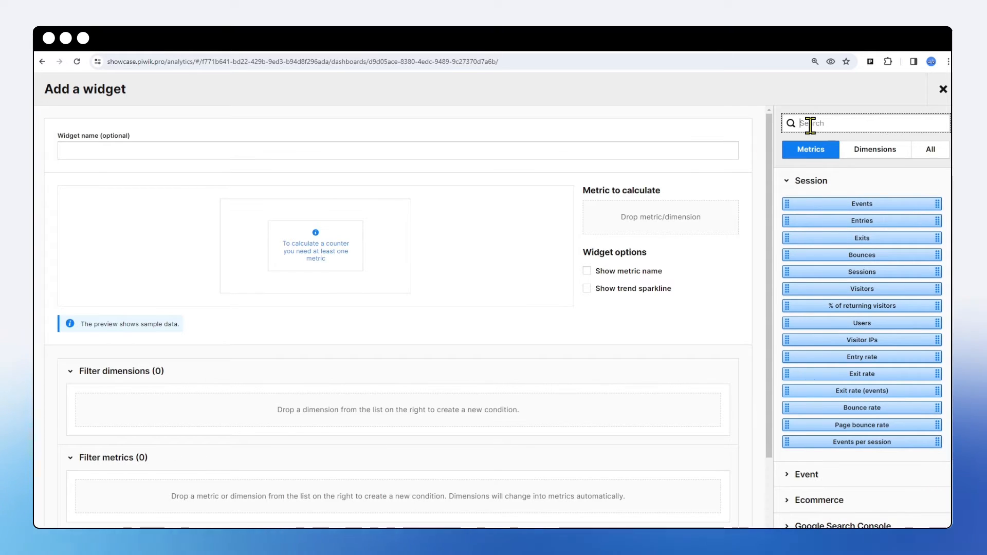
{"action": "type", "text": "conve"}
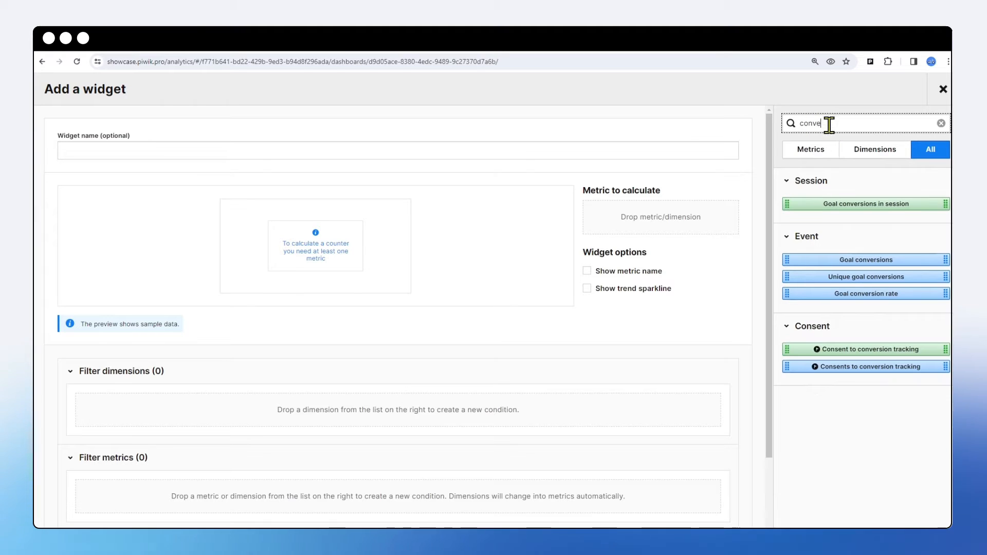
{"action": "left_click_drag", "start_coordinate": [865, 260], "coordinate": [700, 185]}
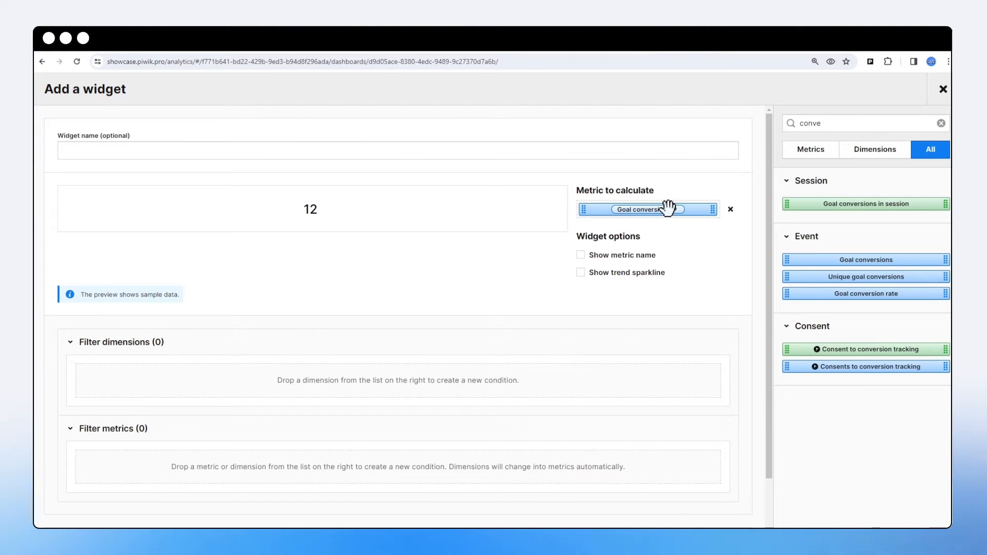
Narrow the counter's metric to the specific goal "Consumer Loan (Apply now) goal conversions".
{"action": "left_click", "coordinate": [669, 209]}
{"action": "mouse_move", "coordinate": [669, 256]}
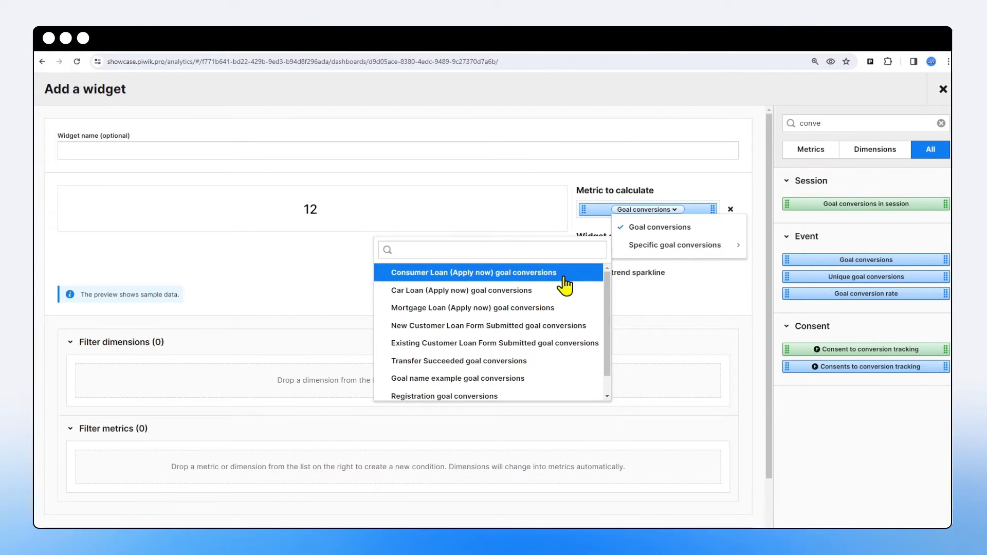
{"action": "left_click", "coordinate": [423, 277]}
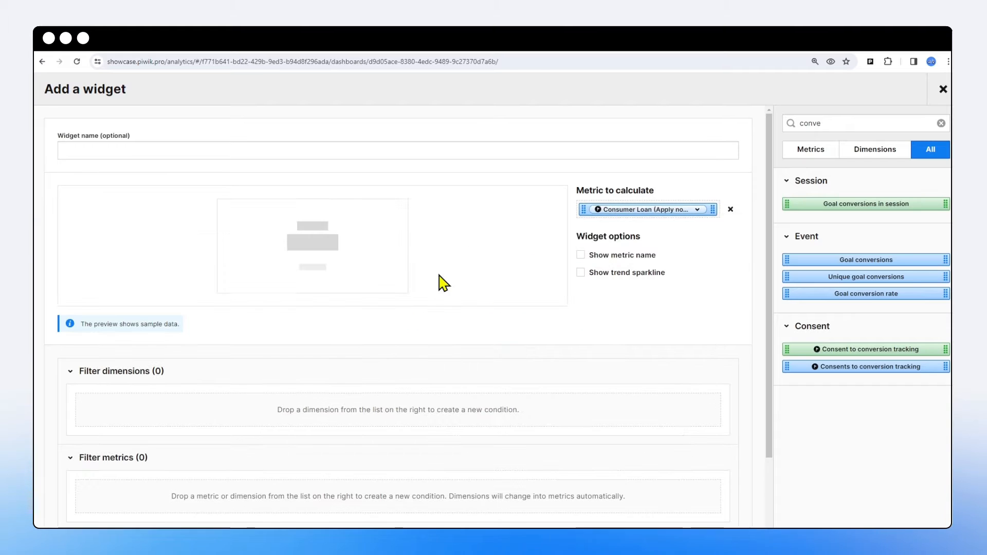
Search for "device" and add a dimension filter where Device type from Device & platform is Smartphone.
{"action": "double_click", "coordinate": [819, 123]}
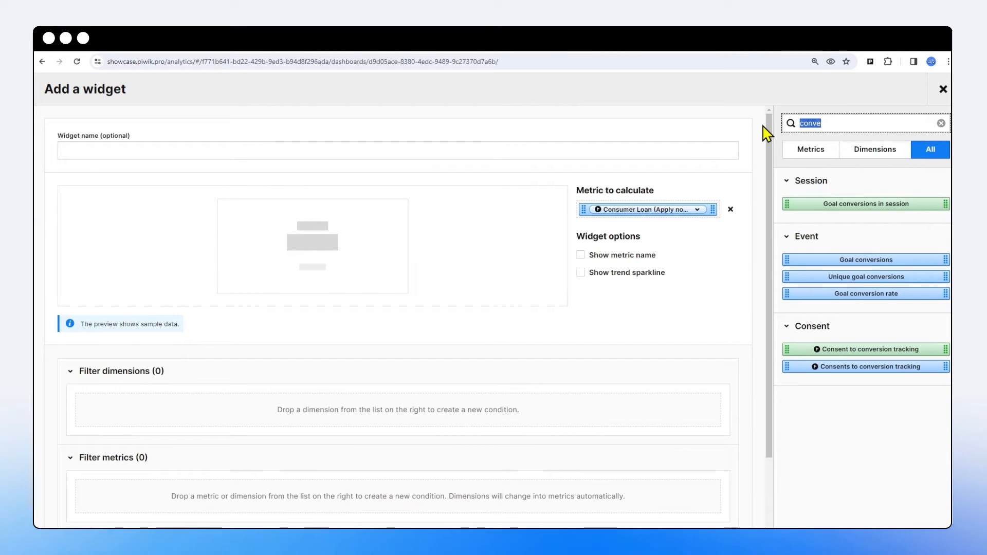
{"action": "type", "text": "device"}
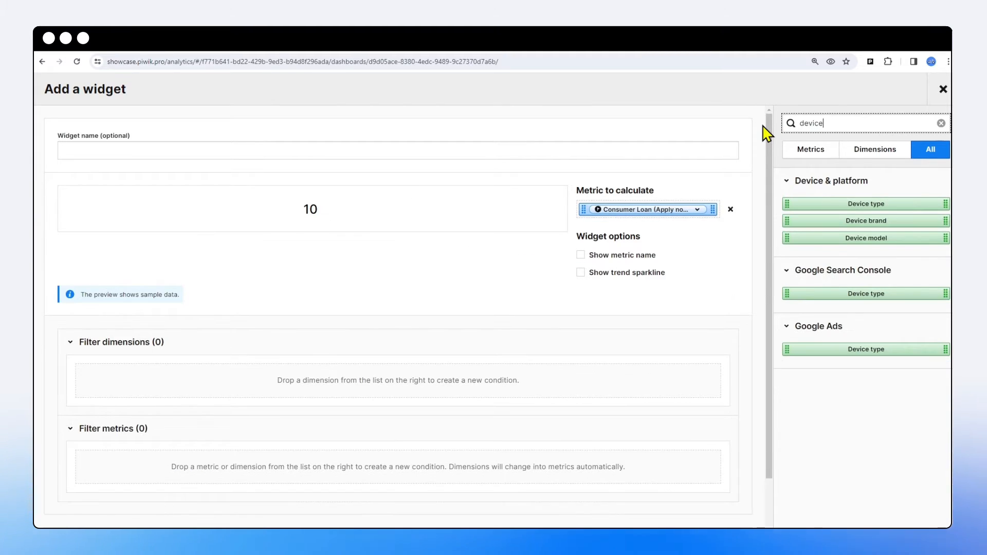
{"action": "left_click_drag", "start_coordinate": [843, 201], "coordinate": [237, 391]}
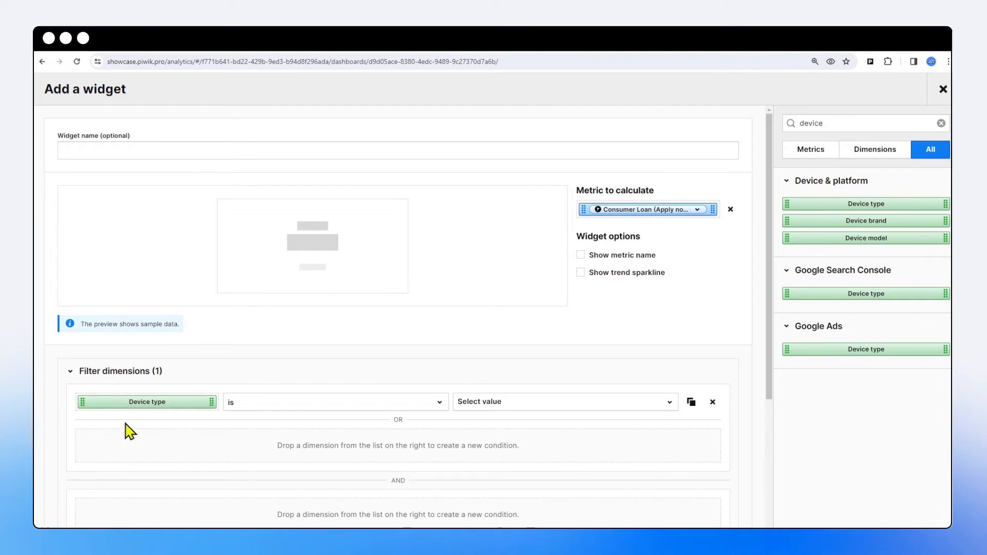
{"action": "left_click", "coordinate": [496, 407]}
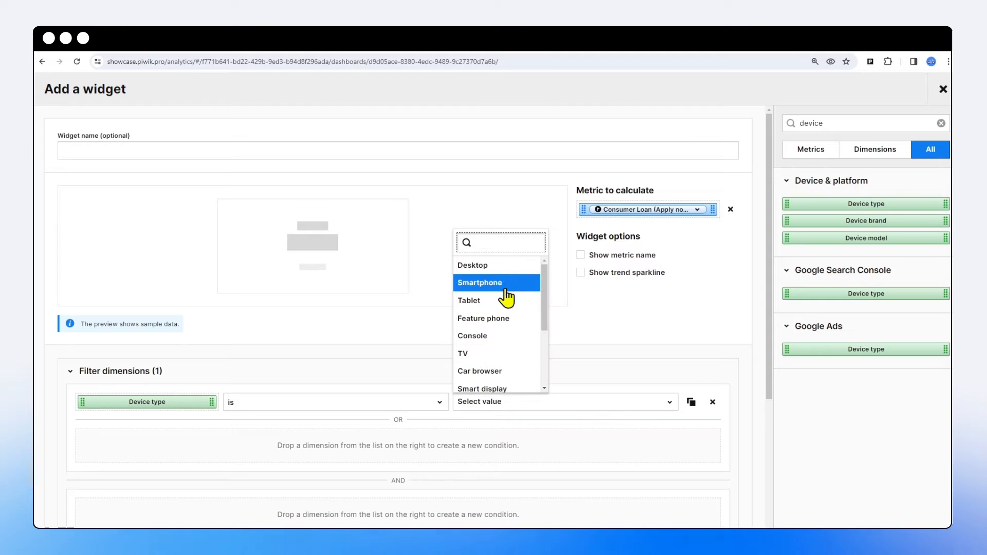
{"action": "left_click", "coordinate": [505, 285]}
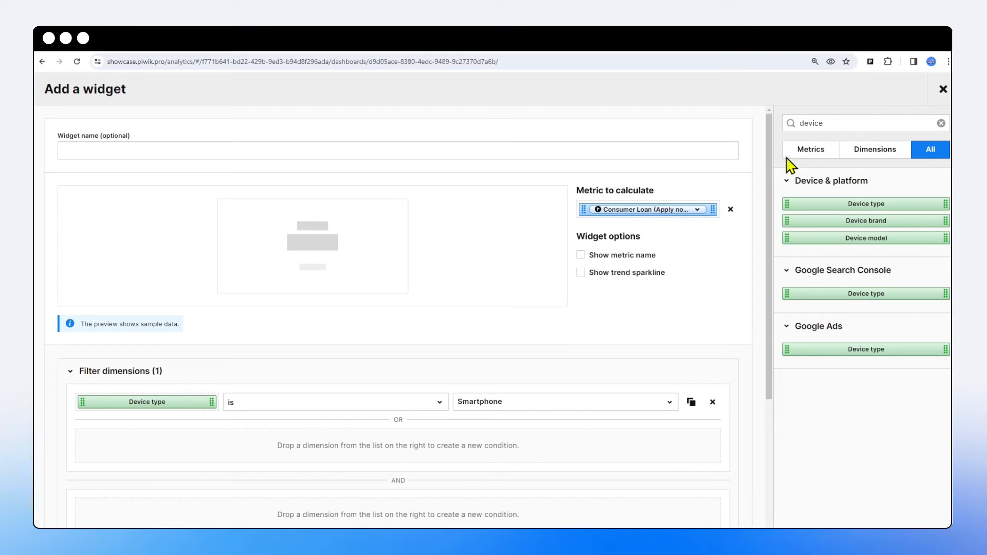
Search for "mediu" and add a second dimension filter, joined with AND, where Medium is "cpc".
{"action": "left_click_drag", "start_coordinate": [831, 125], "coordinate": [765, 126]}
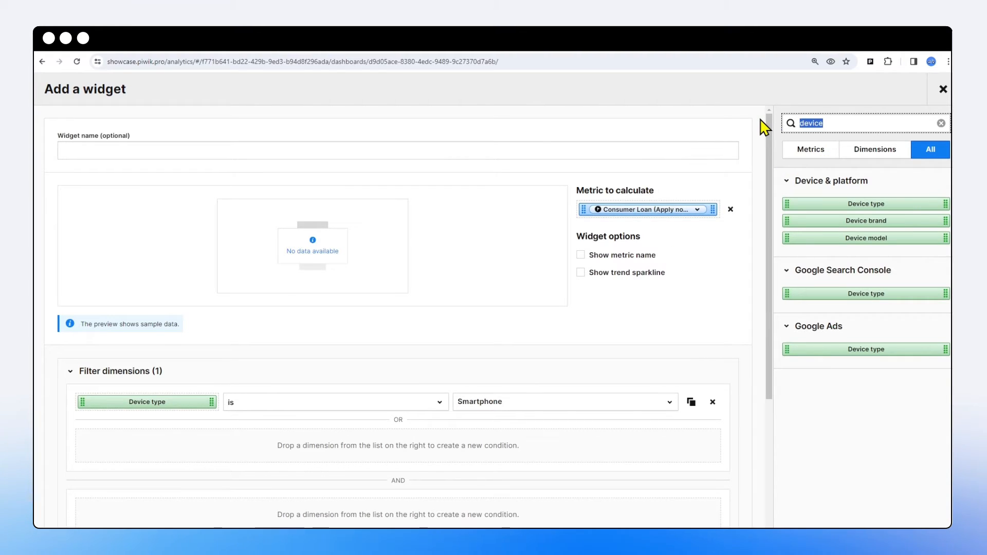
{"action": "type", "text": "mediu"}
{"action": "scroll", "coordinate": [683, 195], "scroll_direction": "down", "scroll_amount": 2}
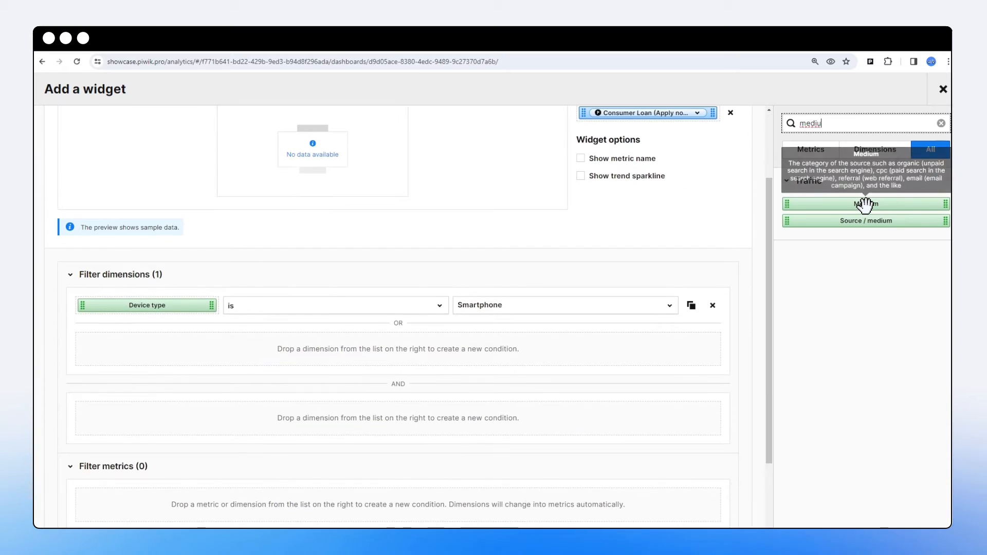
{"action": "left_click_drag", "start_coordinate": [864, 204], "coordinate": [216, 411]}
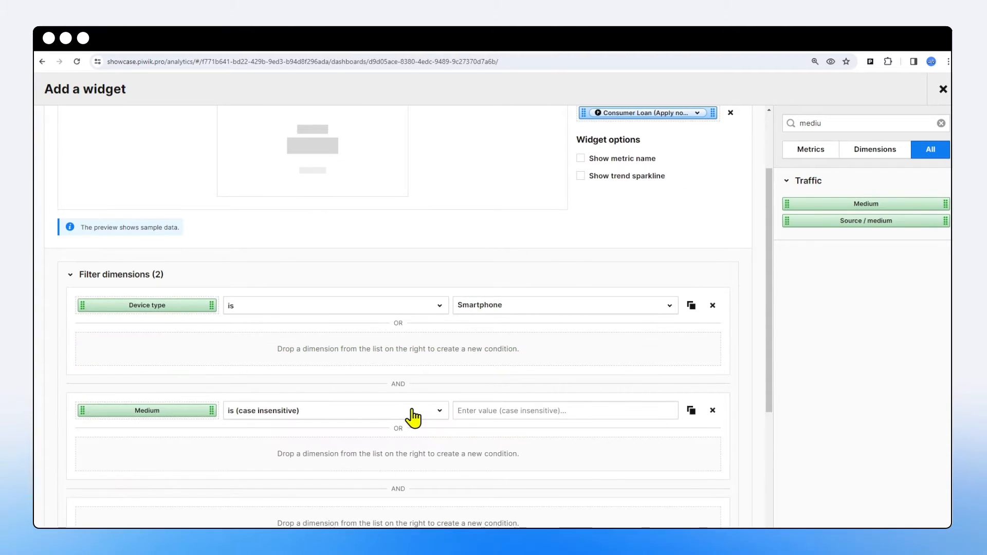
{"action": "left_click", "coordinate": [463, 411]}
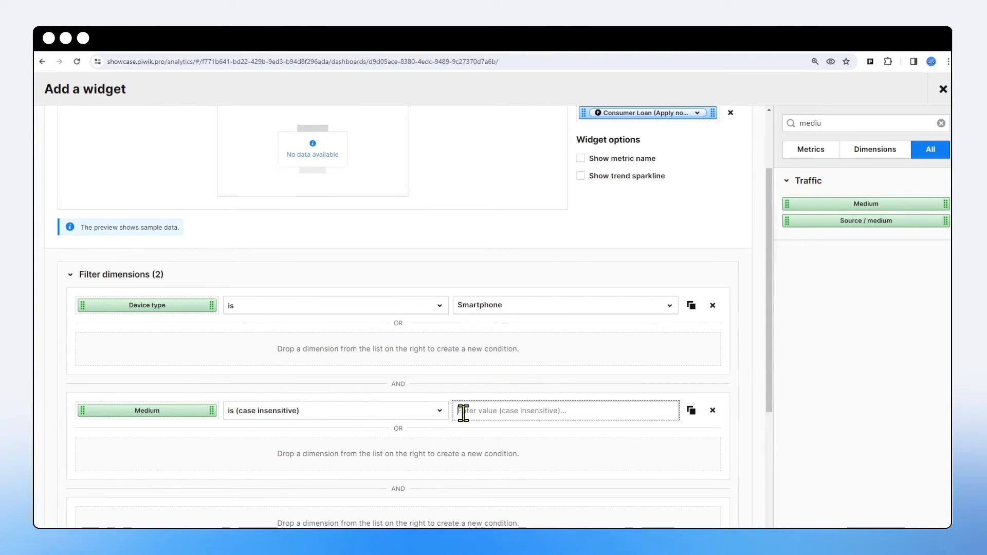
{"action": "type", "text": "cpc"}
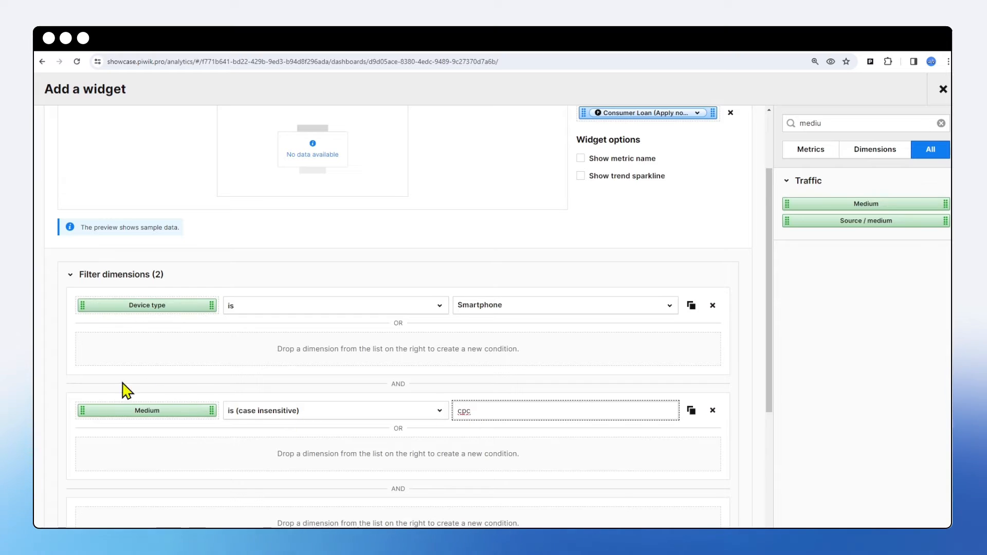
Name the widget "Consumer loan conversions / Smatrphone / cpc".
{"action": "scroll", "coordinate": [252, 367], "scroll_direction": "up", "scroll_amount": 2}
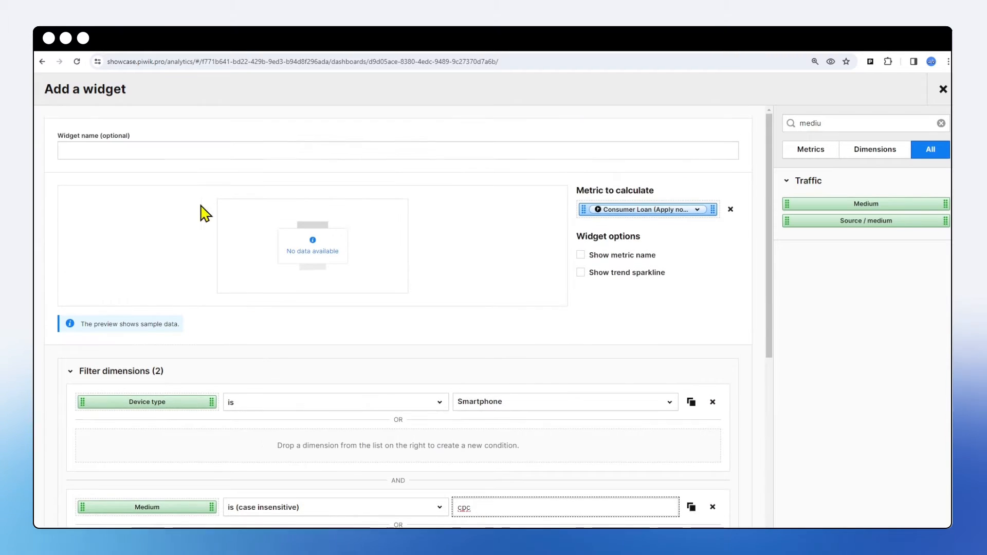
{"action": "left_click", "coordinate": [180, 152]}
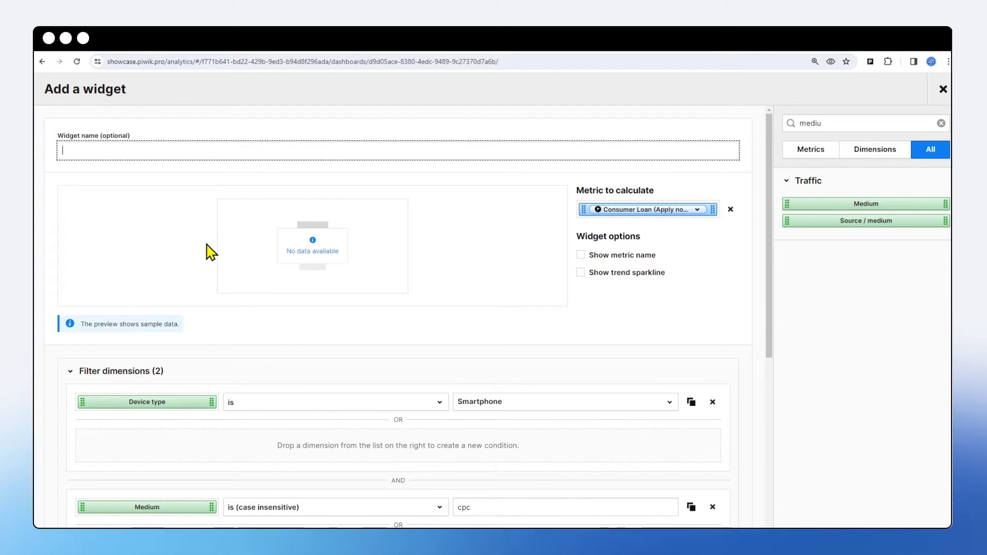
{"action": "key", "text": "ctrl+v"}
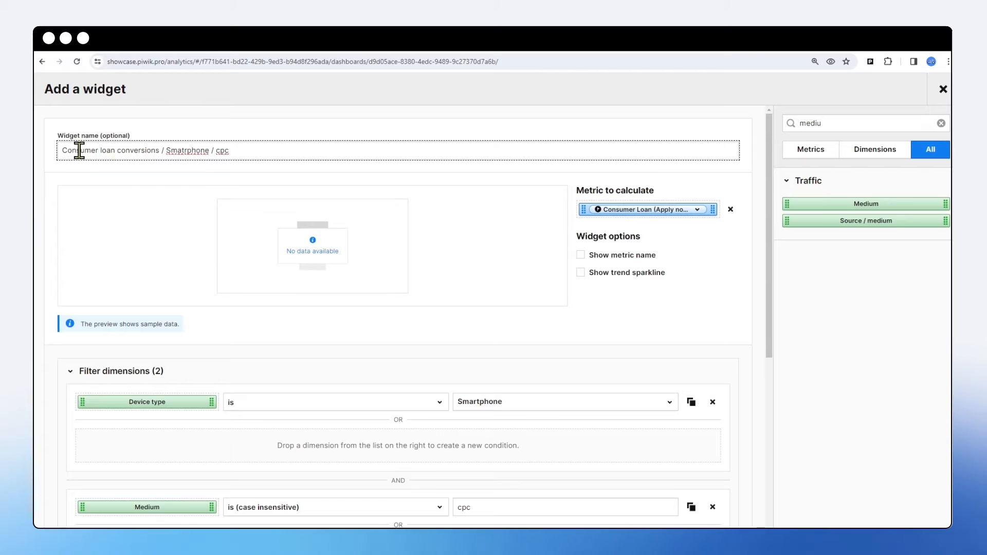
Show the metric name and trend sparkline in the consumer loan counter, and save the widget.
{"action": "left_click", "coordinate": [581, 254]}
{"action": "left_click", "coordinate": [581, 274]}
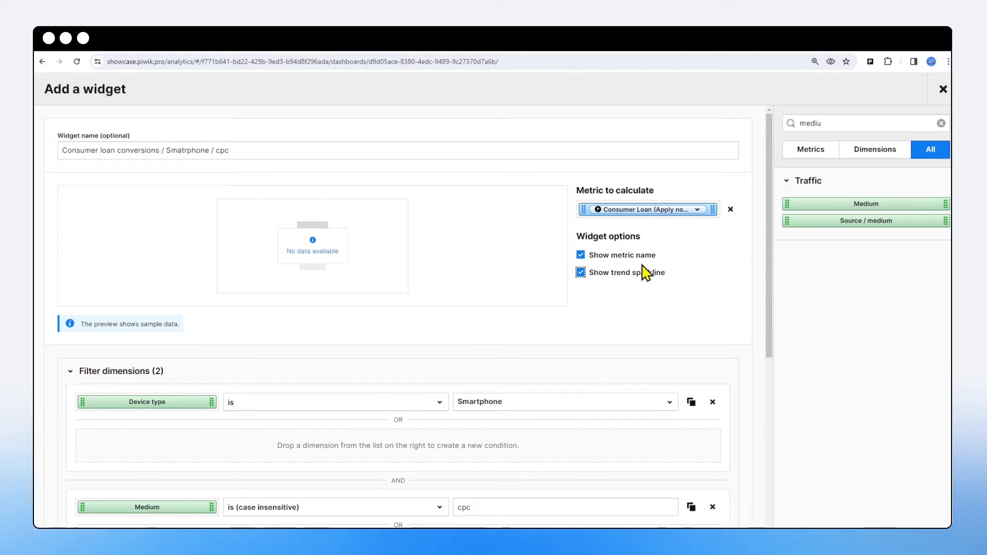
{"action": "scroll", "coordinate": [150, 330], "scroll_direction": "down", "scroll_amount": 6}
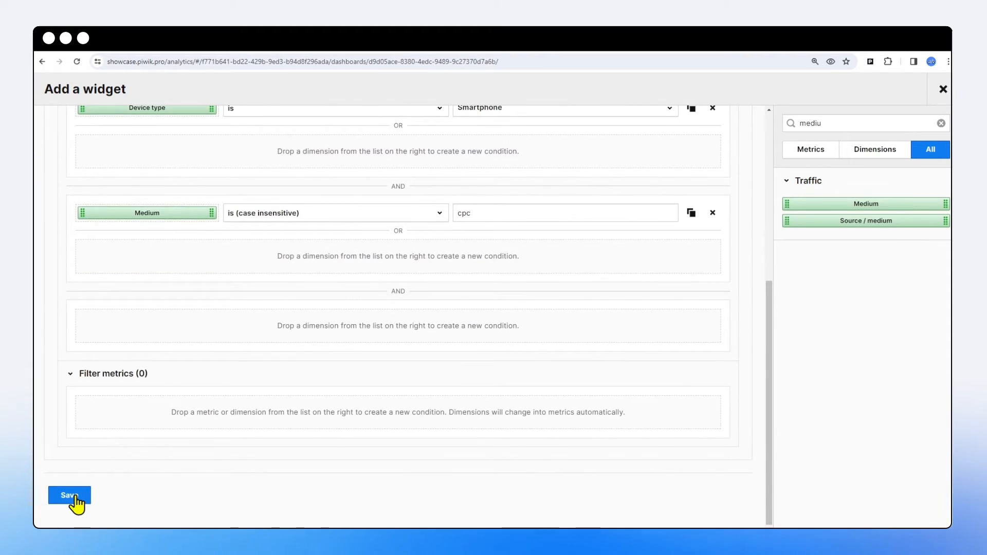
{"action": "left_click", "coordinate": [70, 496]}
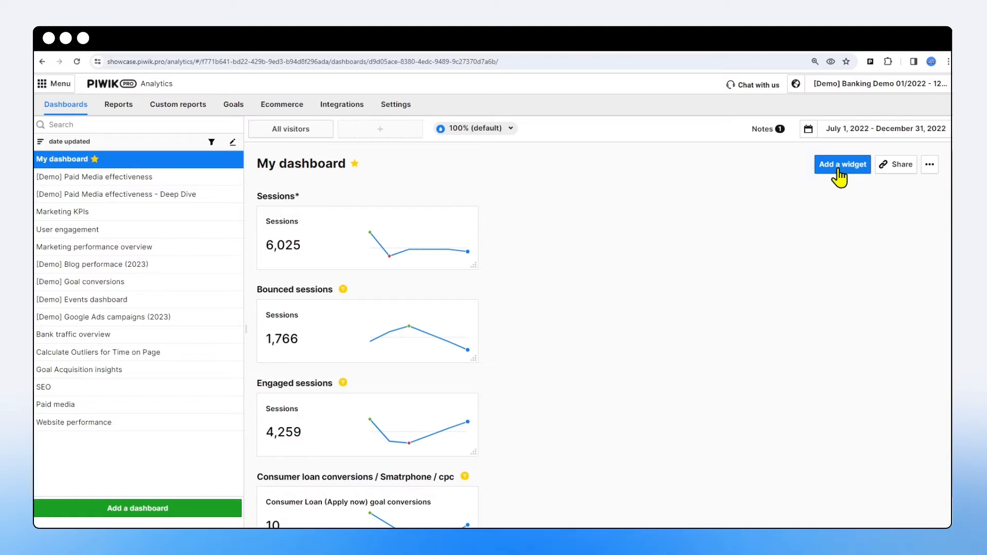
Start a new line chart widget that plots the Sessions and Goal conversions metrics by date.
{"action": "left_click", "coordinate": [838, 172]}
{"action": "left_click", "coordinate": [842, 193]}
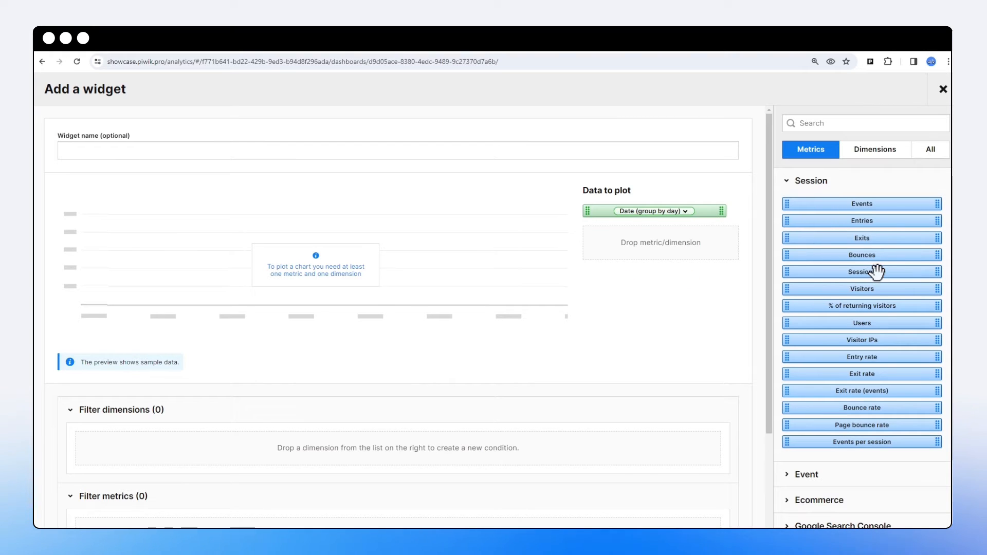
{"action": "left_click_drag", "start_coordinate": [875, 270], "coordinate": [705, 242]}
{"action": "left_click", "coordinate": [831, 122]}
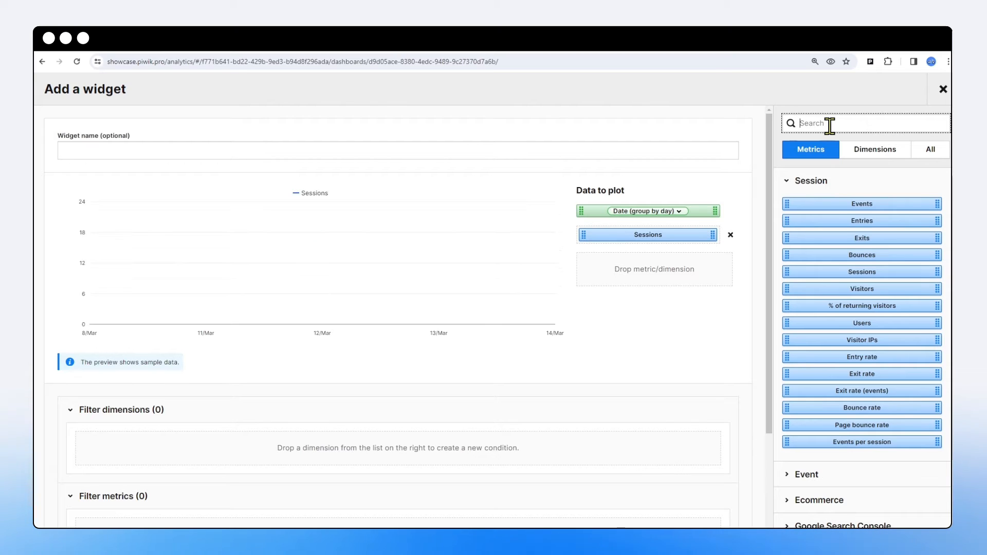
{"action": "type", "text": "conv"}
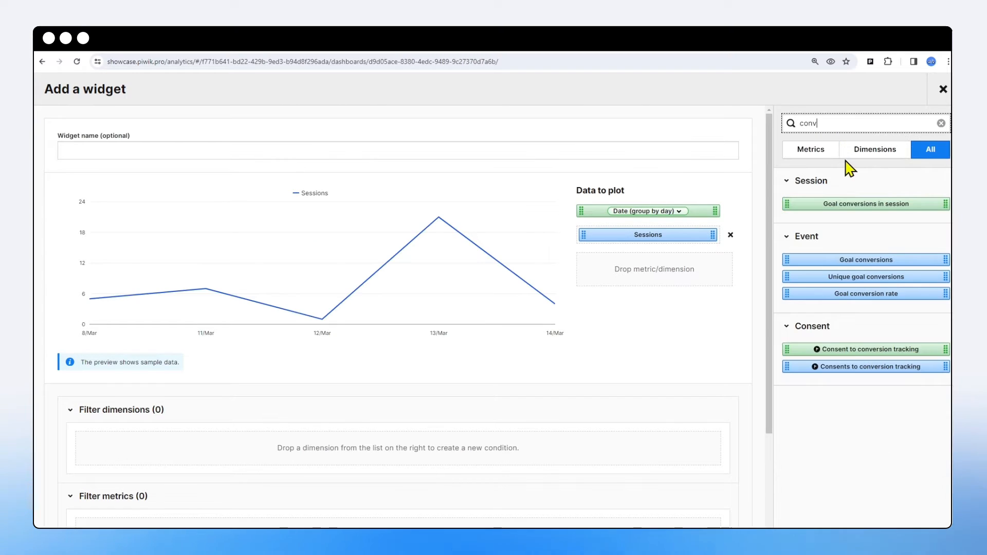
{"action": "left_click_drag", "start_coordinate": [859, 259], "coordinate": [692, 269]}
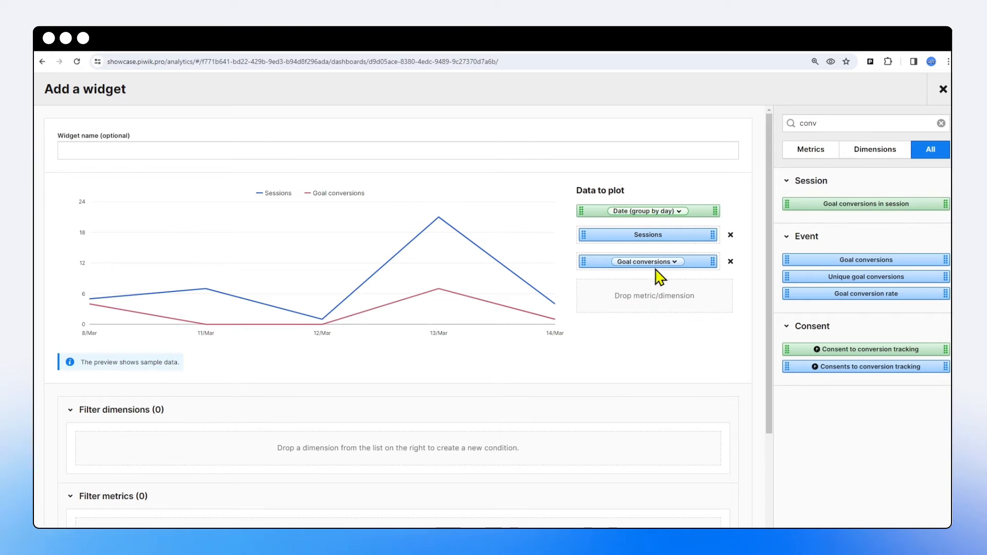
Name the chart widget "Sessions and Conversions" and save it to the dashboard.
{"action": "left_click", "coordinate": [272, 149]}
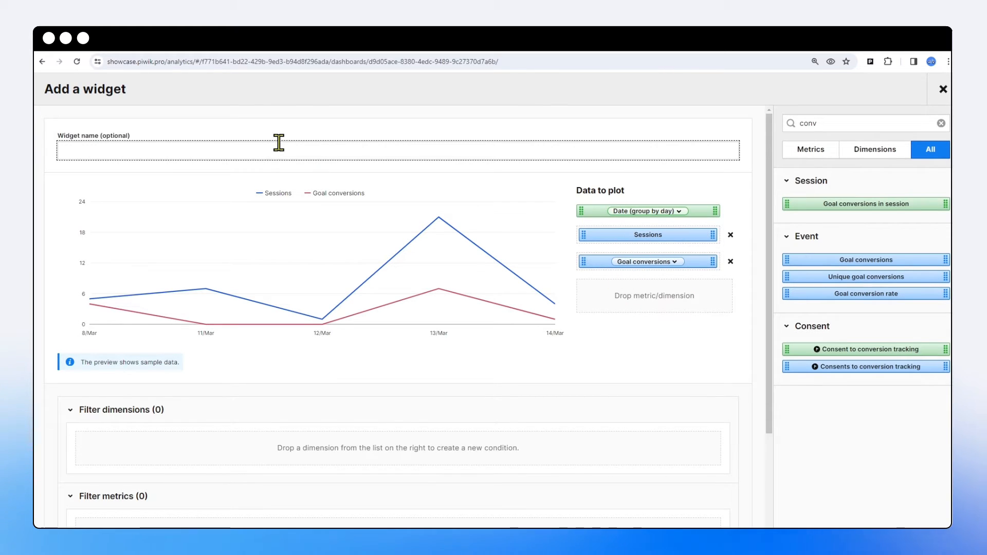
{"action": "type", "text": "Sessions"}
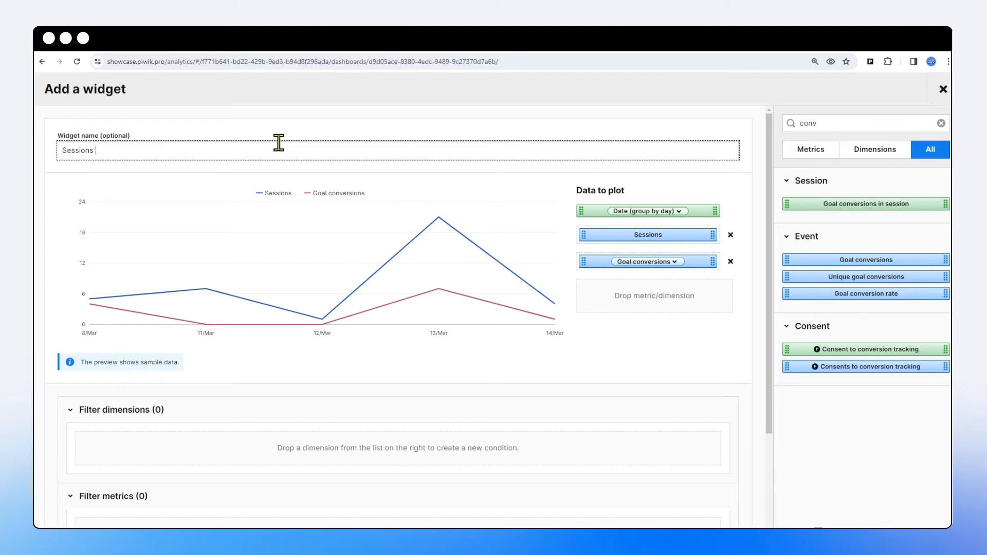
{"action": "type", "text": " and C"}
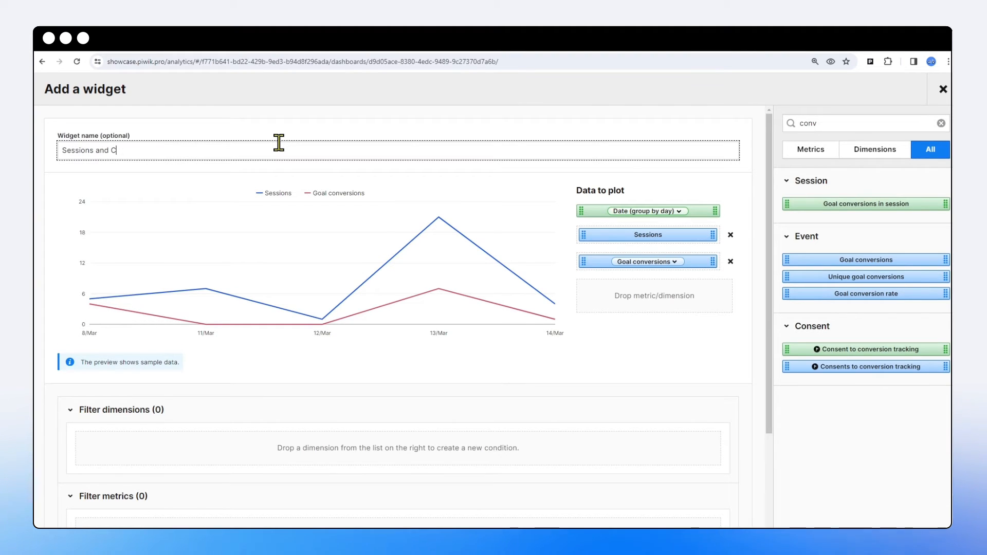
{"action": "type", "text": "onversions"}
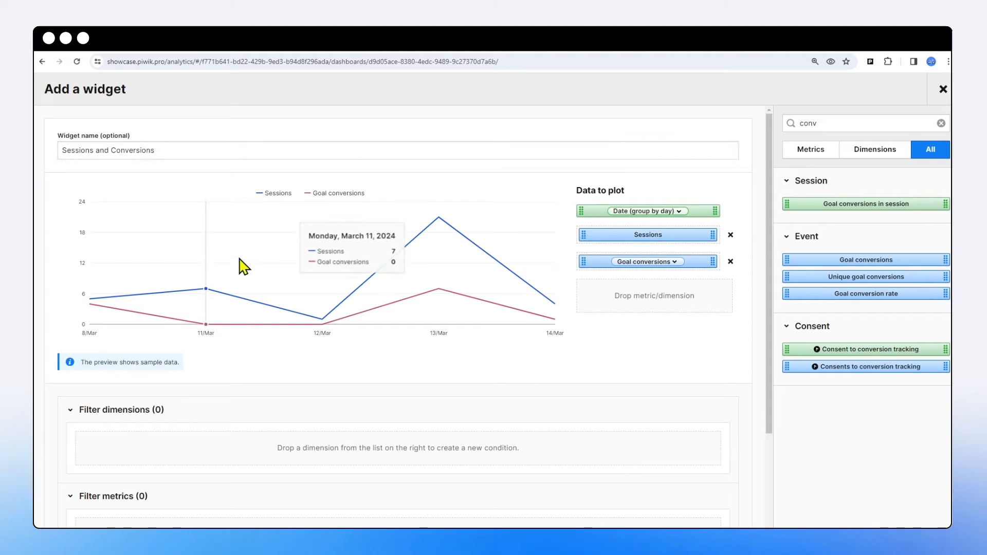
{"action": "scroll", "coordinate": [205, 334], "scroll_direction": "down", "scroll_amount": 3}
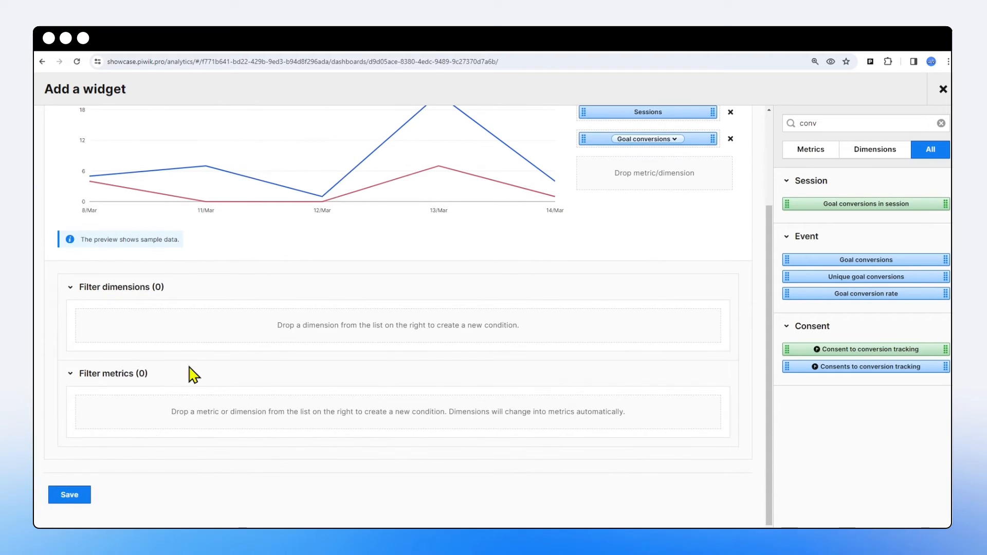
{"action": "left_click", "coordinate": [70, 495]}
Move the Sessions and Conversions chart beside the Sessions counter and widen it to fill the remaining dashboard width.
{"action": "scroll", "coordinate": [395, 329], "scroll_direction": "down", "scroll_amount": 4}
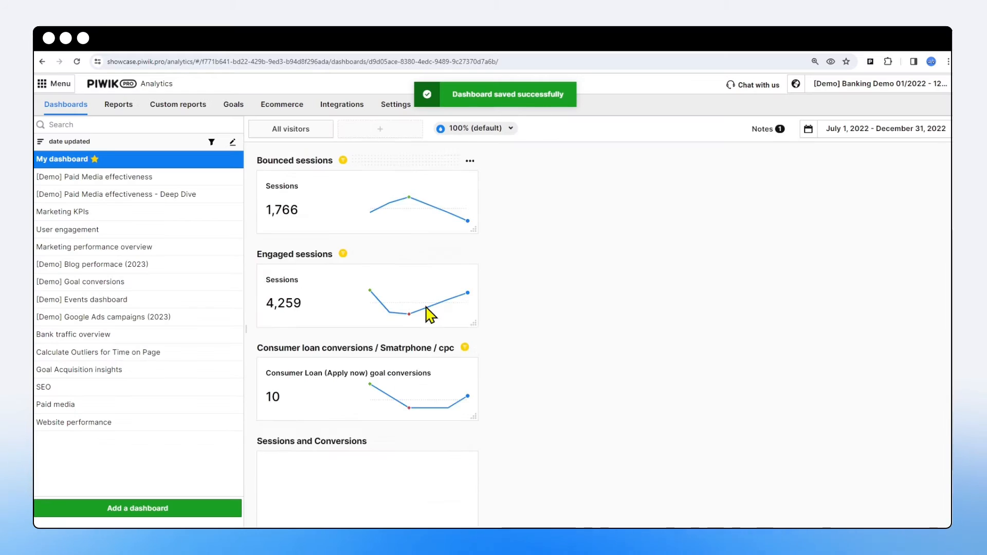
{"action": "left_click_drag", "start_coordinate": [388, 352], "coordinate": [622, 165]}
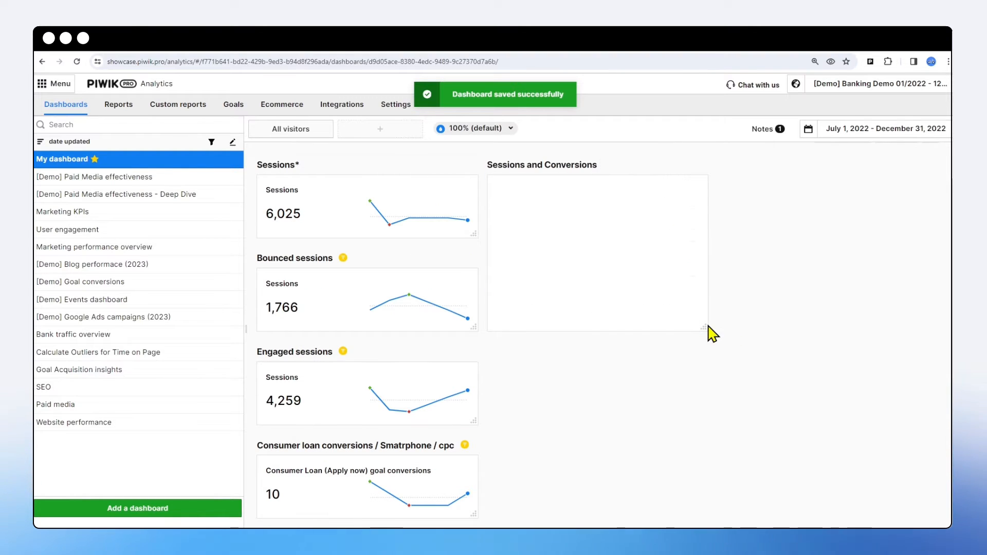
{"action": "left_click_drag", "start_coordinate": [703, 324], "coordinate": [930, 323]}
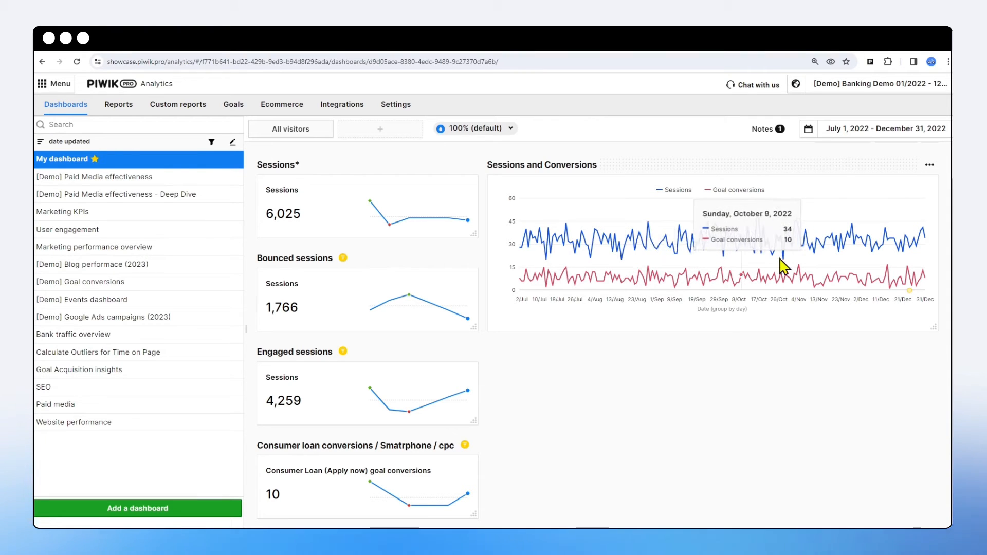
Group the date of the Sessions and Conversions chart by week and save the widget.
{"action": "left_click", "coordinate": [930, 165]}
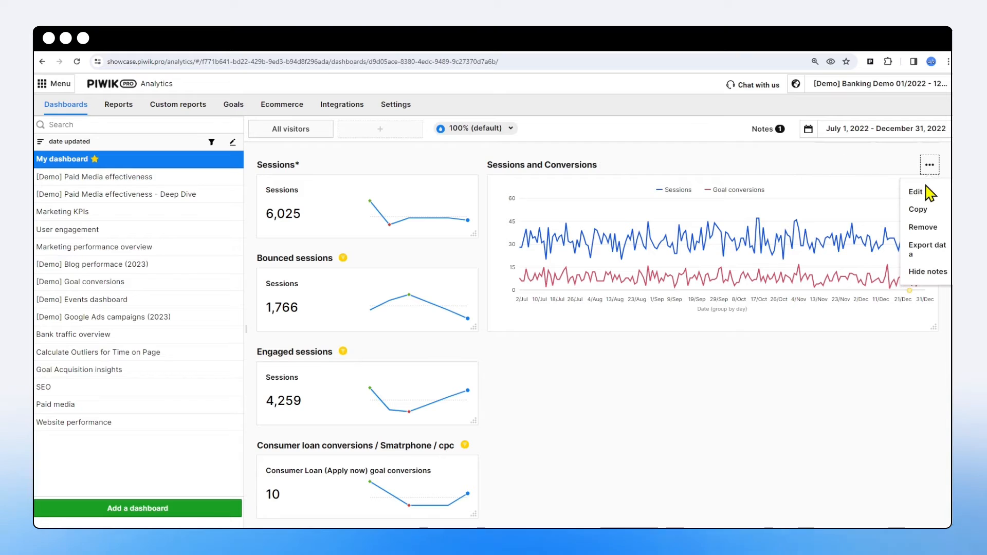
{"action": "left_click", "coordinate": [926, 187]}
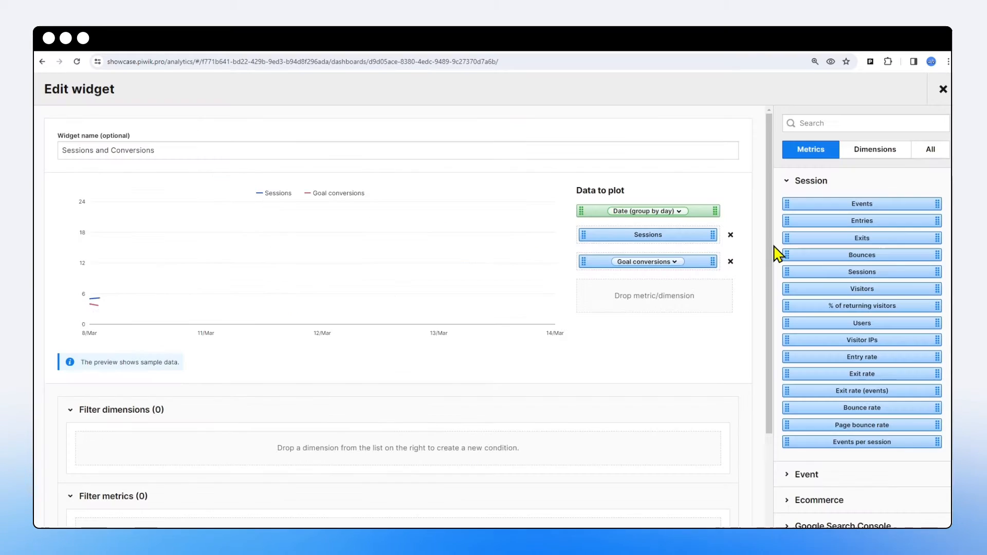
{"action": "left_click", "coordinate": [672, 211]}
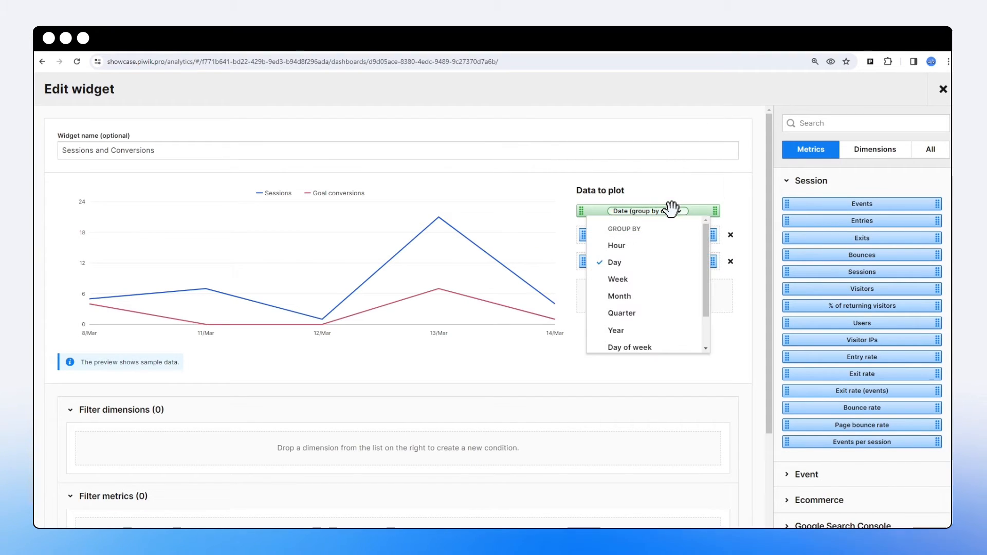
{"action": "left_click", "coordinate": [637, 281]}
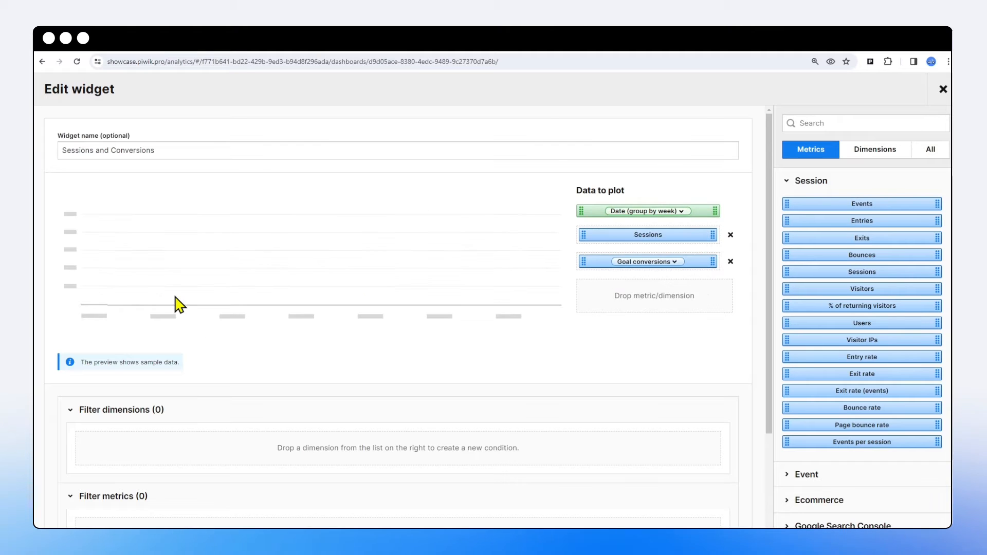
{"action": "scroll", "coordinate": [64, 525], "scroll_direction": "down", "scroll_amount": 2}
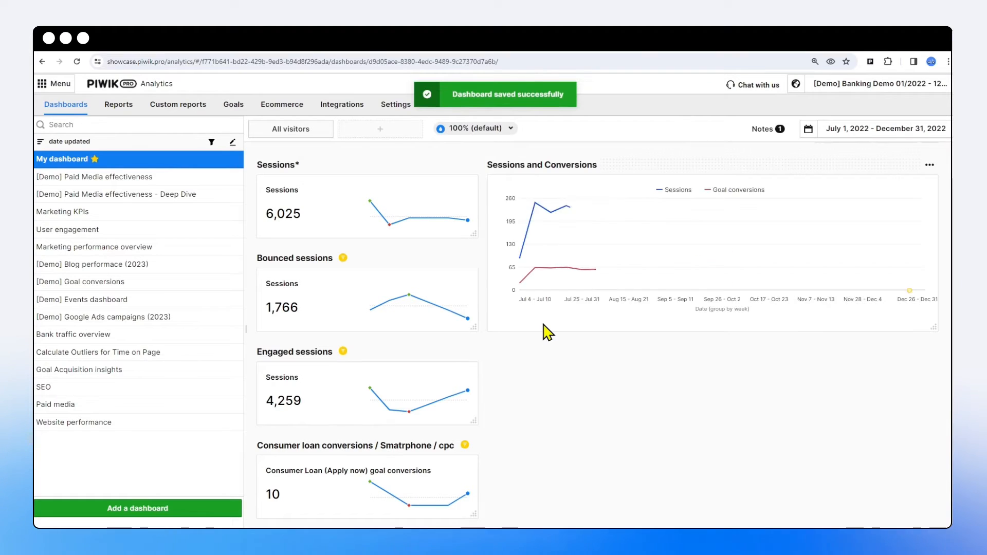
Start a new bar chart widget that plots the Sessions metric by the Source / medium dimension.
{"action": "mouse_move", "coordinate": [547, 262]}
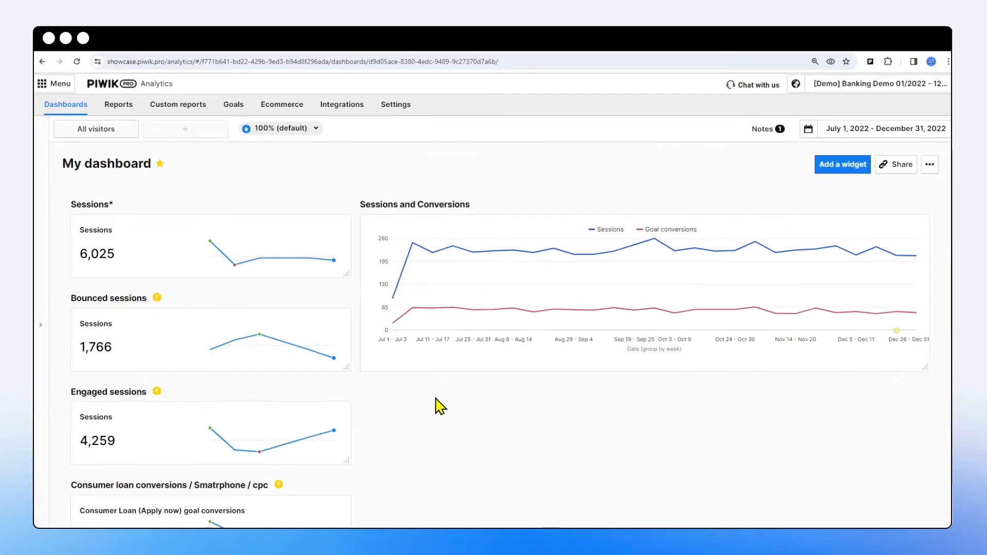
{"action": "left_click", "coordinate": [829, 169]}
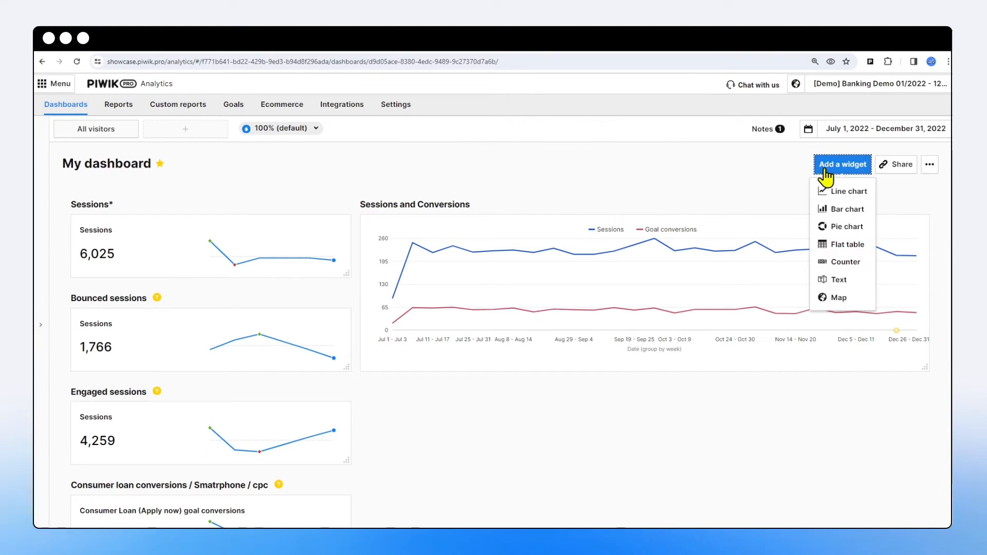
{"action": "left_click", "coordinate": [846, 216]}
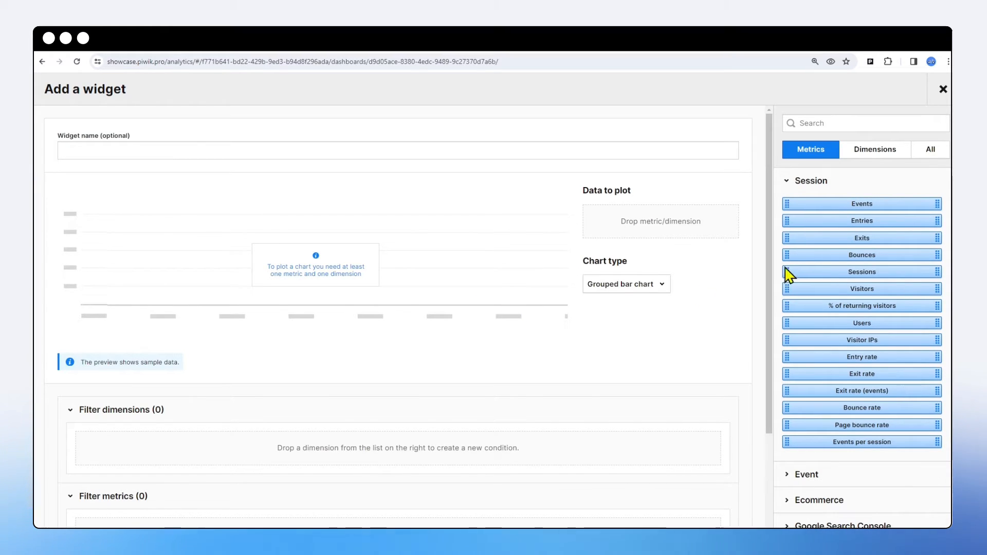
{"action": "left_click_drag", "start_coordinate": [864, 271], "coordinate": [687, 230]}
{"action": "left_click", "coordinate": [838, 121]}
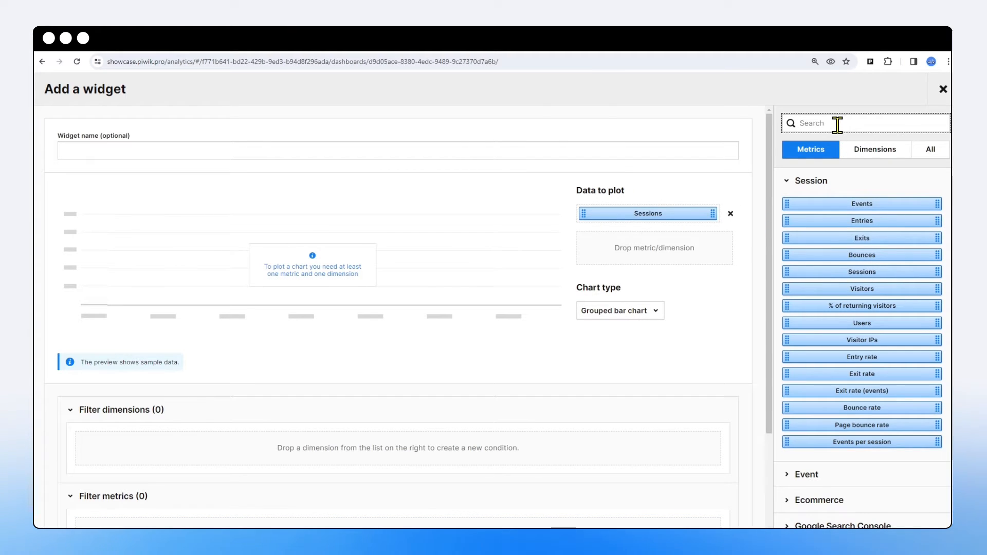
{"action": "type", "text": "sou"}
{"action": "left_click_drag", "start_coordinate": [869, 221], "coordinate": [649, 243]}
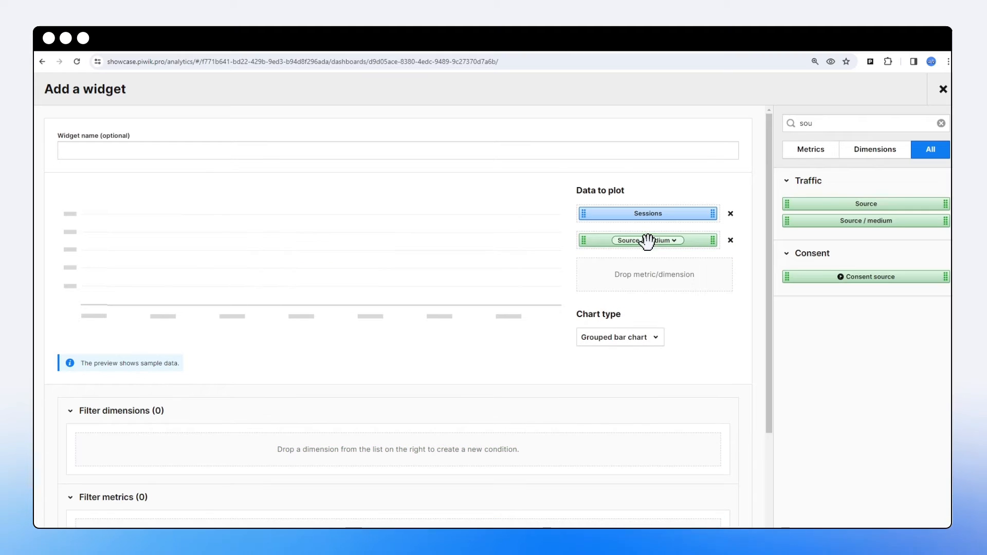
Name the bar chart widget "Campaign traffic".
{"action": "left_click", "coordinate": [428, 151]}
{"action": "type", "text": "Campa"}
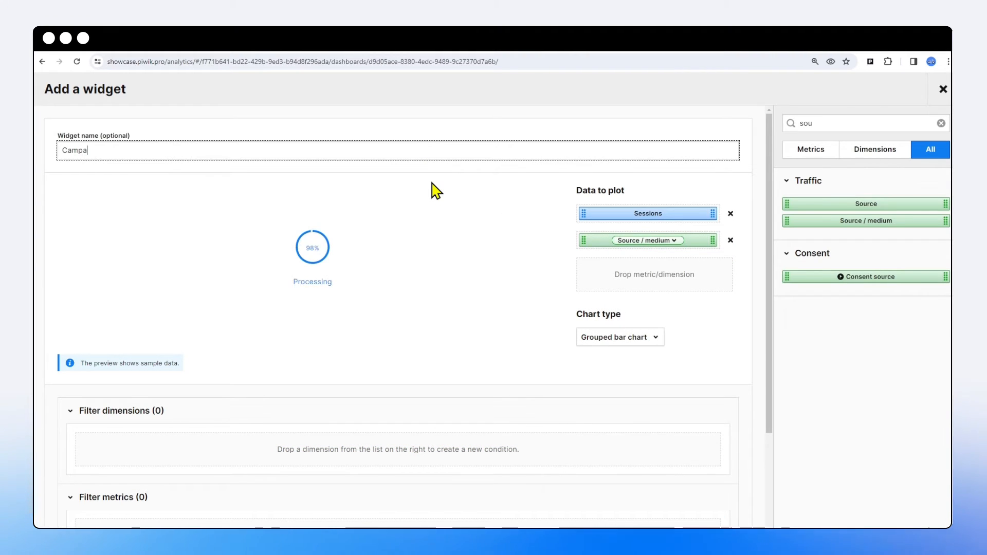
{"action": "type", "text": "ign traffic"}
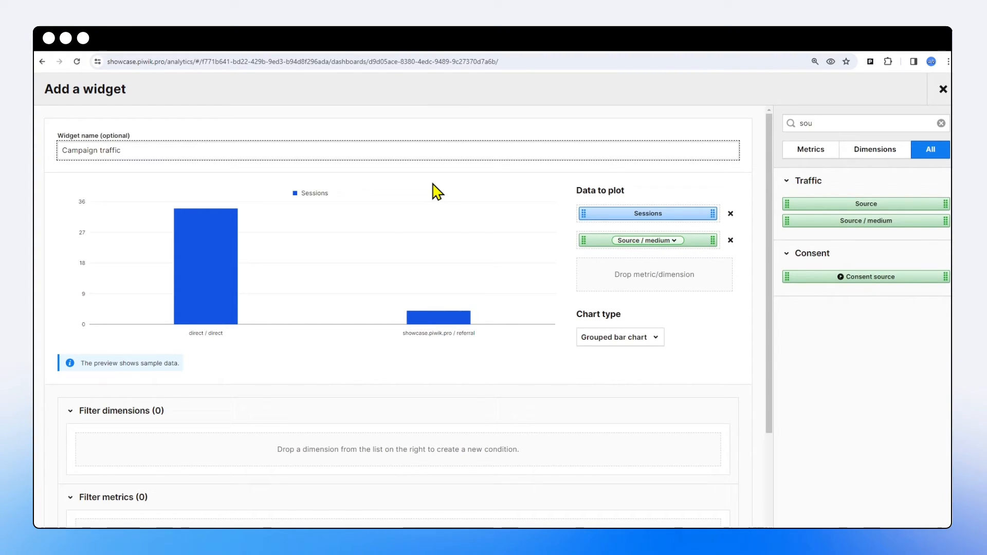
{"action": "left_click", "coordinate": [393, 351]}
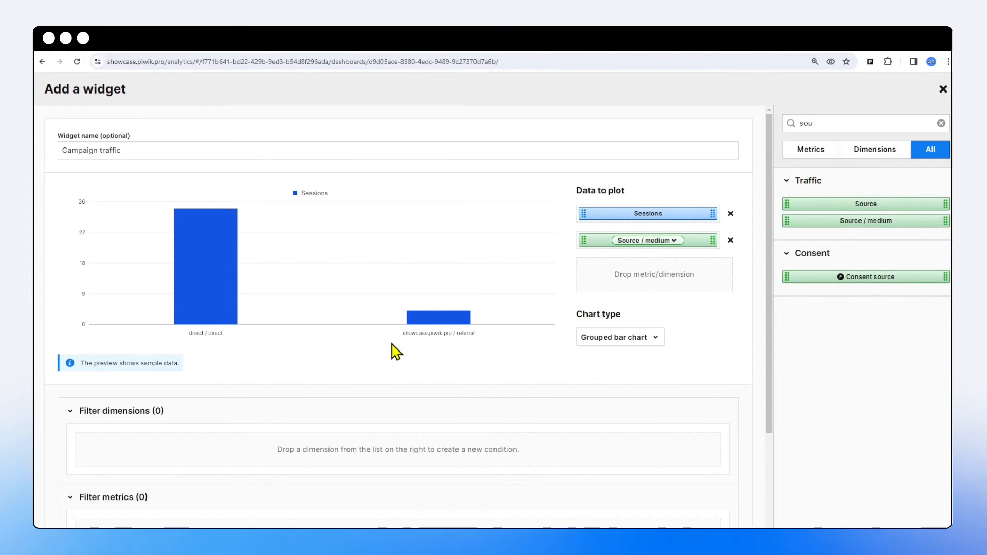
Filter the Campaign traffic chart to a Campaign name that is not empty and save the widget.
{"action": "left_click_drag", "start_coordinate": [823, 123], "coordinate": [767, 126]}
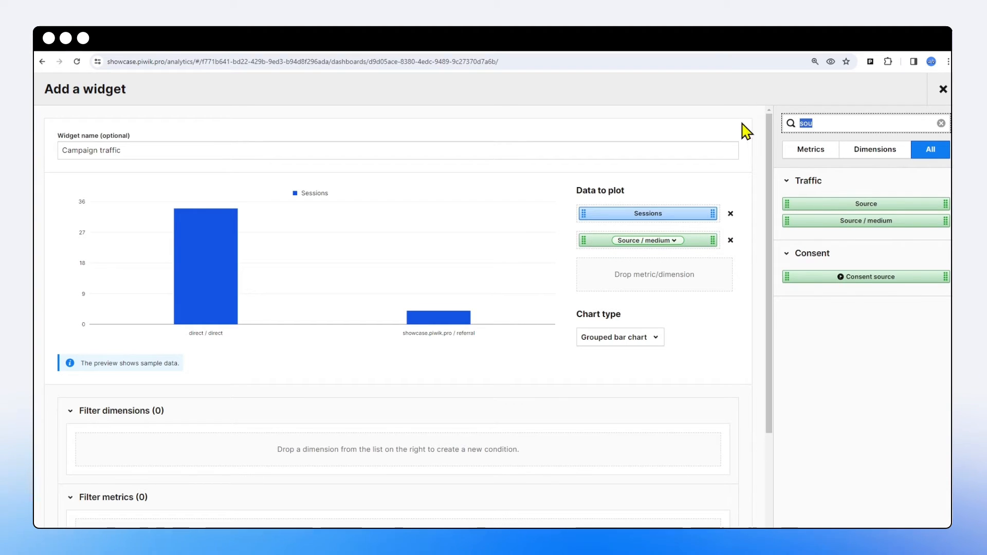
{"action": "type", "text": "camp"}
{"action": "left_click_drag", "start_coordinate": [837, 202], "coordinate": [232, 463]}
{"action": "left_click", "coordinate": [335, 446]}
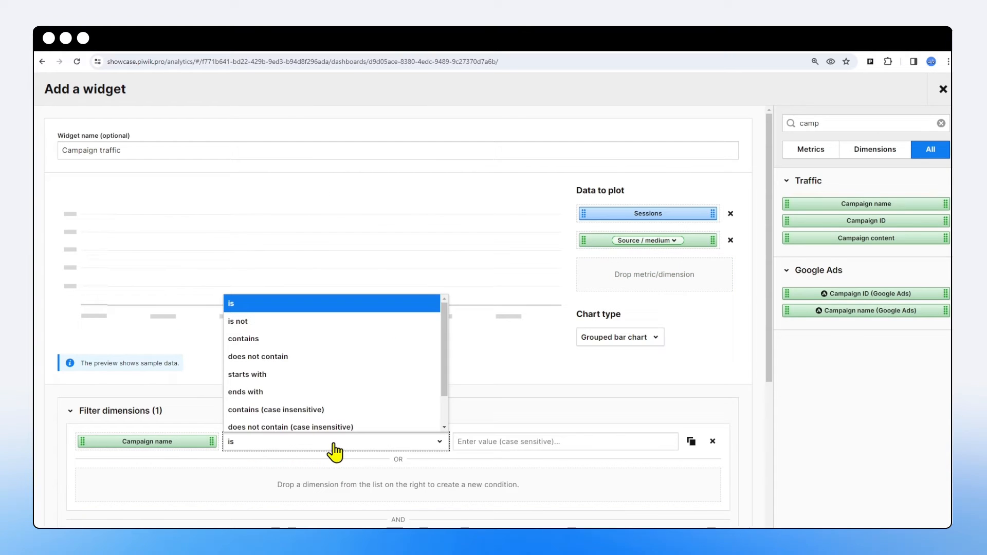
{"action": "left_click", "coordinate": [286, 323]}
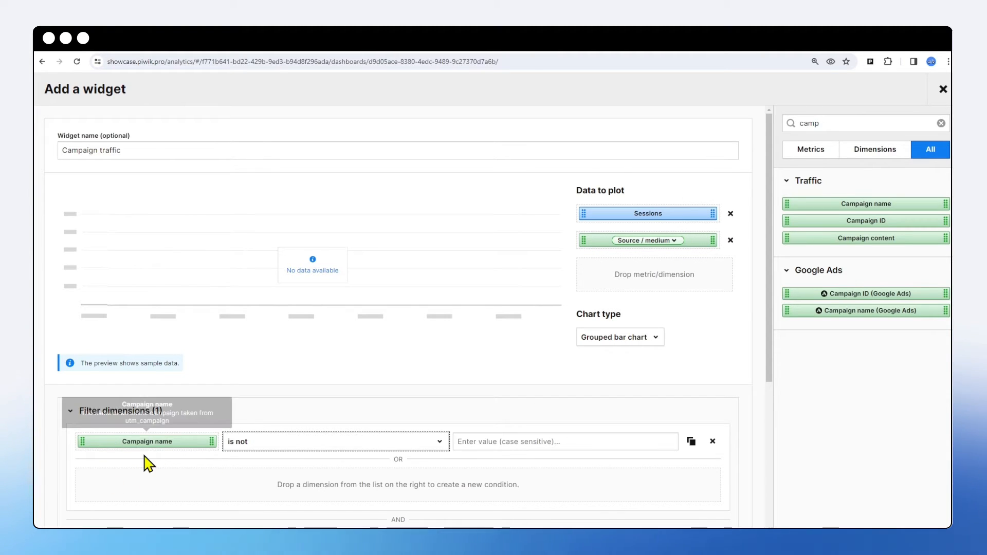
{"action": "scroll", "coordinate": [172, 456], "scroll_direction": "down", "scroll_amount": 5}
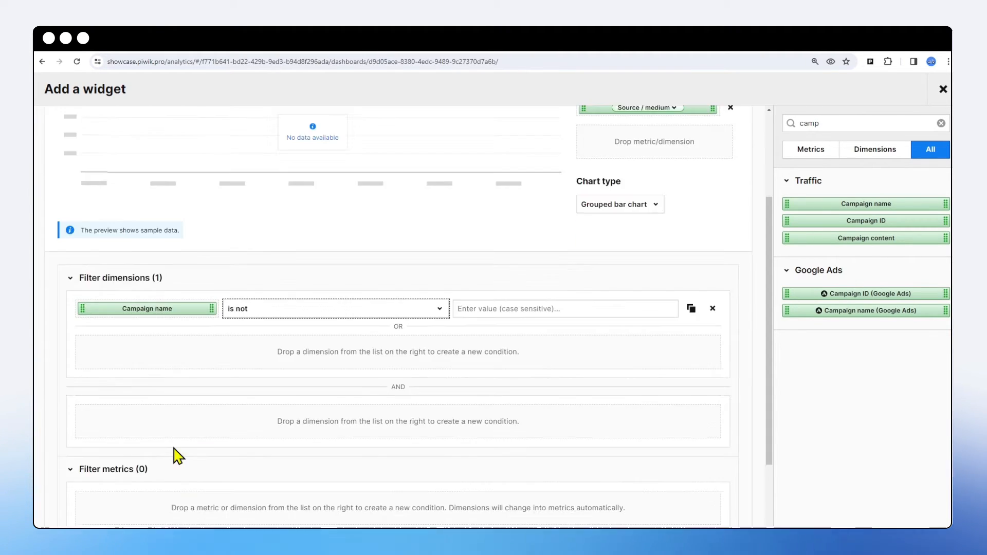
{"action": "left_click", "coordinate": [82, 501]}
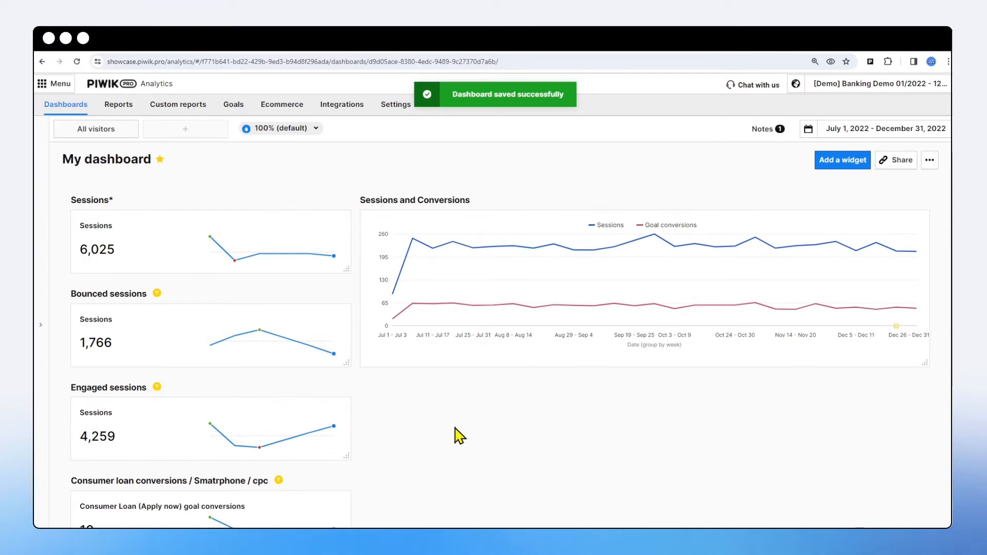
Place the Campaign traffic chart directly below the Sessions and Conversions chart and widen it to match that chart.
{"action": "scroll", "coordinate": [459, 436], "scroll_direction": "down", "scroll_amount": 5}
{"action": "left_click_drag", "start_coordinate": [276, 344], "coordinate": [908, 455]}
{"action": "mouse_move", "coordinate": [640, 421]}
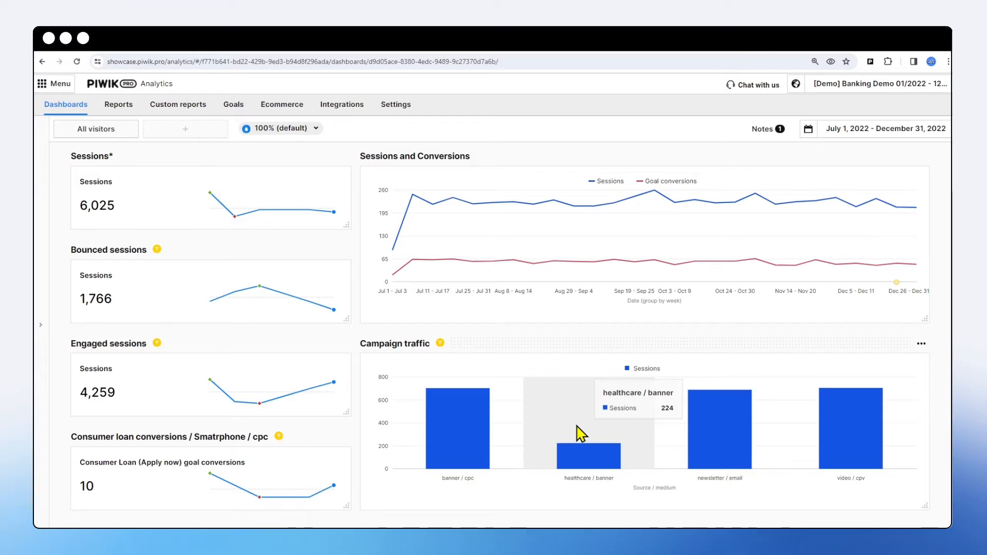
Start a new pie chart widget and plot the Device type dimension from Device & platform.
{"action": "scroll", "coordinate": [739, 202], "scroll_direction": "up", "scroll_amount": 1}
{"action": "left_click", "coordinate": [841, 167]}
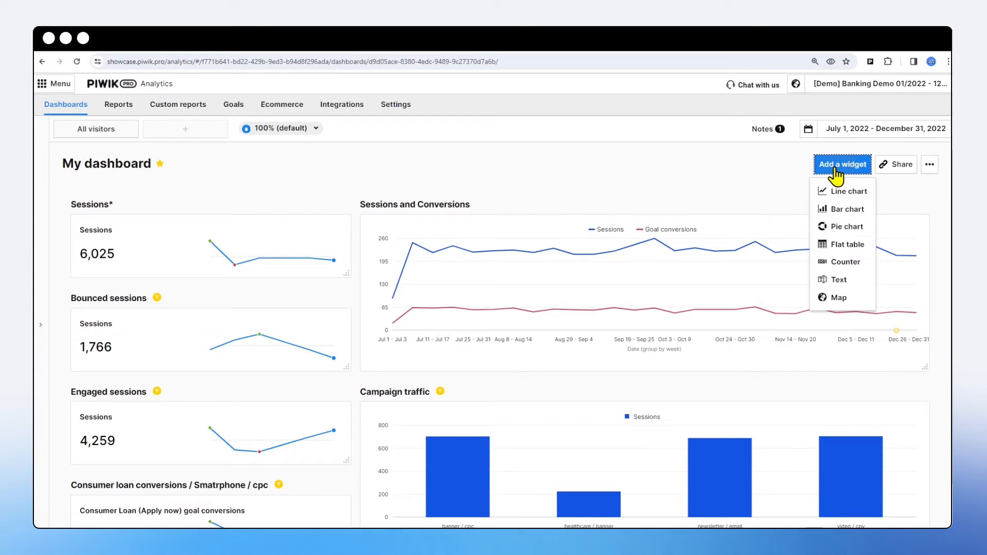
{"action": "left_click", "coordinate": [838, 230]}
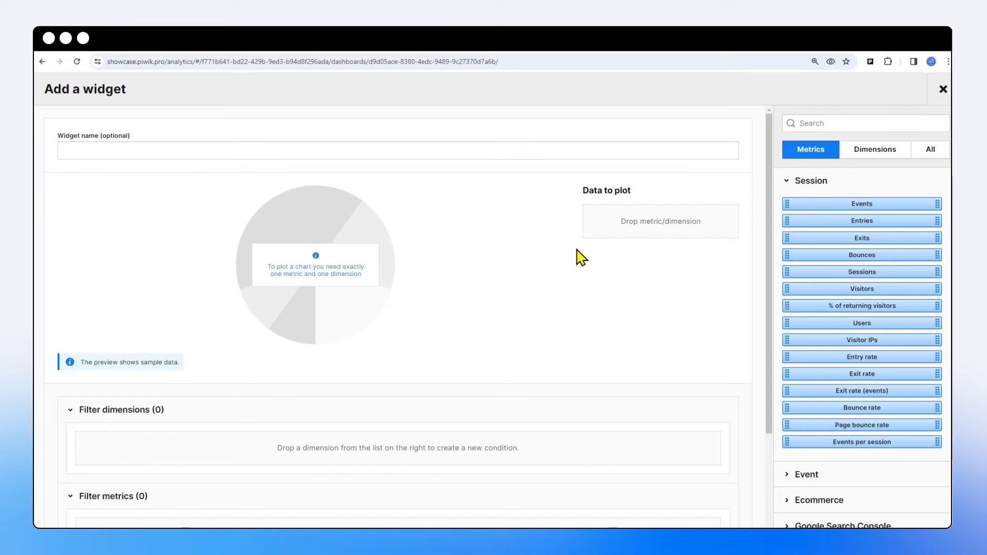
{"action": "left_click", "coordinate": [825, 124]}
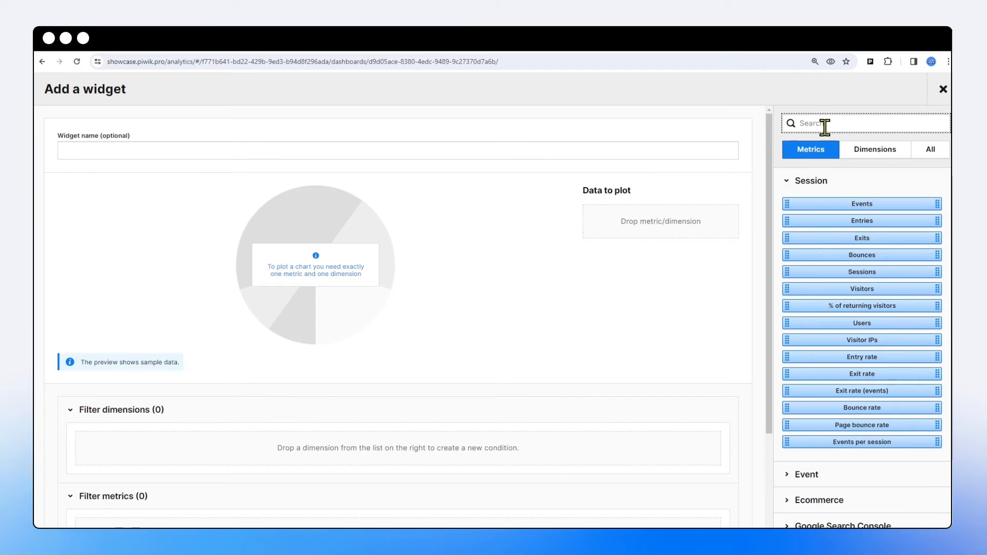
{"action": "type", "text": "devi"}
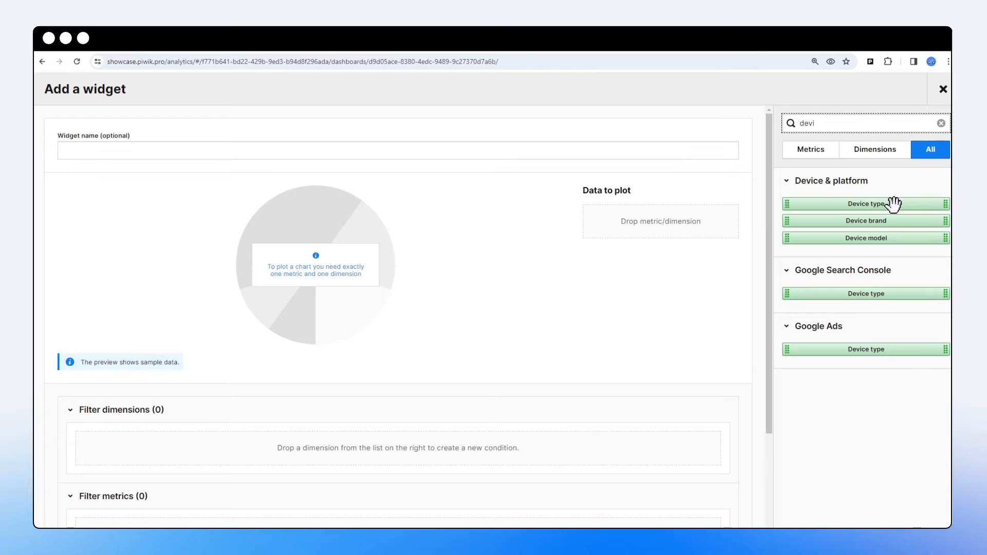
{"action": "left_click_drag", "start_coordinate": [832, 204], "coordinate": [678, 236]}
Filter the pie chart to sessions whose Source / medium contains "google", case insensitive.
{"action": "left_click_drag", "start_coordinate": [818, 124], "coordinate": [751, 131]}
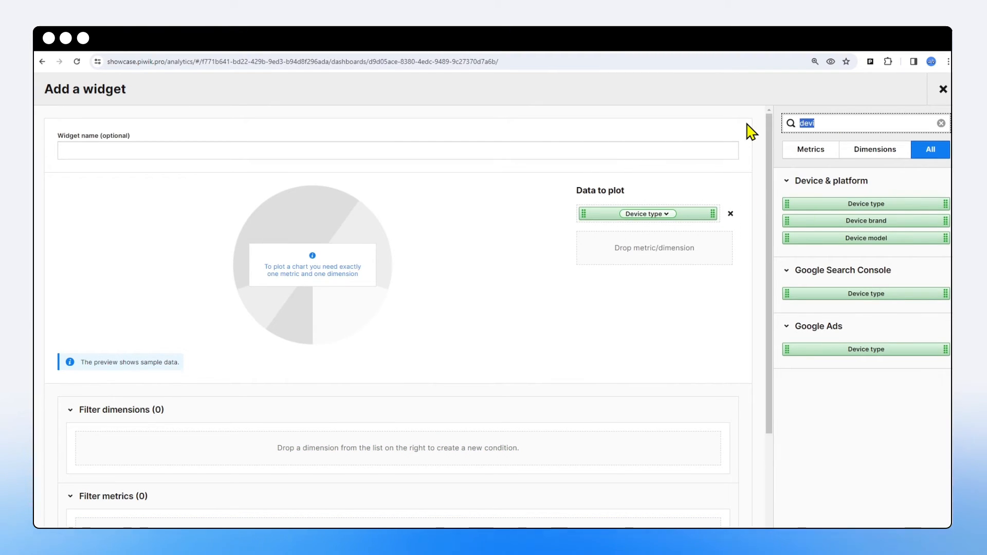
{"action": "type", "text": "sourc"}
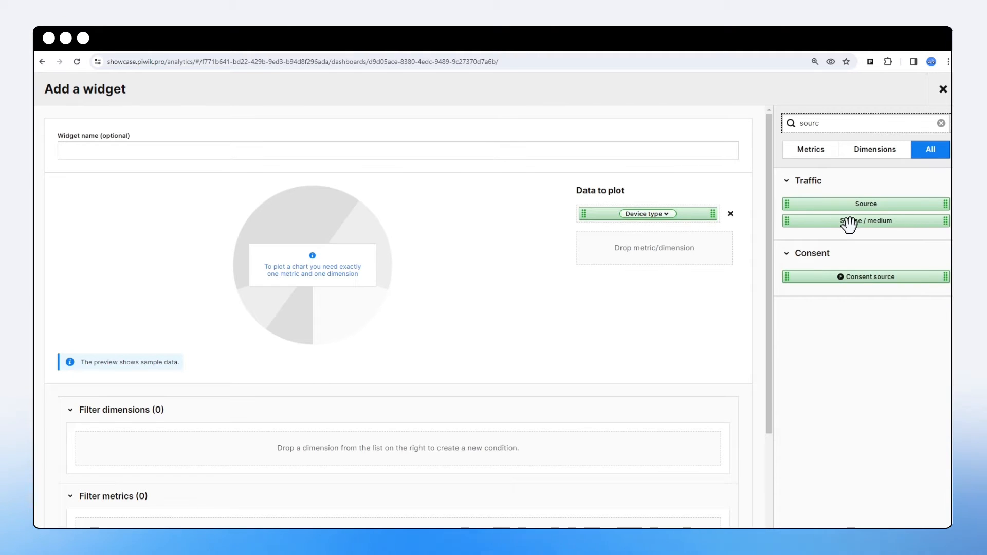
{"action": "left_click_drag", "start_coordinate": [850, 220], "coordinate": [246, 439]}
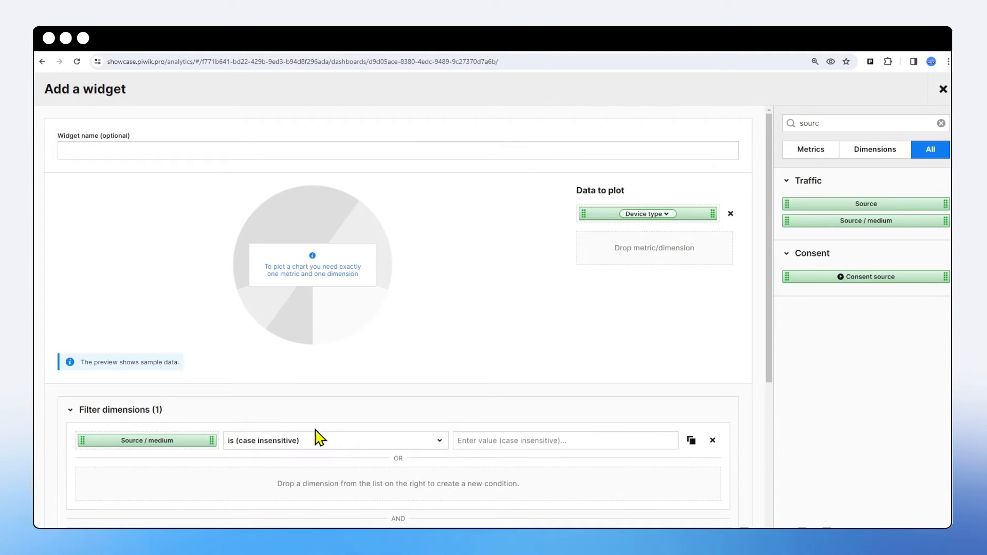
{"action": "left_click", "coordinate": [340, 449]}
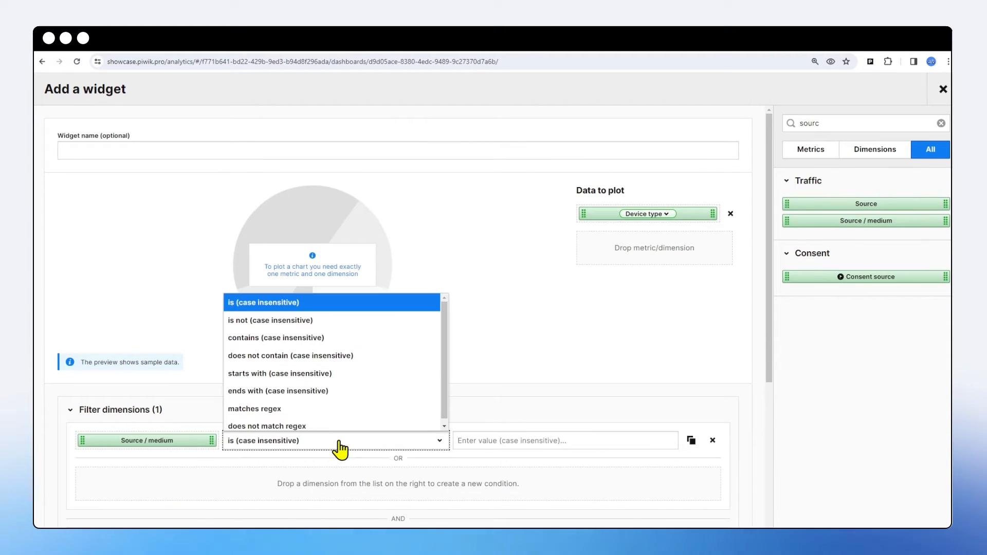
{"action": "left_click", "coordinate": [315, 339]}
{"action": "left_click", "coordinate": [493, 440]}
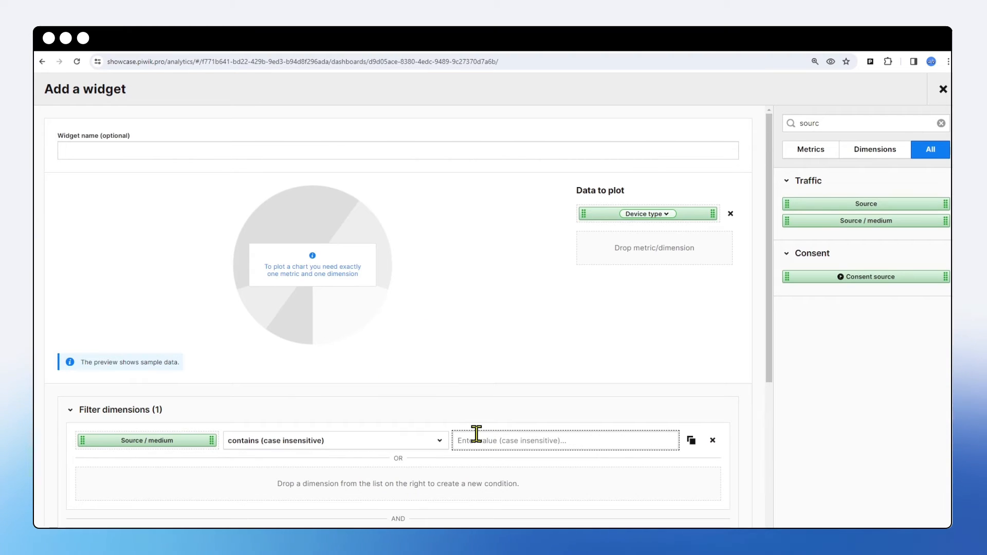
{"action": "type", "text": "google"}
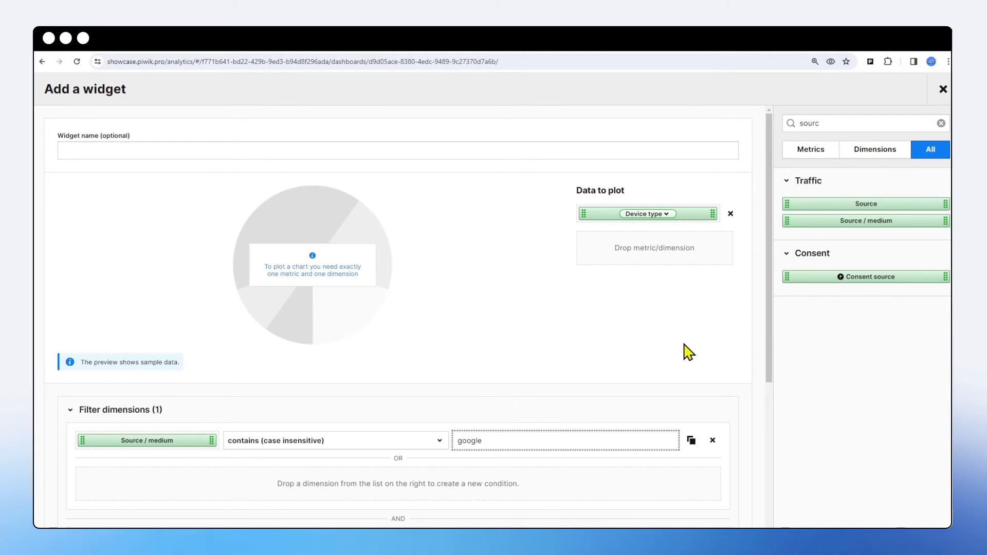
Add the Sessions metric to the data plotted in the pie chart.
{"action": "double_click", "coordinate": [839, 124]}
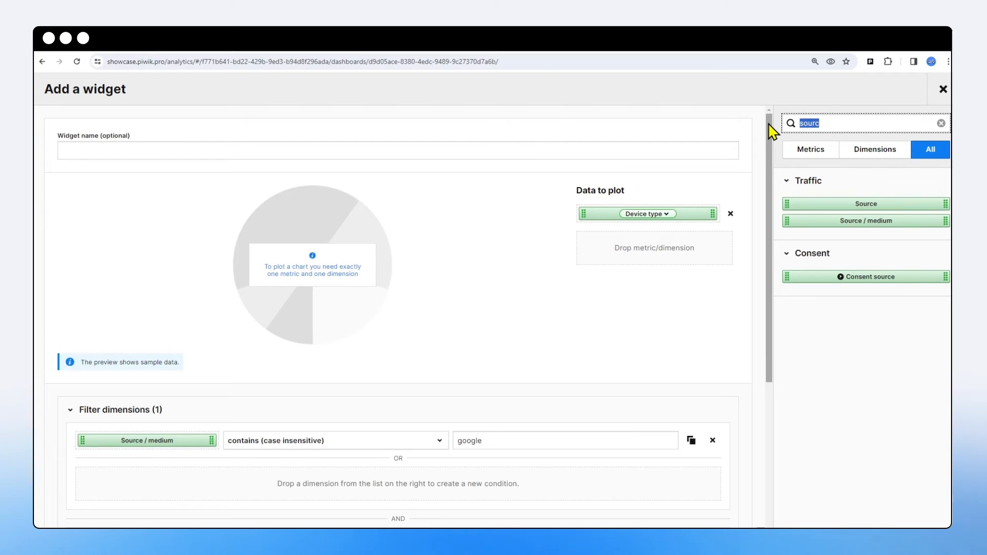
{"action": "type", "text": "sess"}
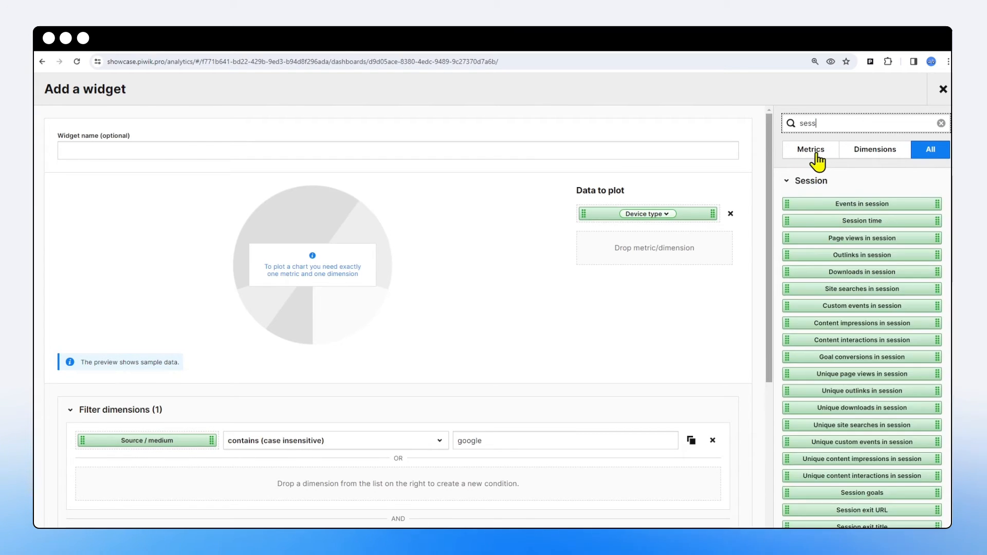
{"action": "left_click", "coordinate": [817, 149]}
{"action": "left_click_drag", "start_coordinate": [848, 204], "coordinate": [679, 263]}
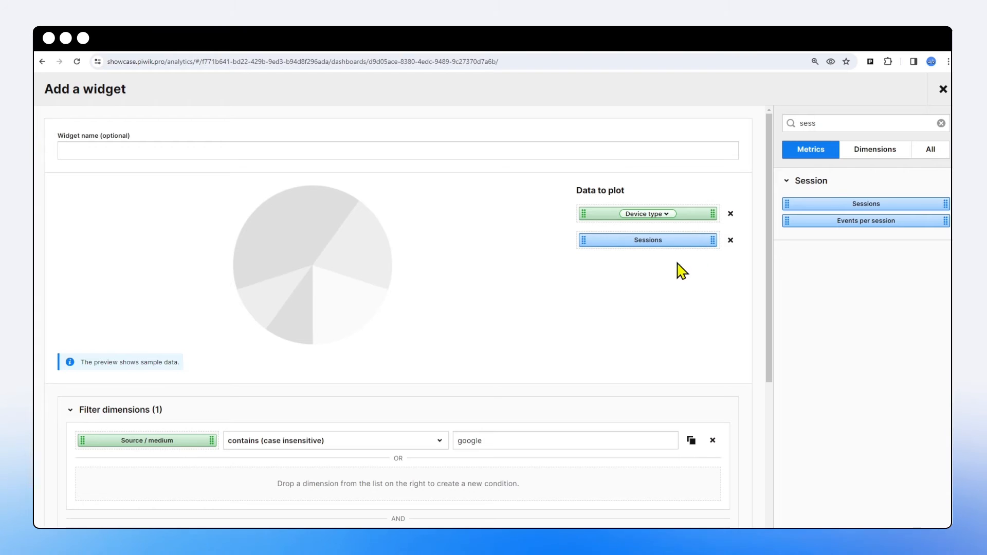
Name the pie chart widget "Google traffic per device" and save it to the dashboard.
{"action": "left_click", "coordinate": [333, 147]}
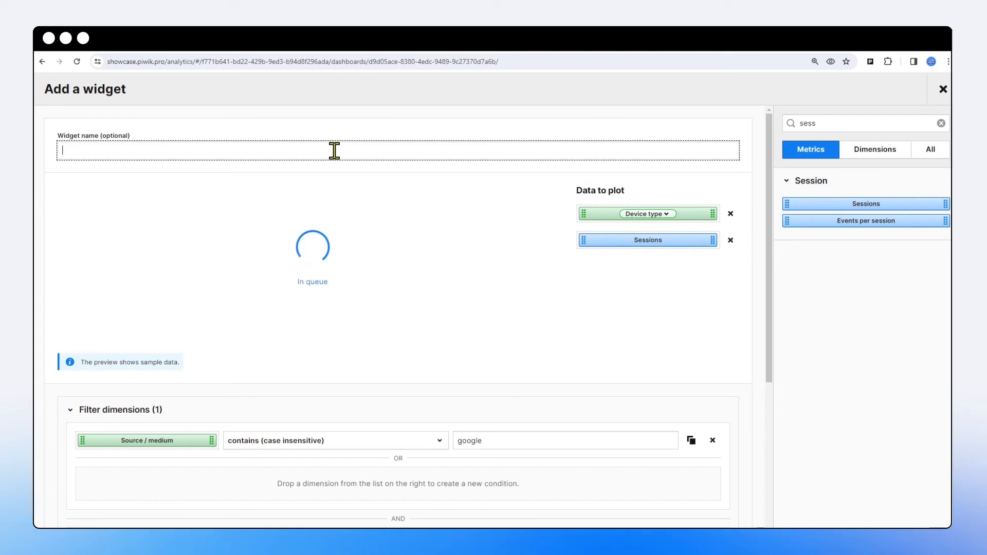
{"action": "type", "text": "Google t"}
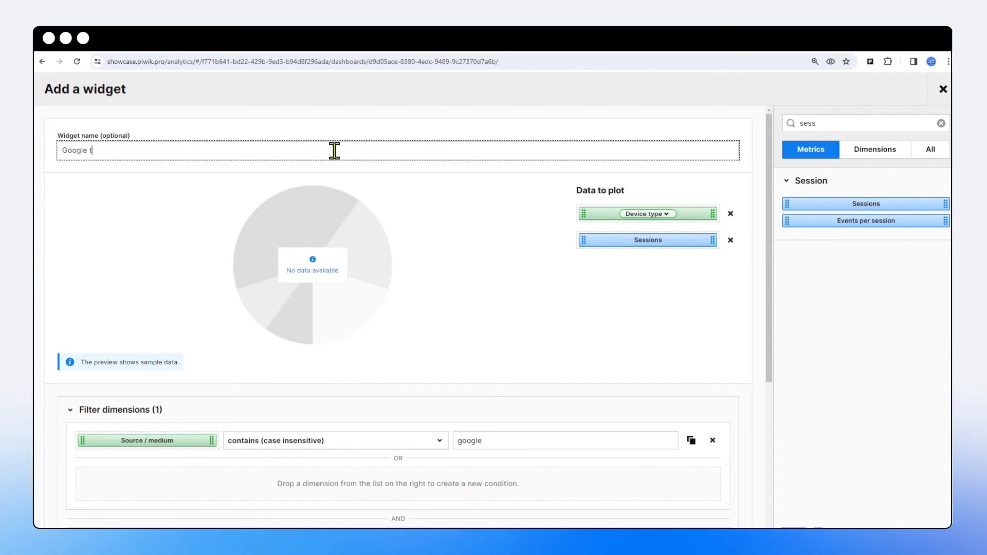
{"action": "type", "text": "raffic per device"}
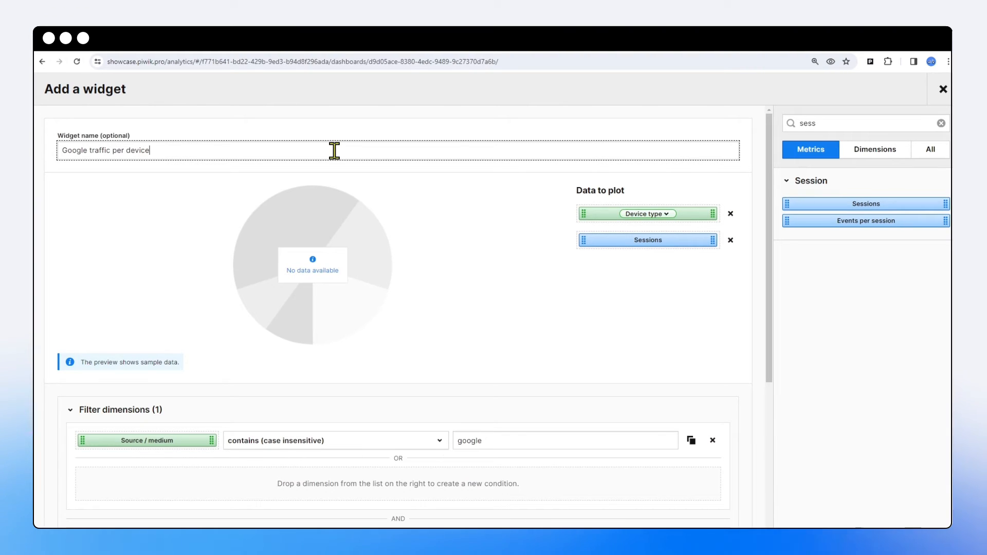
{"action": "scroll", "coordinate": [237, 270], "scroll_direction": "down", "scroll_amount": 5}
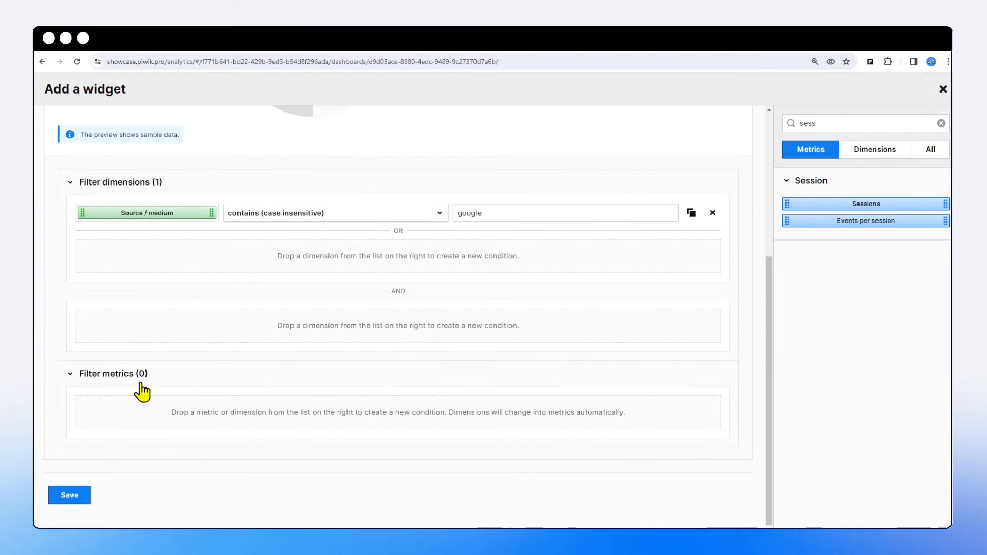
{"action": "left_click", "coordinate": [71, 497]}
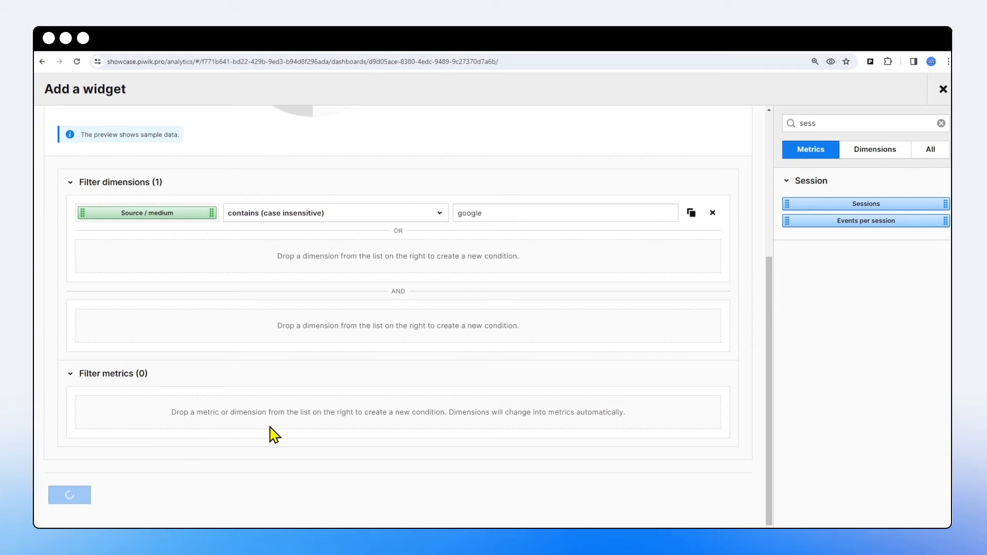
{"action": "scroll", "coordinate": [275, 429], "scroll_direction": "down", "scroll_amount": 2}
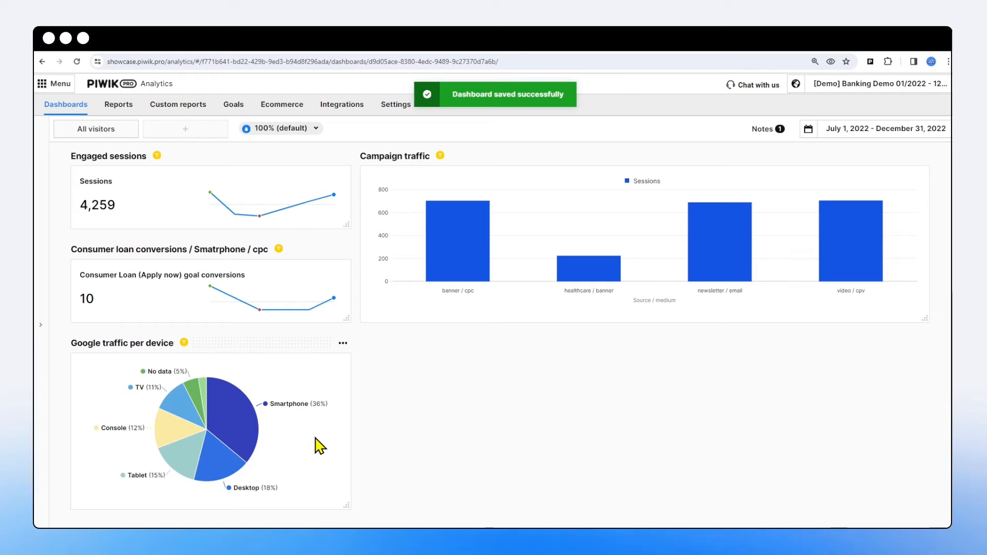
{"action": "mouse_move", "coordinate": [235, 417]}
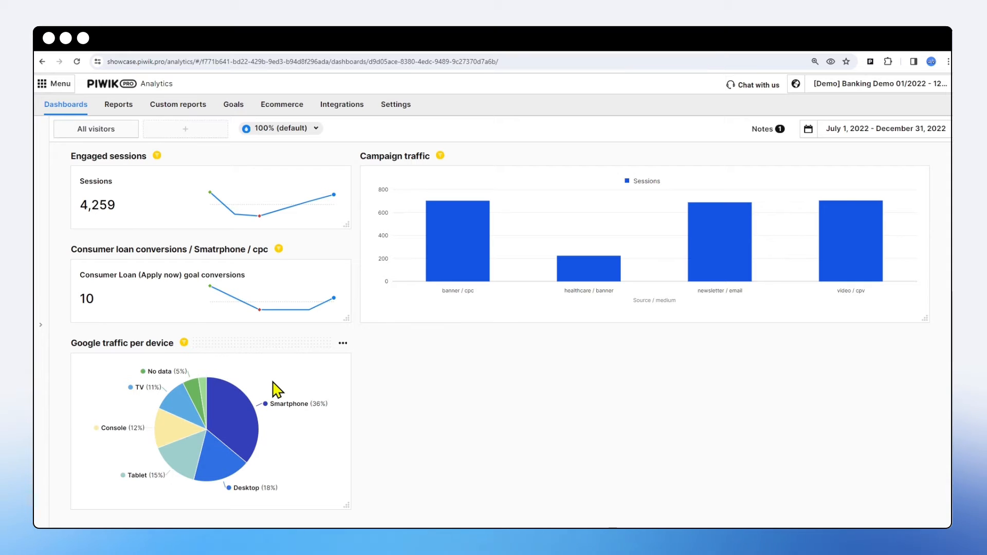
{"action": "mouse_move", "coordinate": [224, 468]}
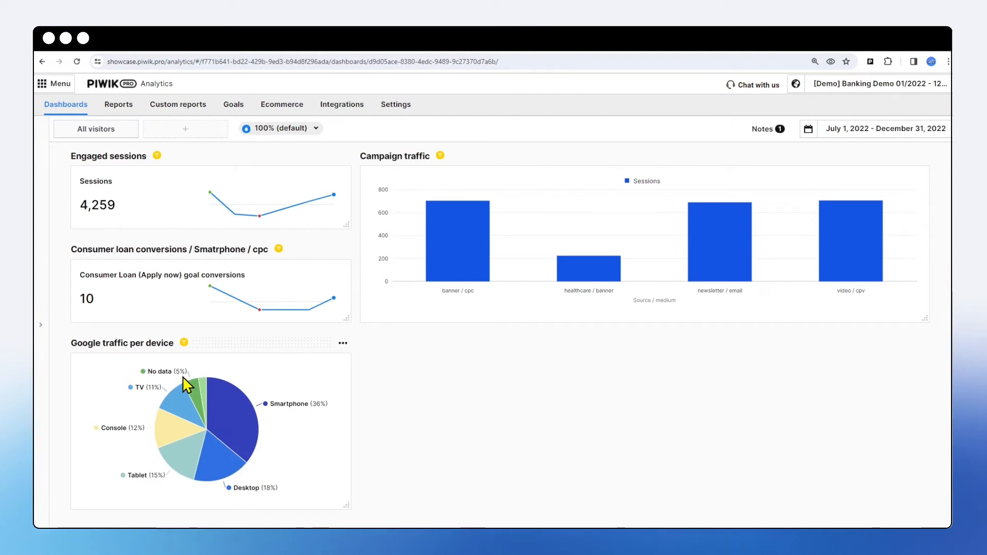
Start a new flat table widget and add the Session entry URL dimension as its first column.
{"action": "scroll", "coordinate": [618, 179], "scroll_direction": "up", "scroll_amount": 5}
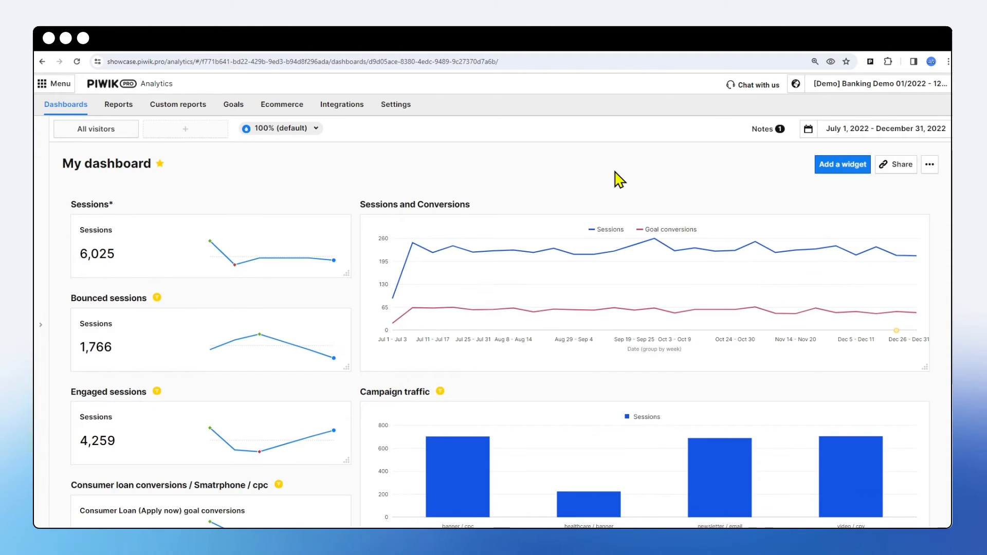
{"action": "left_click", "coordinate": [822, 173]}
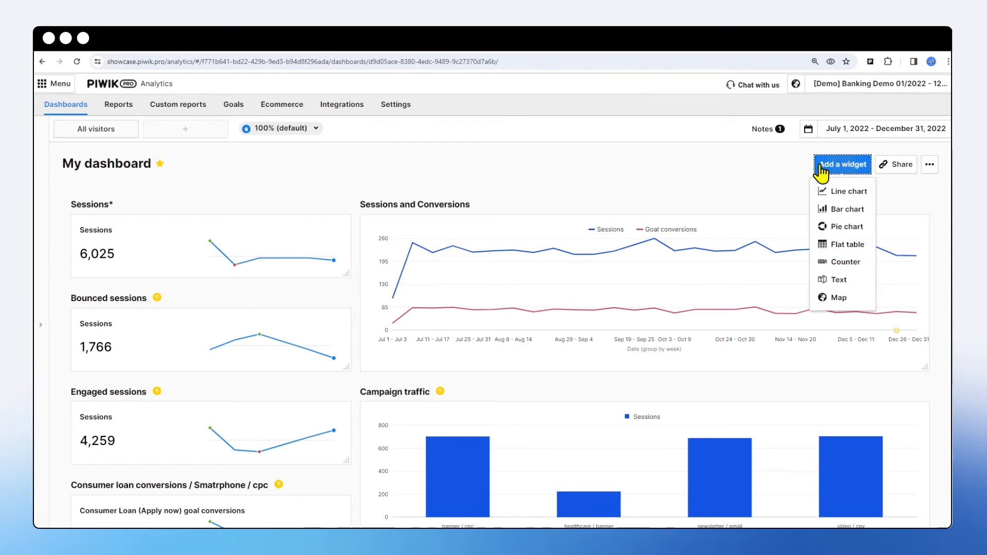
{"action": "left_click", "coordinate": [836, 247]}
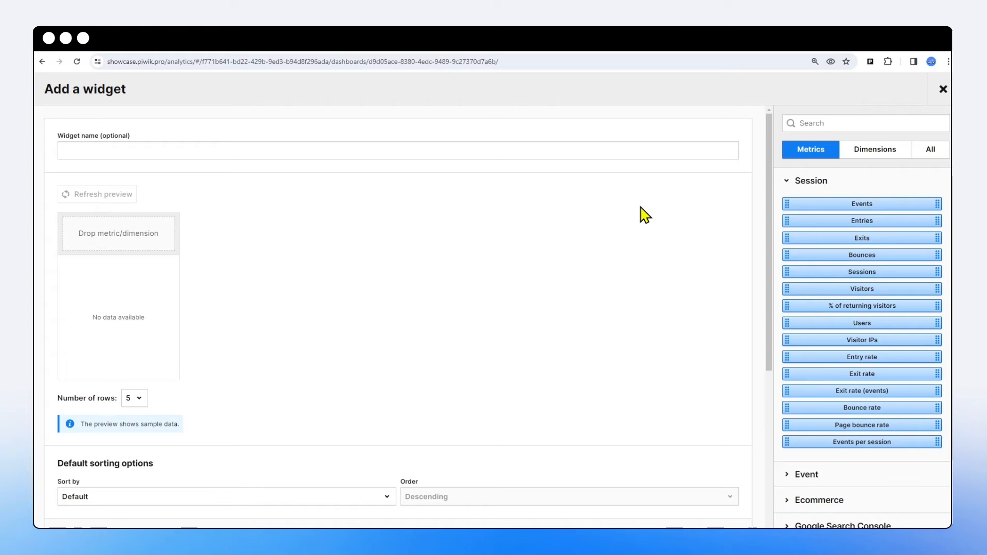
{"action": "left_click", "coordinate": [836, 121]}
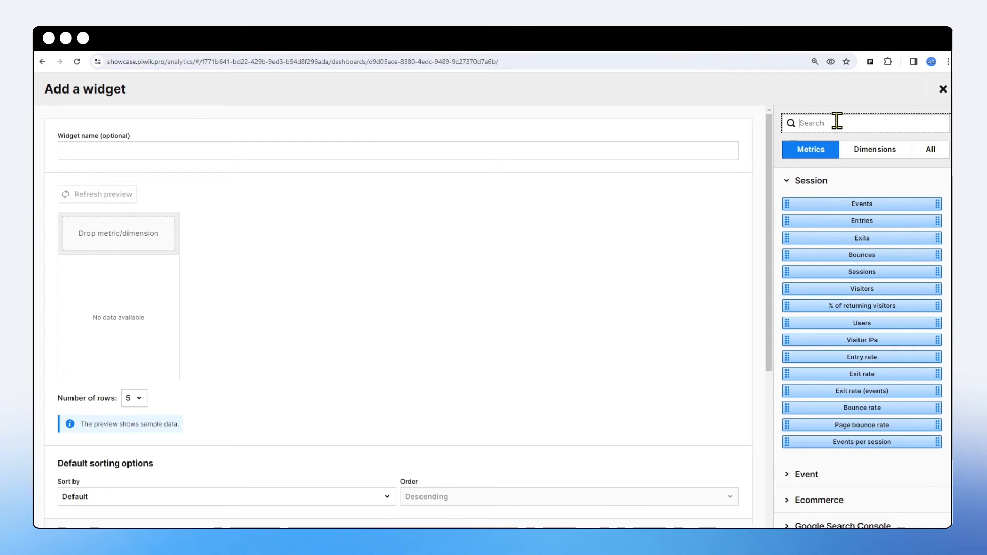
{"action": "type", "text": "entry u"}
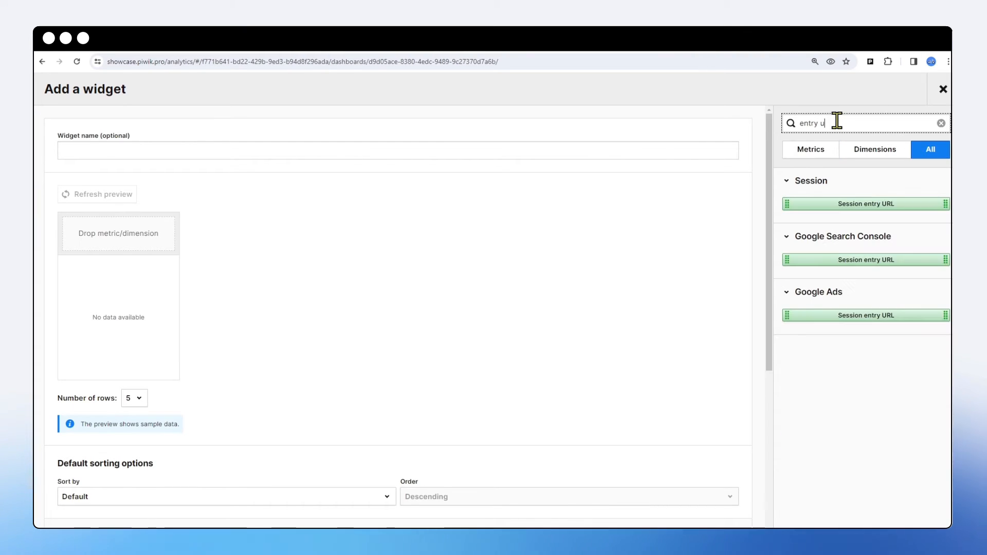
{"action": "left_click_drag", "start_coordinate": [859, 208], "coordinate": [134, 236]}
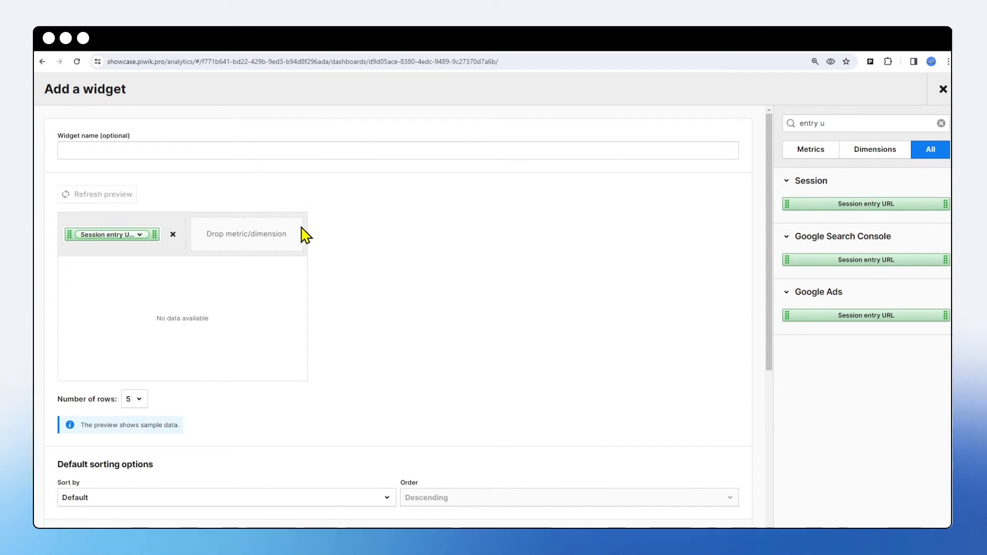
Add the Entries and Bounce rate metrics as the next columns of the flat table.
{"action": "left_click", "coordinate": [830, 124]}
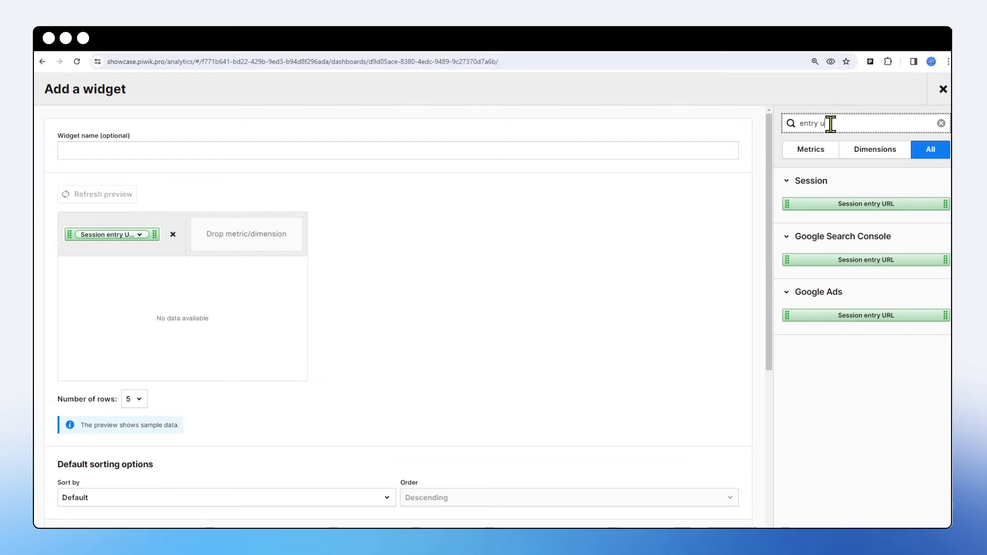
{"action": "key", "text": "BackSpace"}
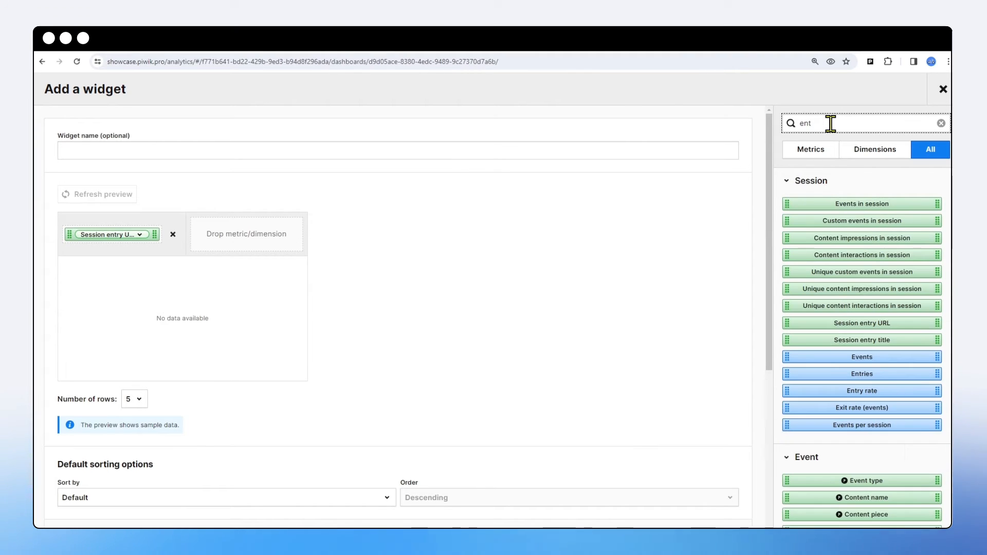
{"action": "left_click_drag", "start_coordinate": [869, 373], "coordinate": [253, 251]}
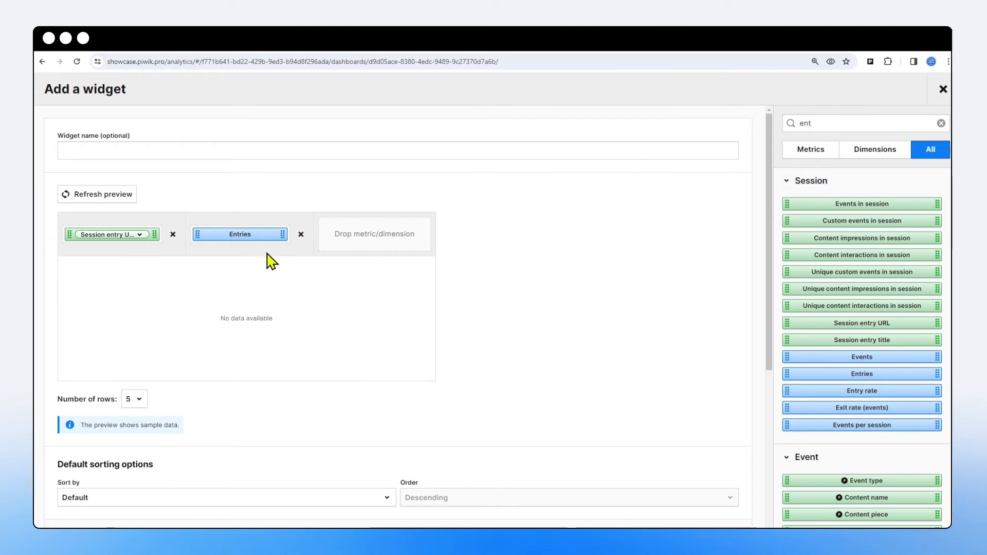
{"action": "double_click", "coordinate": [829, 120]}
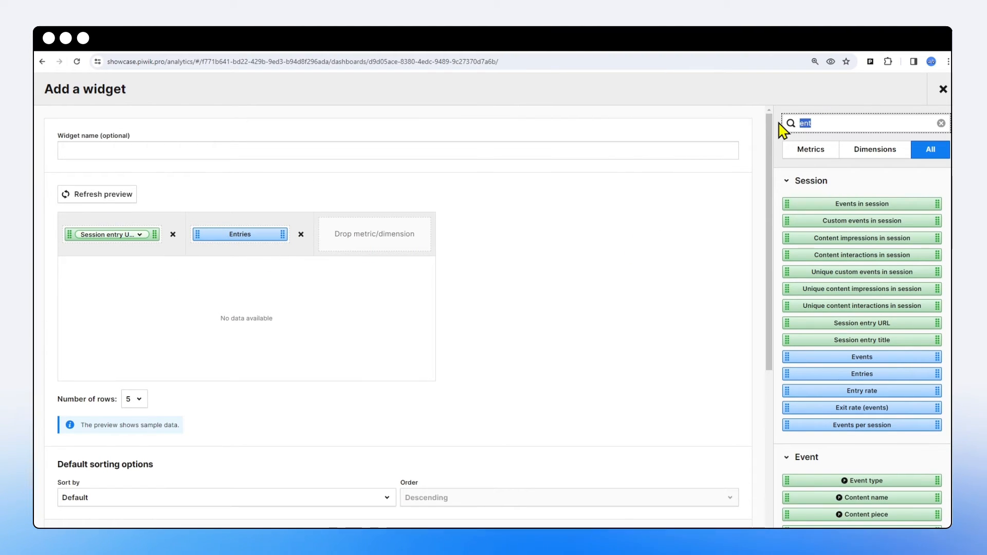
{"action": "type", "text": "boun"}
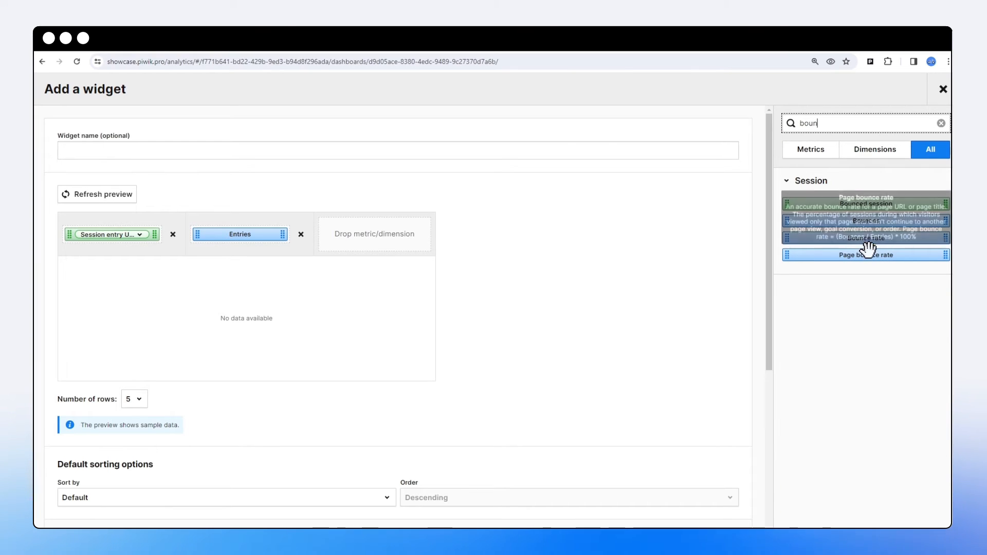
{"action": "left_click_drag", "start_coordinate": [871, 237], "coordinate": [400, 235]}
Add the Goal conversions metric as the table's last column and refresh the preview.
{"action": "double_click", "coordinate": [835, 123]}
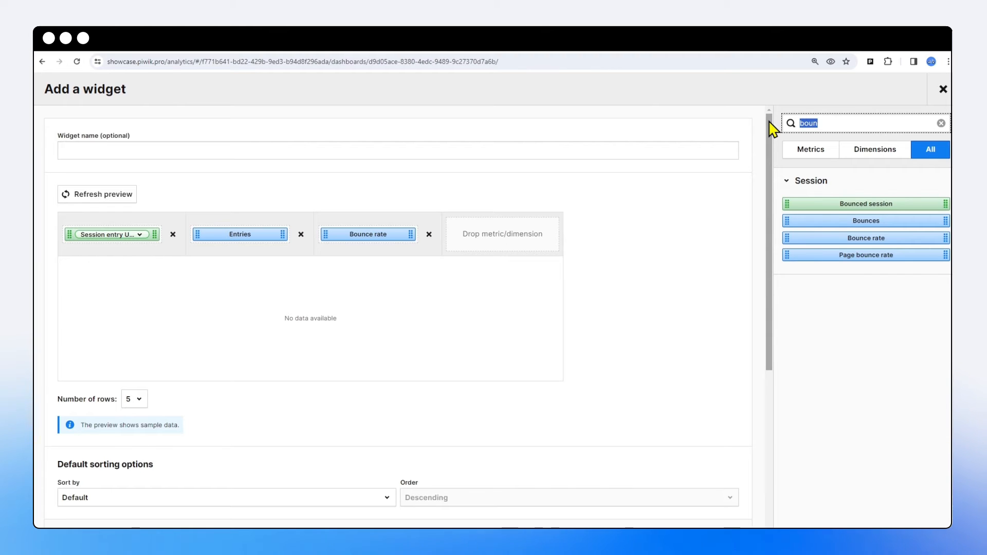
{"action": "type", "text": "conve"}
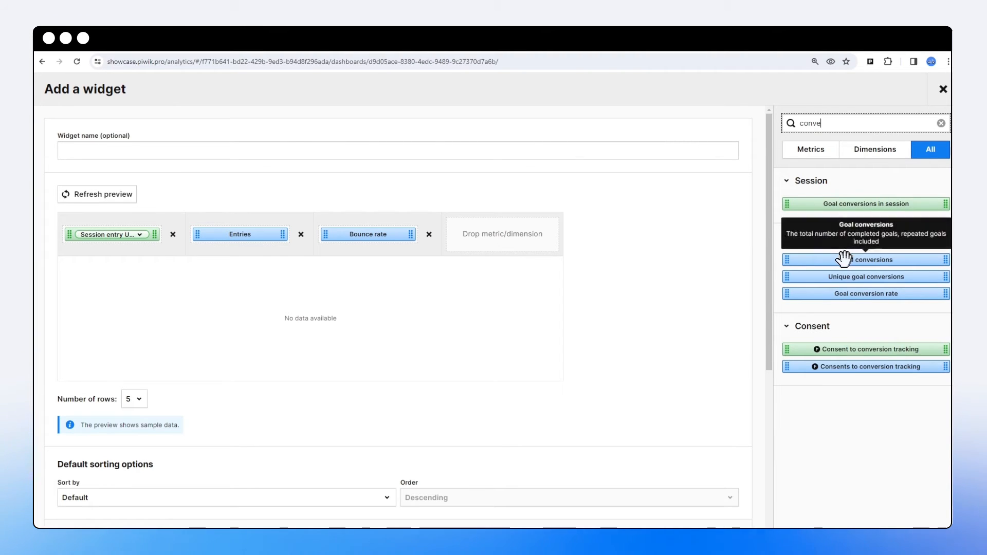
{"action": "left_click_drag", "start_coordinate": [786, 258], "coordinate": [514, 236]}
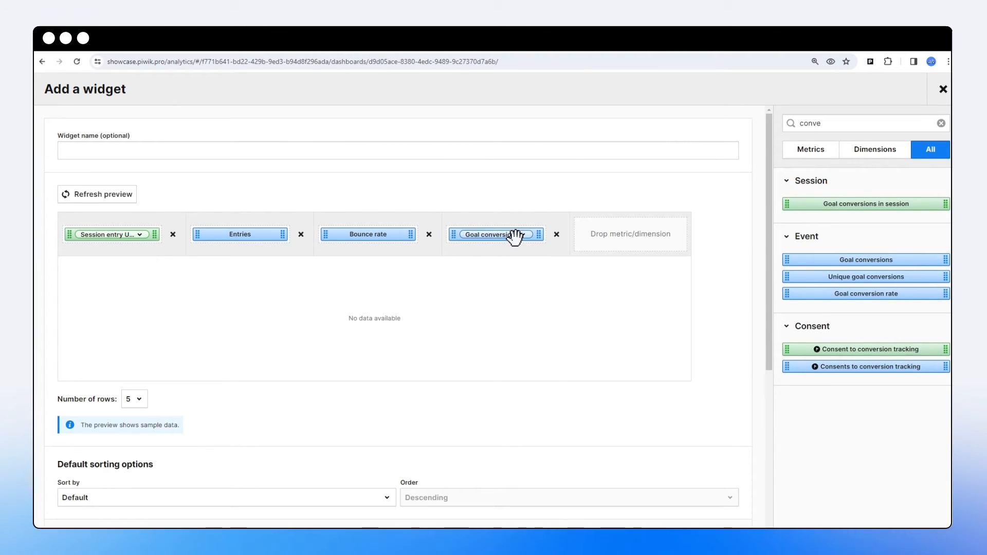
{"action": "left_click", "coordinate": [120, 195]}
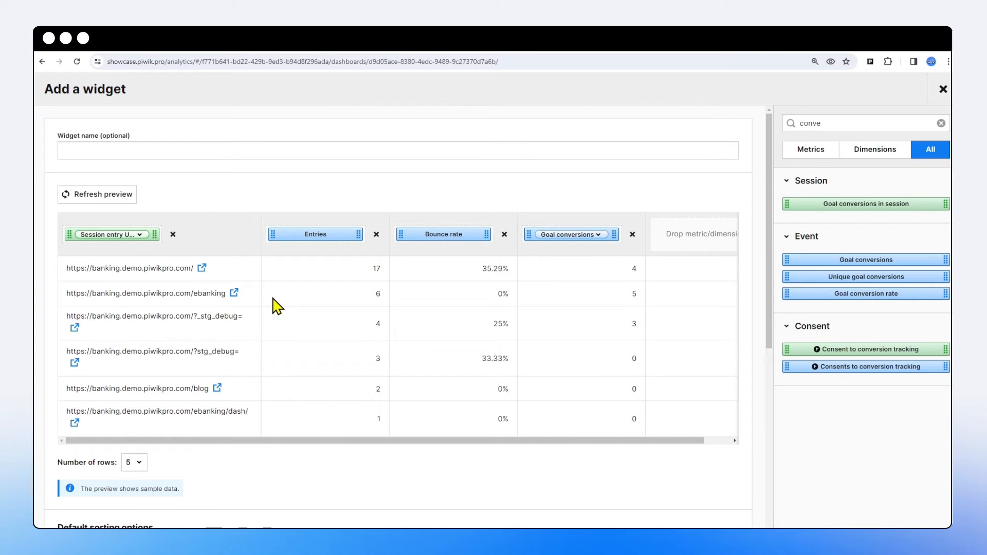
Examine the choices for the table's number of rows and review the preview, keeping 5 rows.
{"action": "scroll", "coordinate": [279, 306], "scroll_direction": "down", "scroll_amount": 2}
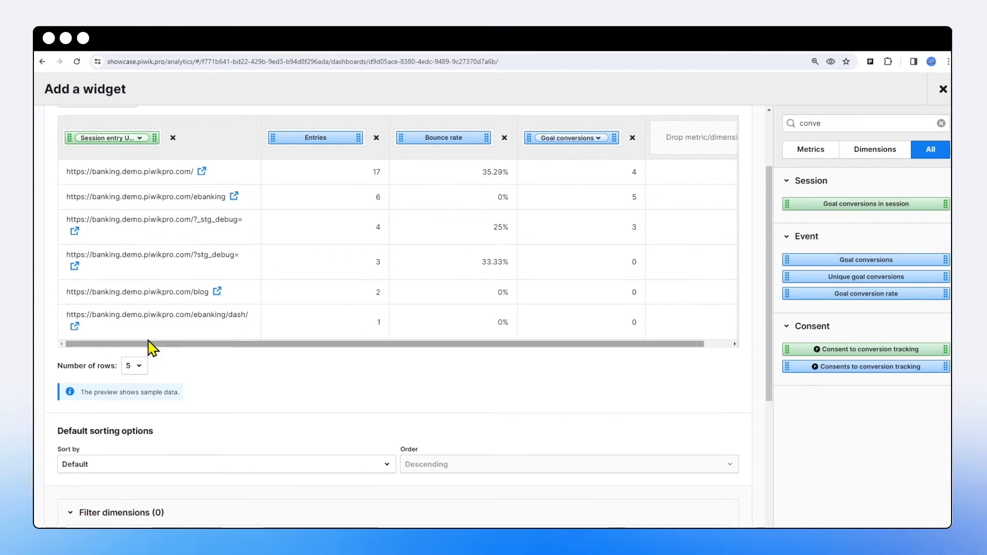
{"action": "left_click", "coordinate": [136, 368]}
{"action": "left_click", "coordinate": [182, 380]}
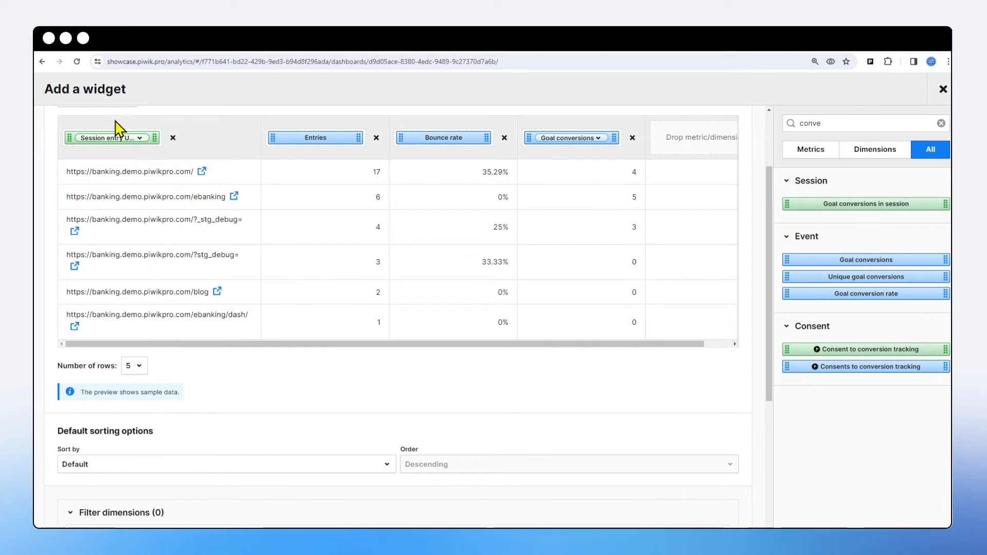
{"action": "left_click", "coordinate": [133, 366]}
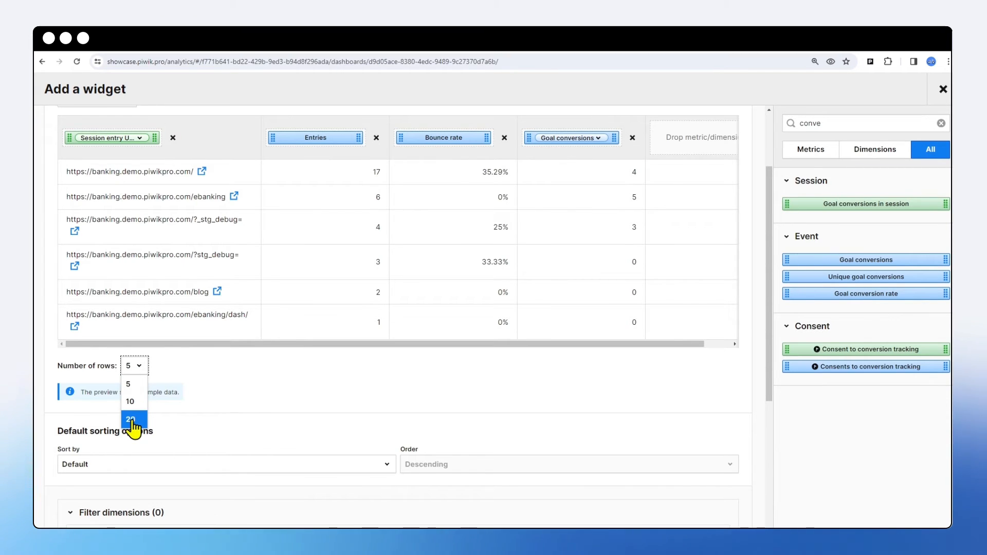
{"action": "left_click", "coordinate": [210, 386]}
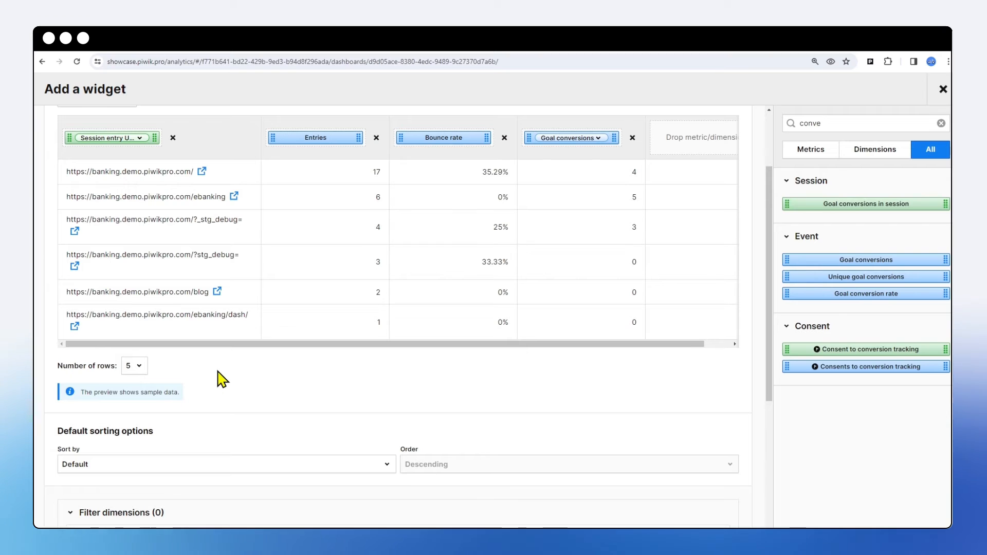
{"action": "left_click", "coordinate": [137, 366]}
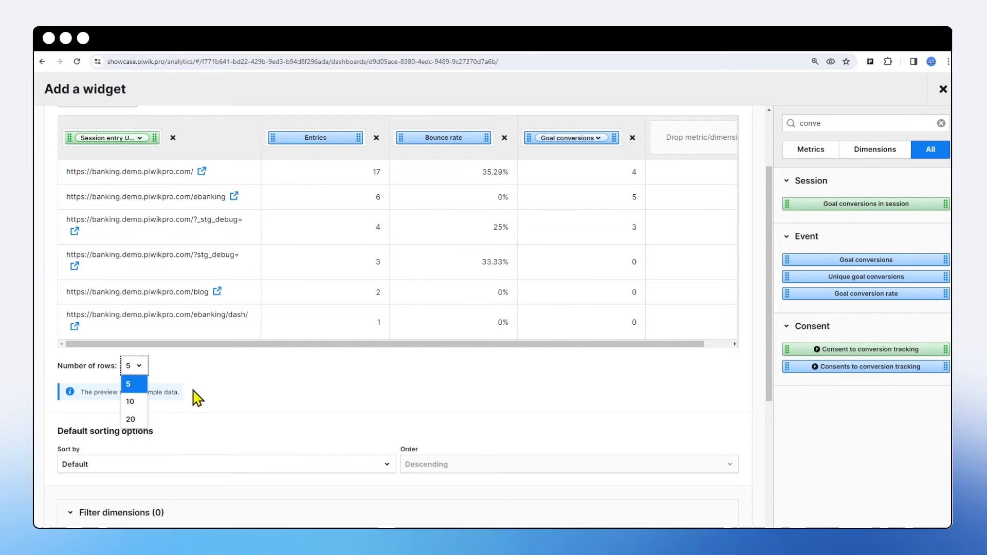
{"action": "left_click", "coordinate": [206, 377]}
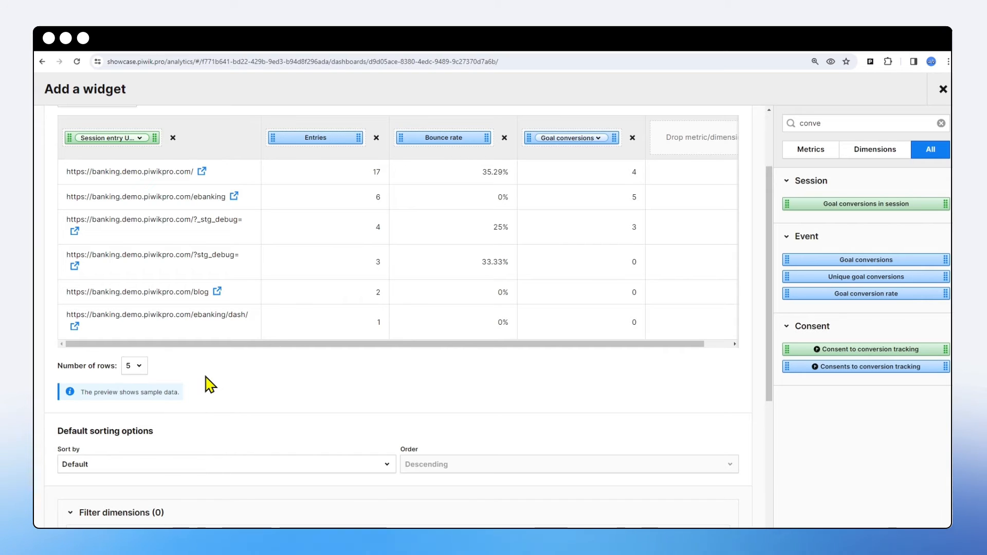
{"action": "scroll", "coordinate": [242, 370], "scroll_direction": "down", "scroll_amount": 3}
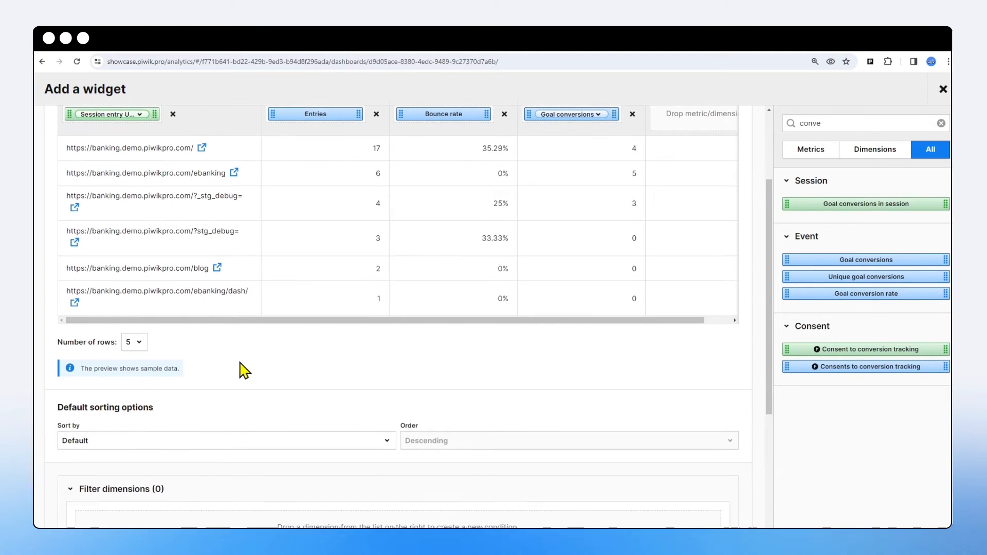
{"action": "scroll", "coordinate": [169, 308], "scroll_direction": "up", "scroll_amount": 4}
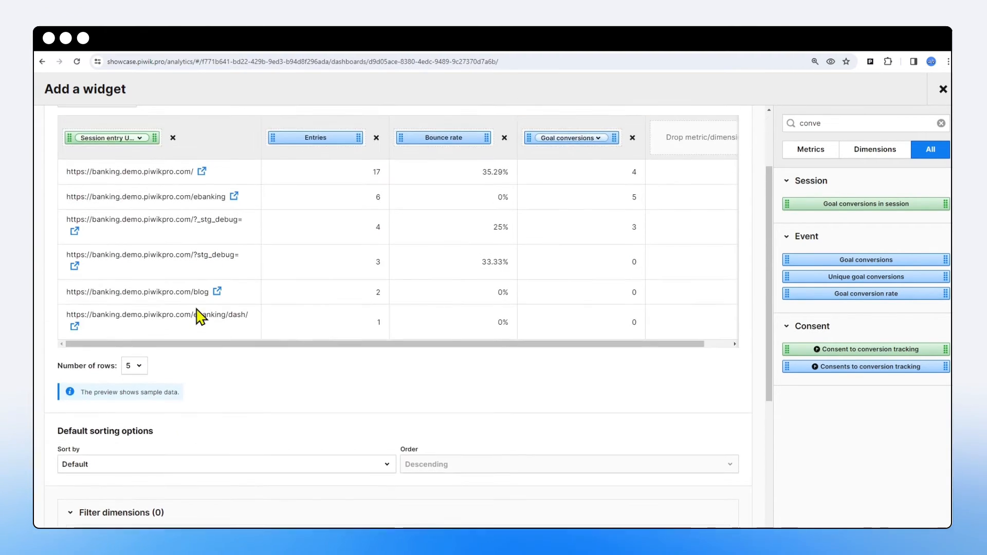
{"action": "scroll", "coordinate": [205, 316], "scroll_direction": "down", "scroll_amount": 2}
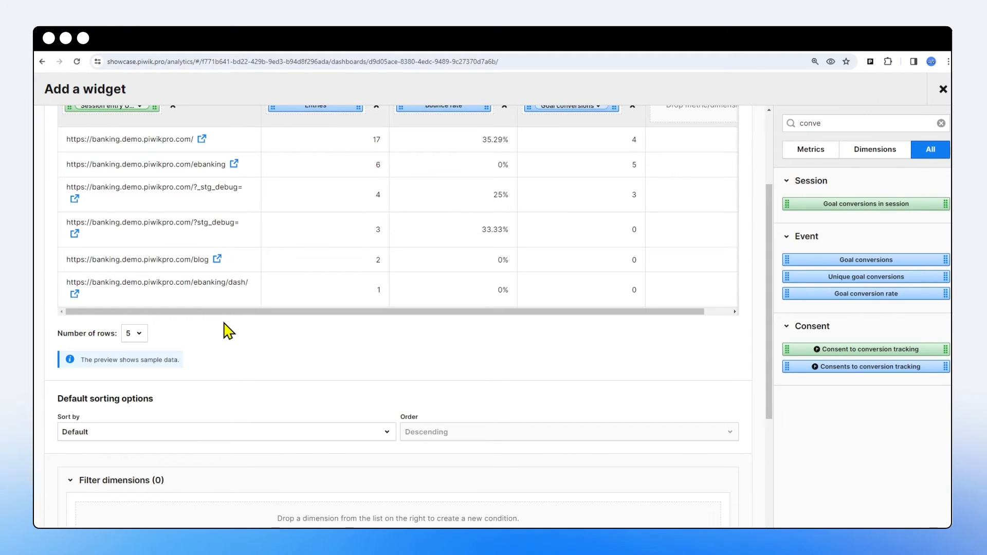
{"action": "scroll", "coordinate": [229, 331], "scroll_direction": "up", "scroll_amount": 2}
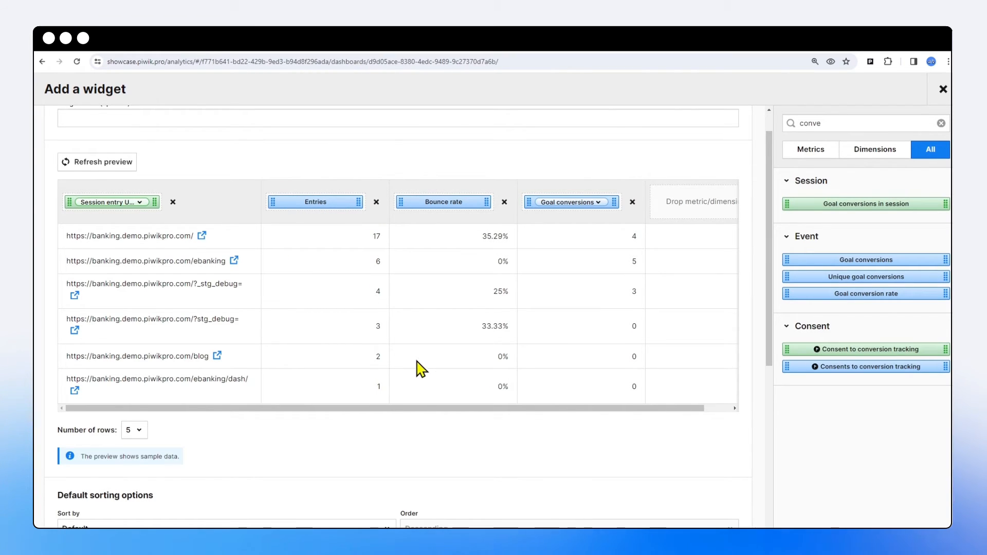
Try Entries as the table's default sort field, look at the order options, and restore Default sorting.
{"action": "scroll", "coordinate": [220, 411], "scroll_direction": "down", "scroll_amount": 3}
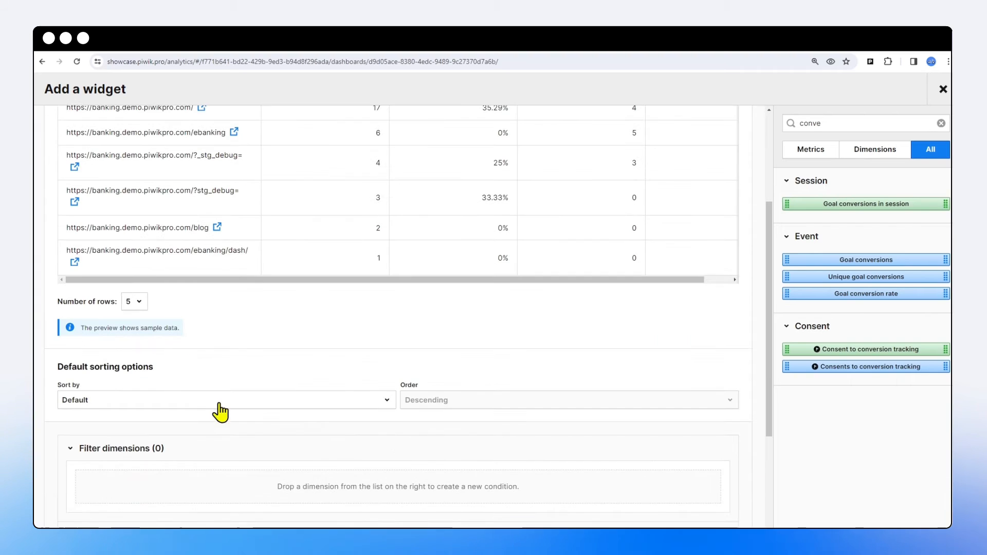
{"action": "left_click", "coordinate": [199, 402]}
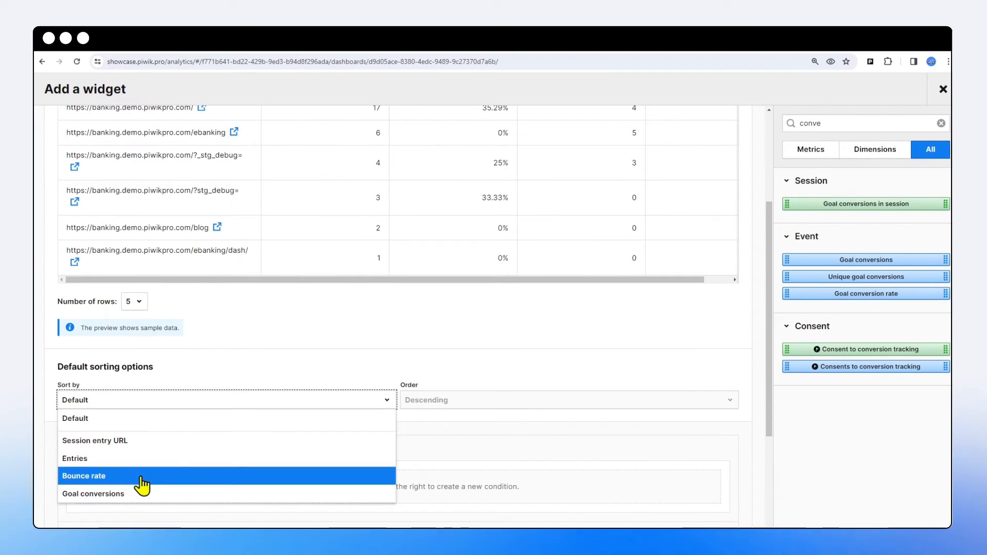
{"action": "left_click", "coordinate": [331, 458]}
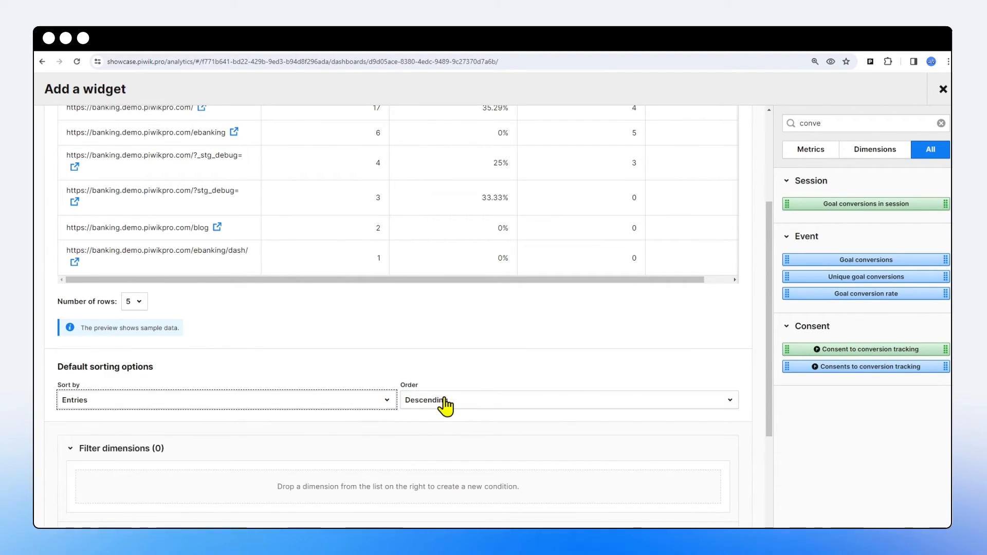
{"action": "left_click", "coordinate": [444, 401]}
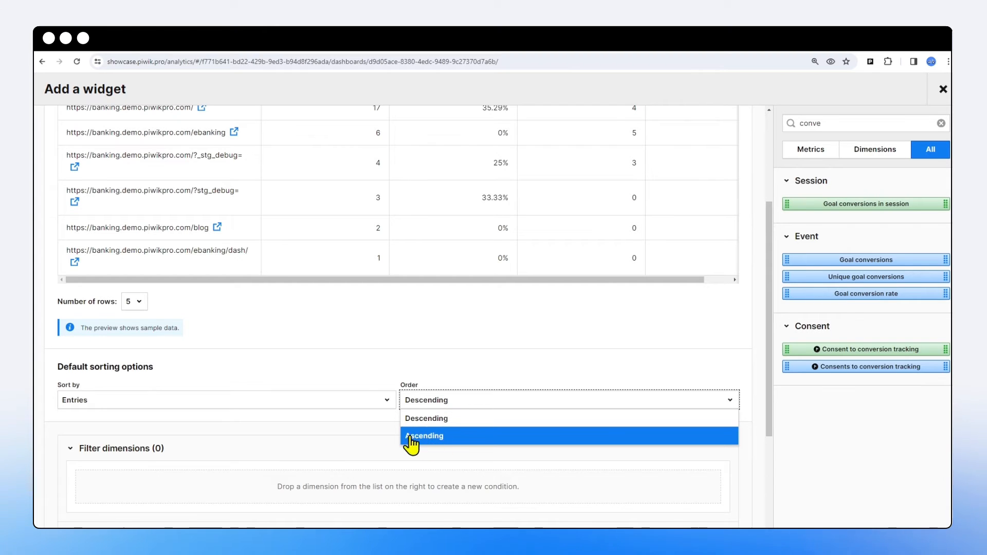
{"action": "left_click", "coordinate": [255, 406]}
{"action": "left_click", "coordinate": [247, 404]}
{"action": "key", "text": "Return"}
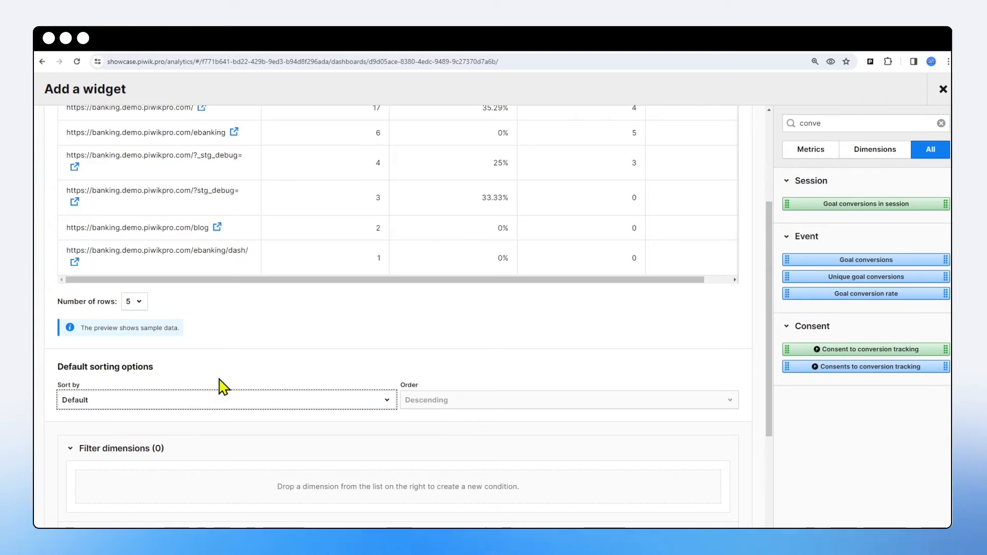
Add a dimension filter to the flat table so that Session entry URL contains "blog/".
{"action": "scroll", "coordinate": [309, 393], "scroll_direction": "up", "scroll_amount": 2}
{"action": "scroll", "coordinate": [313, 422], "scroll_direction": "up", "scroll_amount": 1}
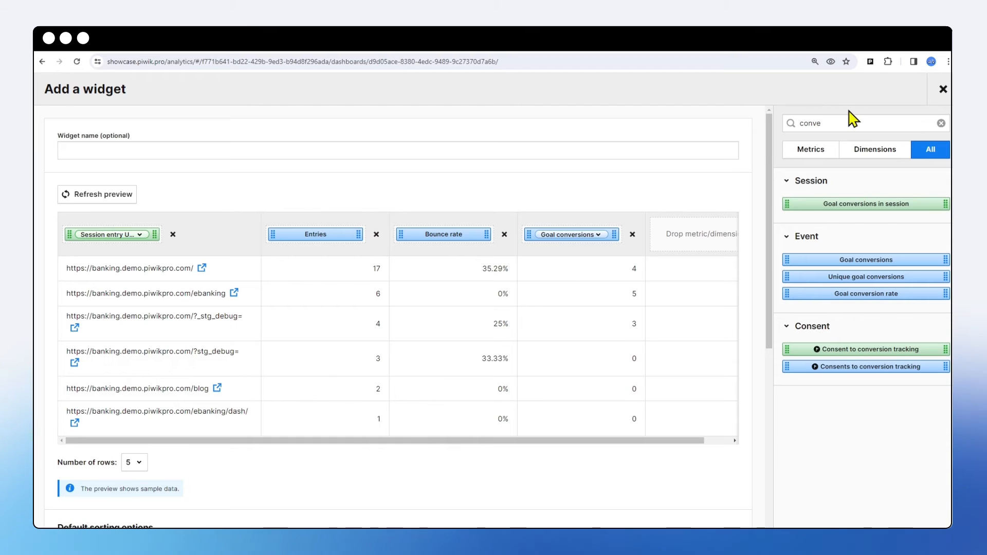
{"action": "double_click", "coordinate": [832, 124]}
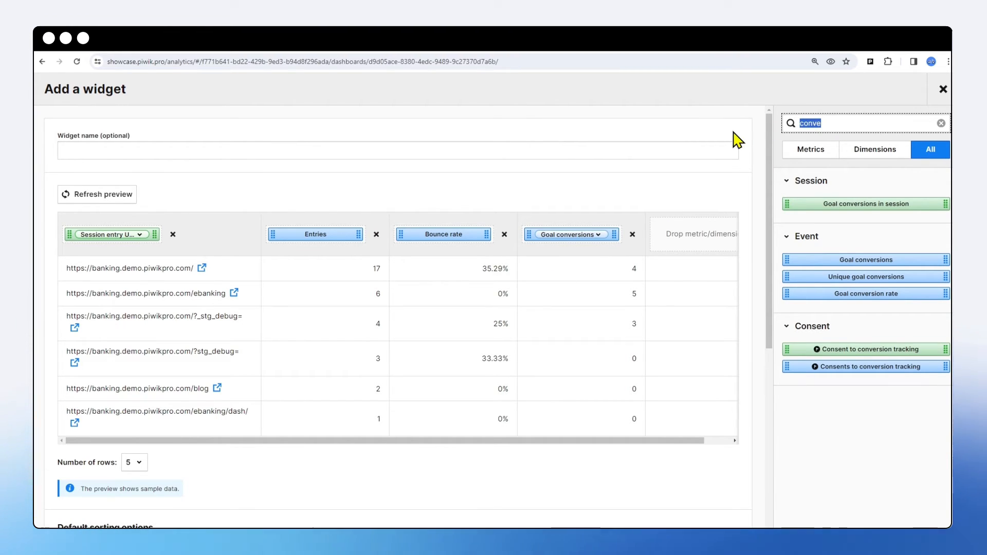
{"action": "type", "text": "entry"}
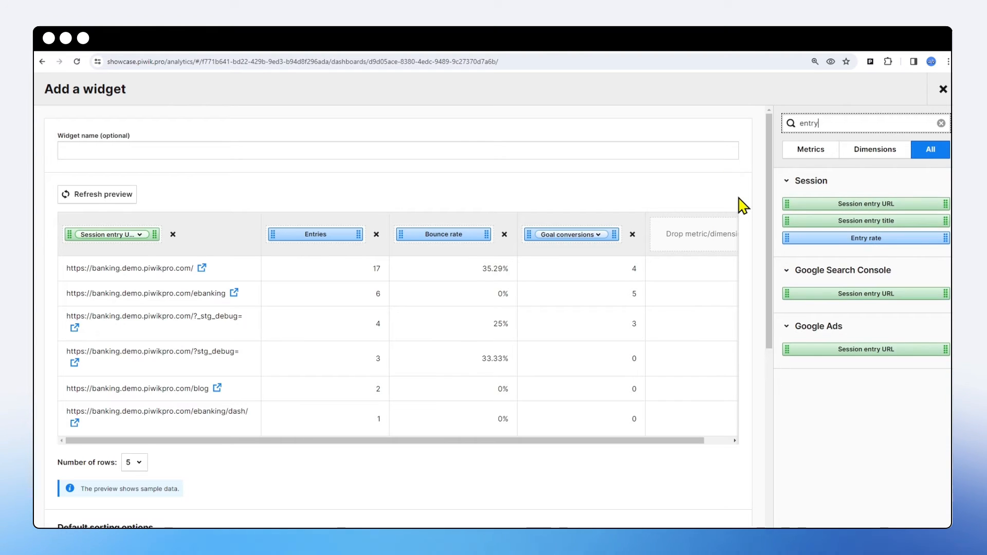
{"action": "scroll", "coordinate": [687, 249], "scroll_direction": "down", "scroll_amount": 5}
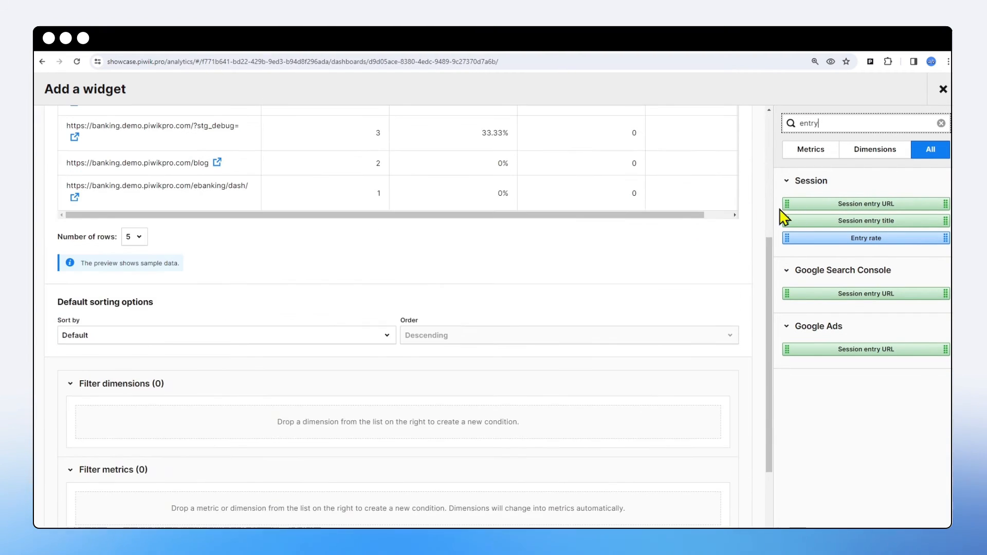
{"action": "left_click_drag", "start_coordinate": [825, 203], "coordinate": [294, 419]}
{"action": "left_click", "coordinate": [325, 360]}
{"action": "left_click", "coordinate": [319, 405]}
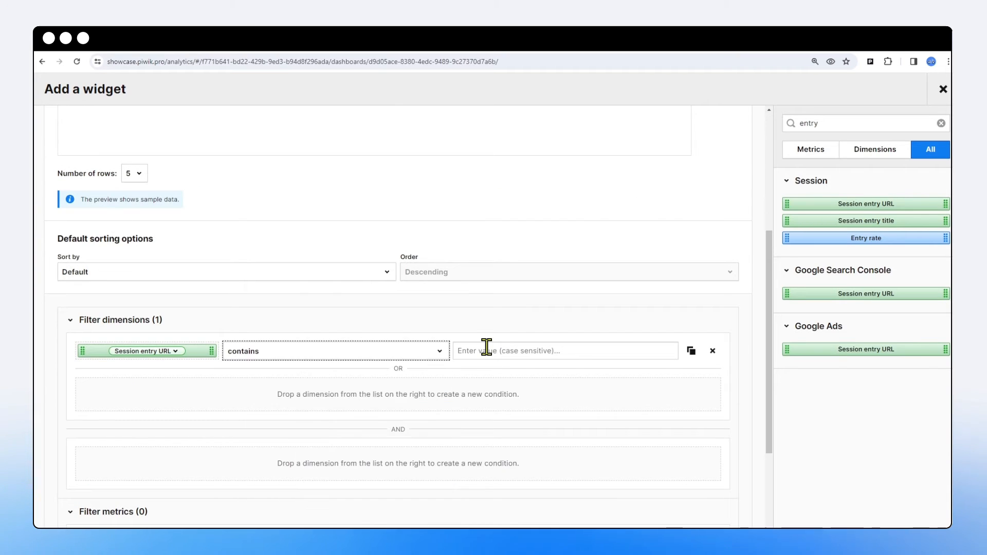
{"action": "left_click", "coordinate": [480, 351]}
{"action": "type", "text": "blog/"}
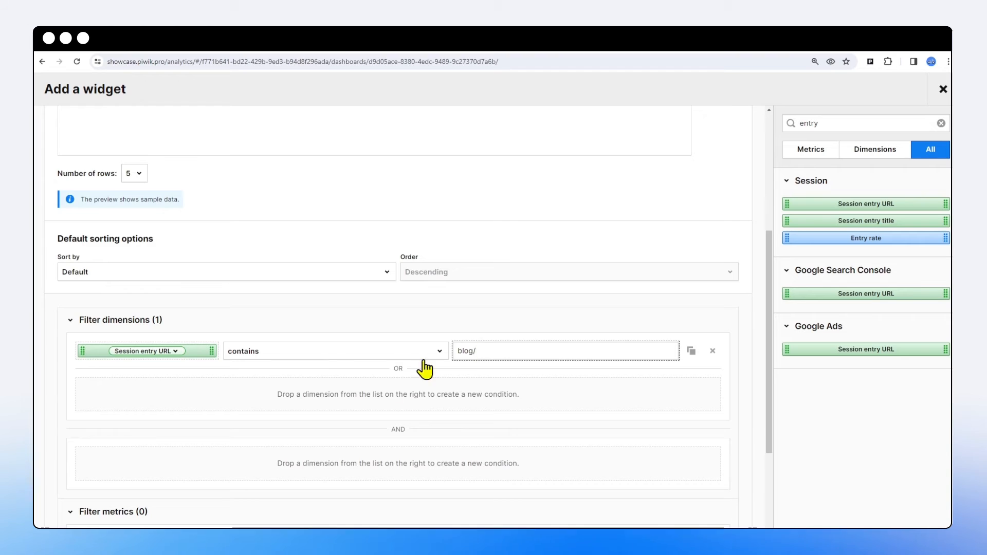
Name the flat table widget "Blog post performance" and save it to the dashboard.
{"action": "scroll", "coordinate": [322, 351], "scroll_direction": "up", "scroll_amount": 4}
{"action": "scroll", "coordinate": [318, 349], "scroll_direction": "up", "scroll_amount": 2}
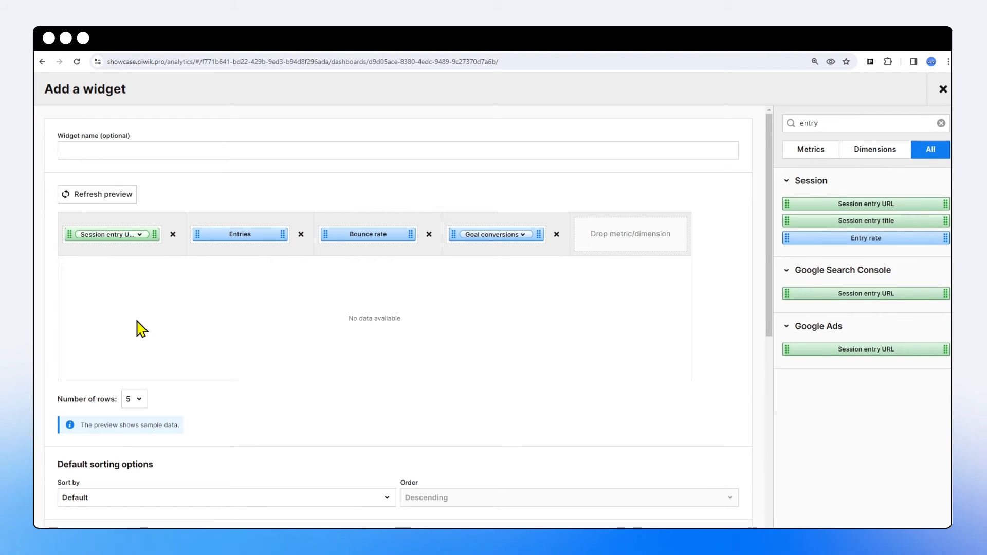
{"action": "left_click", "coordinate": [130, 154]}
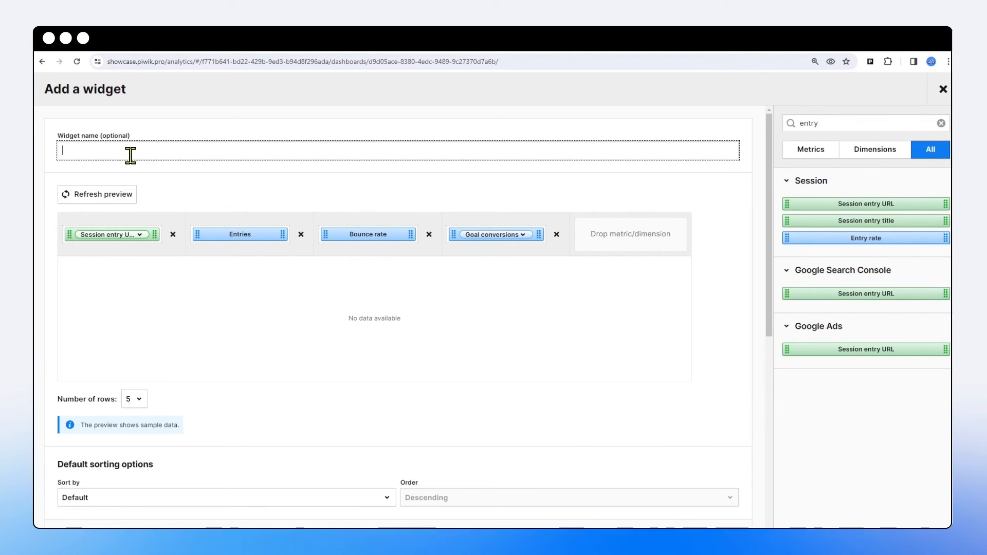
{"action": "type", "text": "Blog p"}
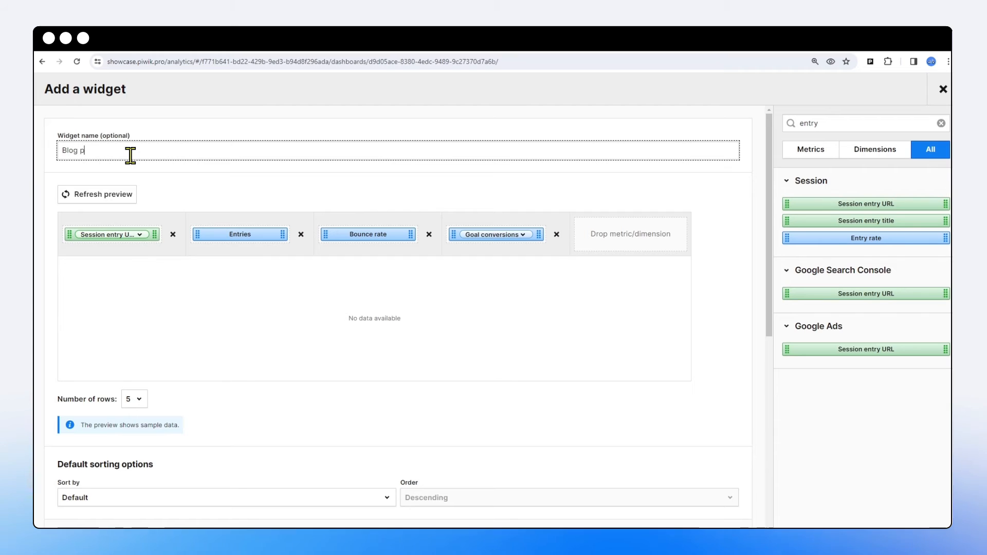
{"action": "type", "text": "ost performance"}
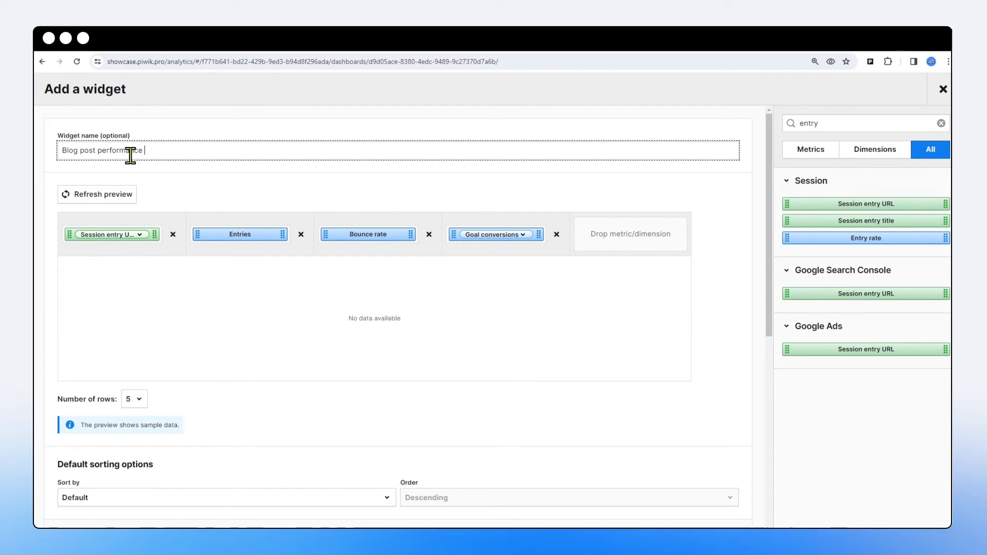
{"action": "scroll", "coordinate": [150, 466], "scroll_direction": "down", "scroll_amount": 7}
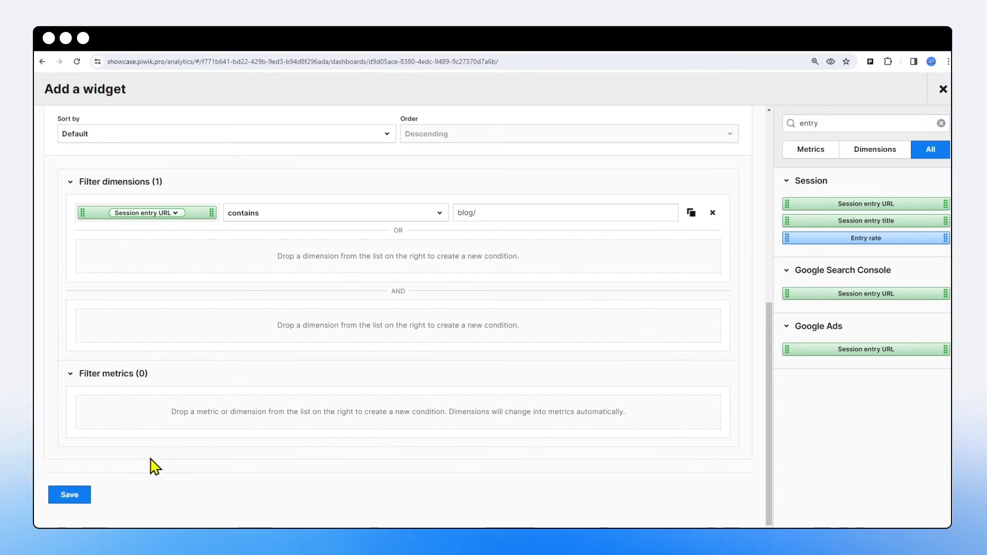
{"action": "left_click", "coordinate": [74, 494]}
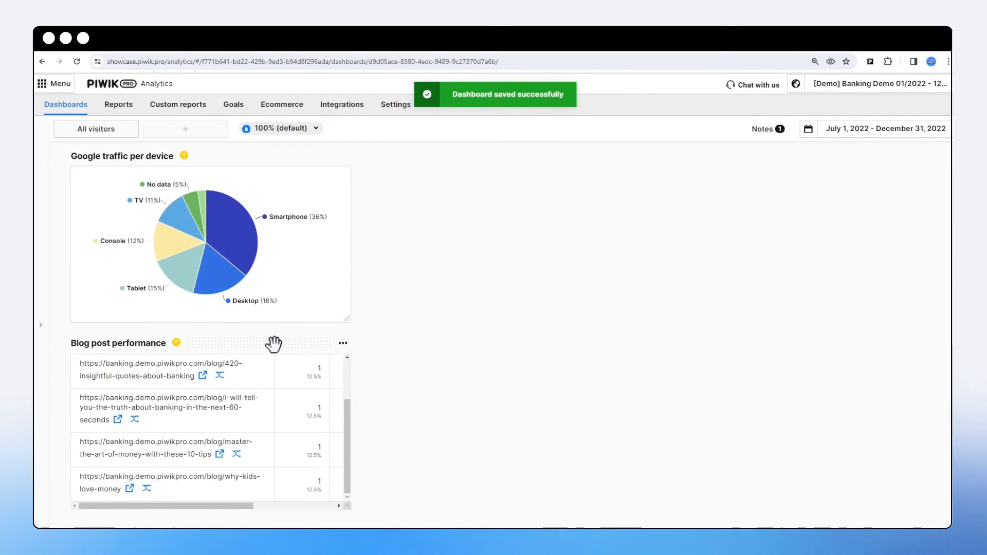
Place the Blog post performance table beside the Google traffic per device chart, widened to match Campaign traffic, and review its blog URLs.
{"action": "left_click_drag", "start_coordinate": [273, 341], "coordinate": [551, 334]}
{"action": "left_click_drag", "start_coordinate": [780, 513], "coordinate": [932, 489]}
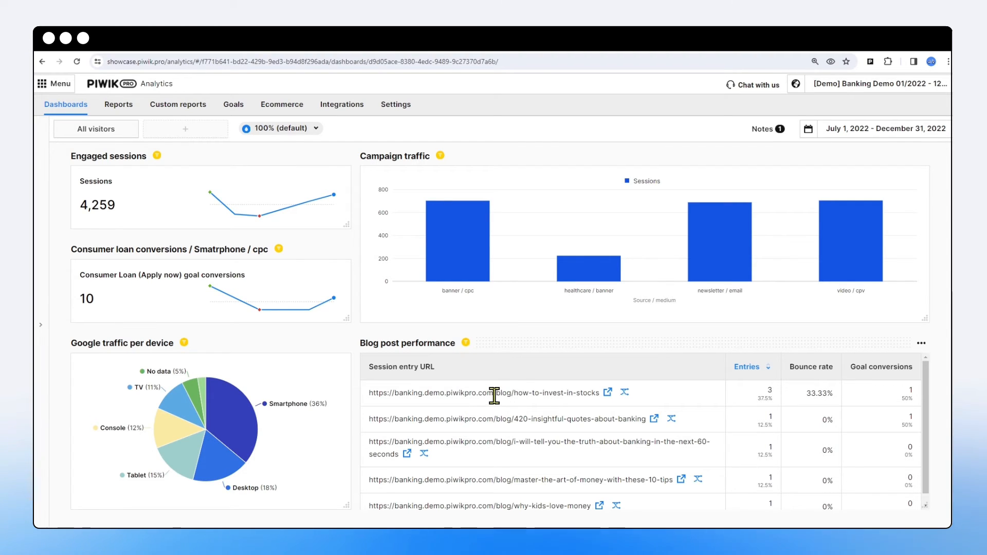
{"action": "left_click_drag", "start_coordinate": [494, 393], "coordinate": [552, 394]}
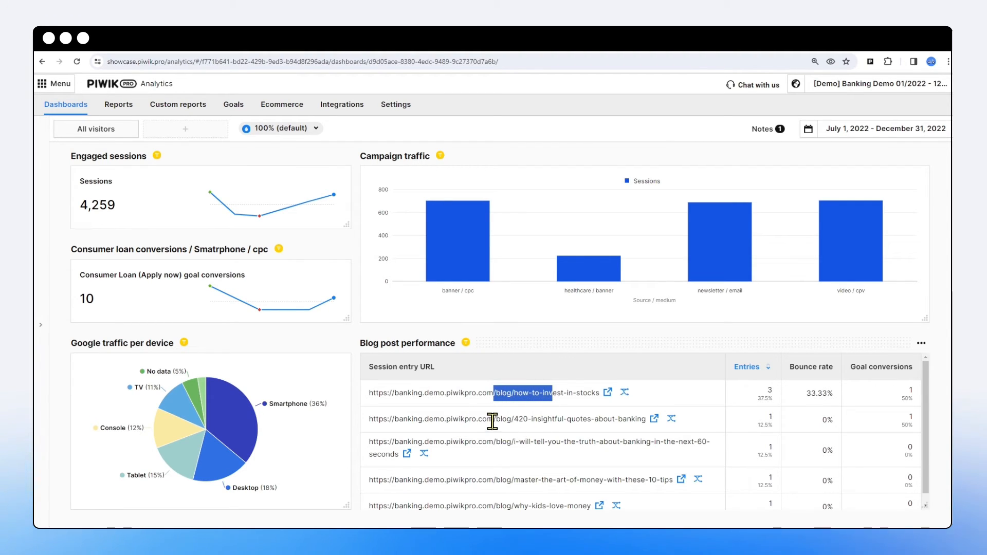
{"action": "left_click_drag", "start_coordinate": [492, 422], "coordinate": [515, 419]}
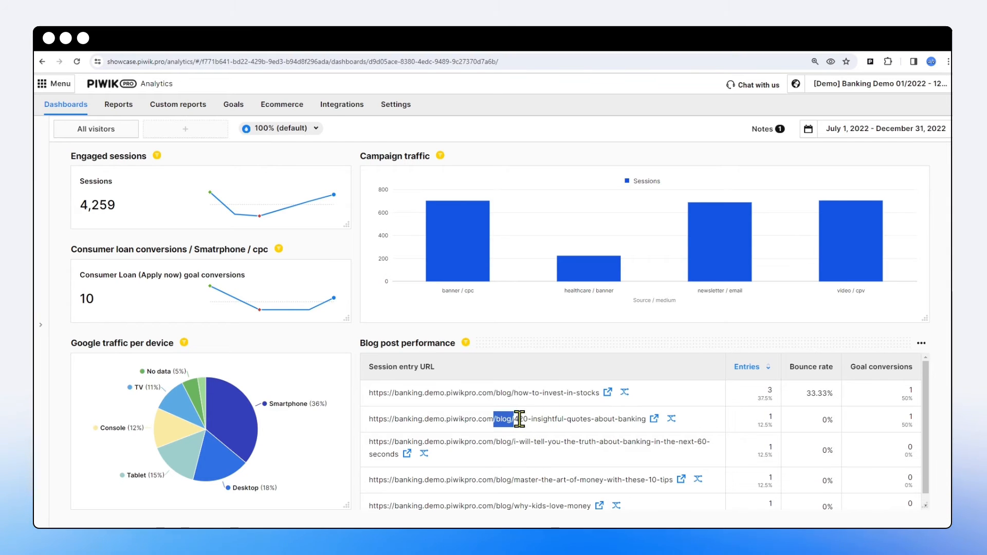
Start a new map widget with the Country dimension and plot the Visitors metric on it.
{"action": "scroll", "coordinate": [547, 184], "scroll_direction": "up", "scroll_amount": 5}
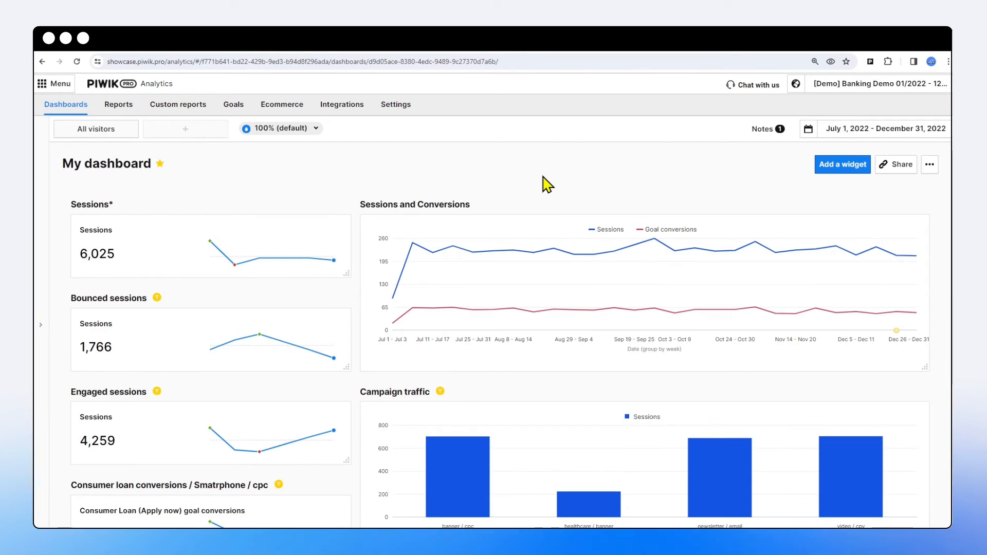
{"action": "left_click", "coordinate": [842, 165]}
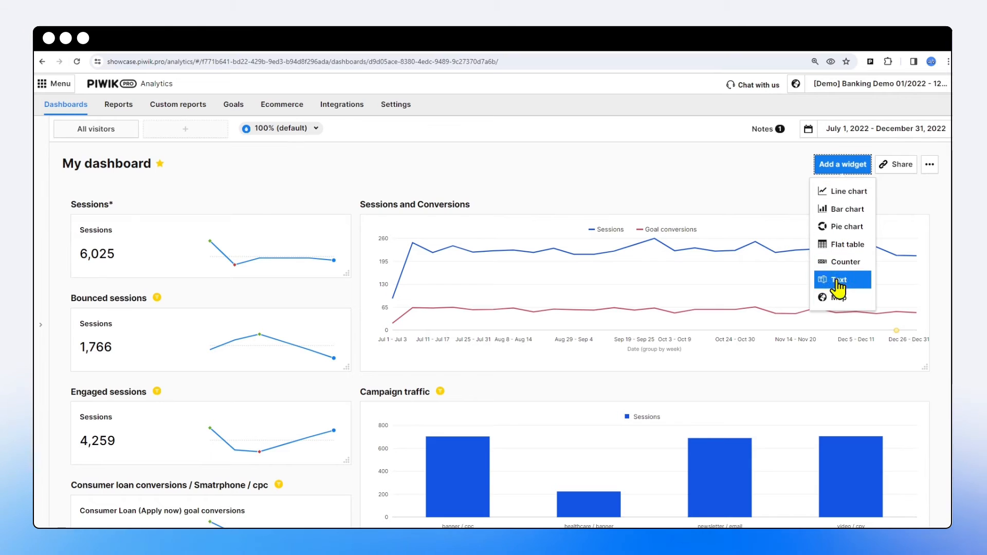
{"action": "left_click", "coordinate": [836, 300]}
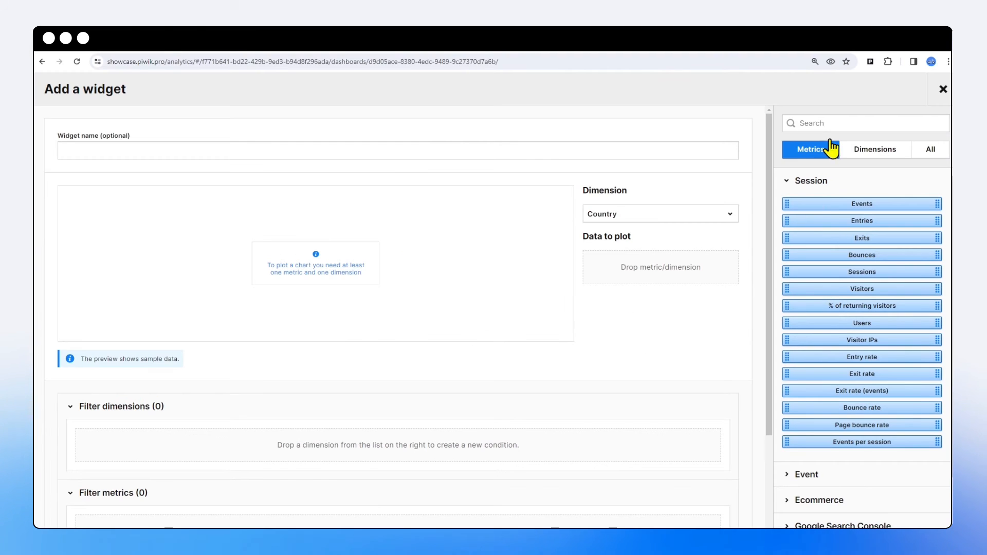
{"action": "left_click", "coordinate": [830, 122]}
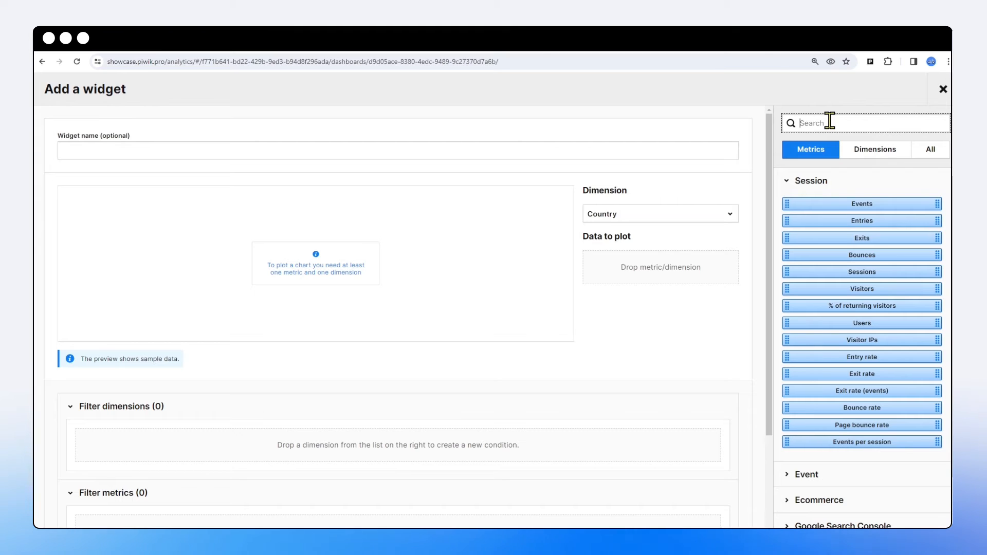
{"action": "type", "text": "visi"}
{"action": "left_click_drag", "start_coordinate": [855, 204], "coordinate": [675, 281]}
Add the Goal conversions metric as the second data series to plot on the map.
{"action": "double_click", "coordinate": [807, 124]}
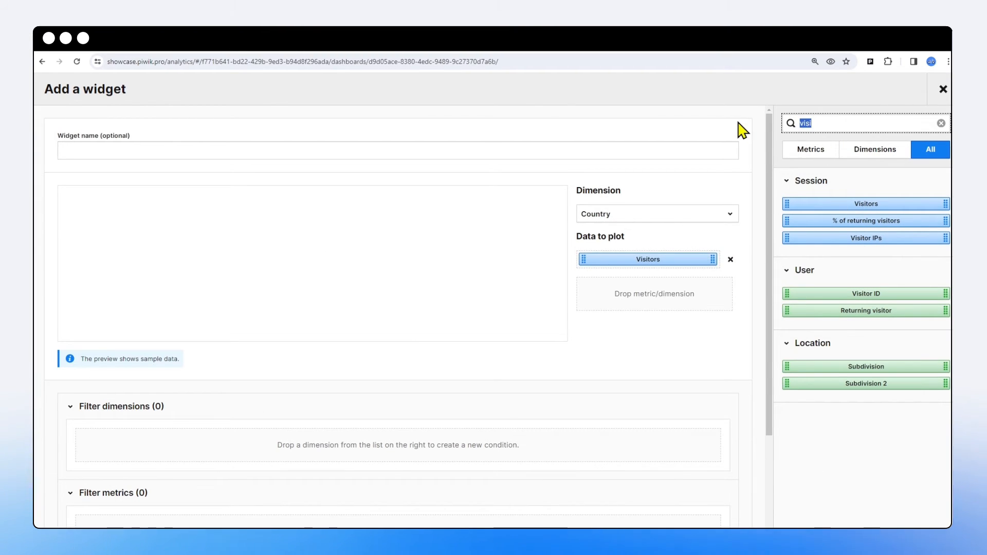
{"action": "type", "text": "convers"}
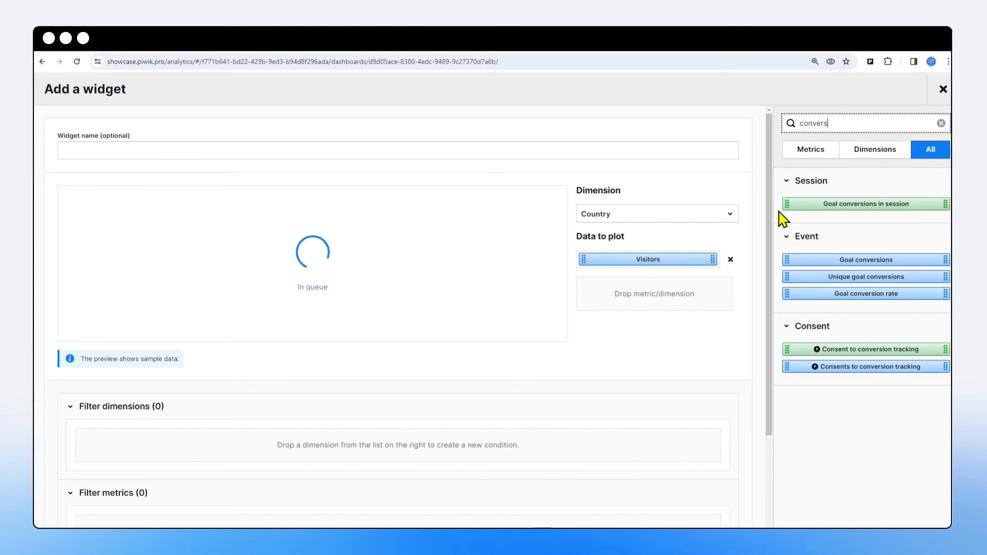
{"action": "left_click_drag", "start_coordinate": [792, 259], "coordinate": [663, 288]}
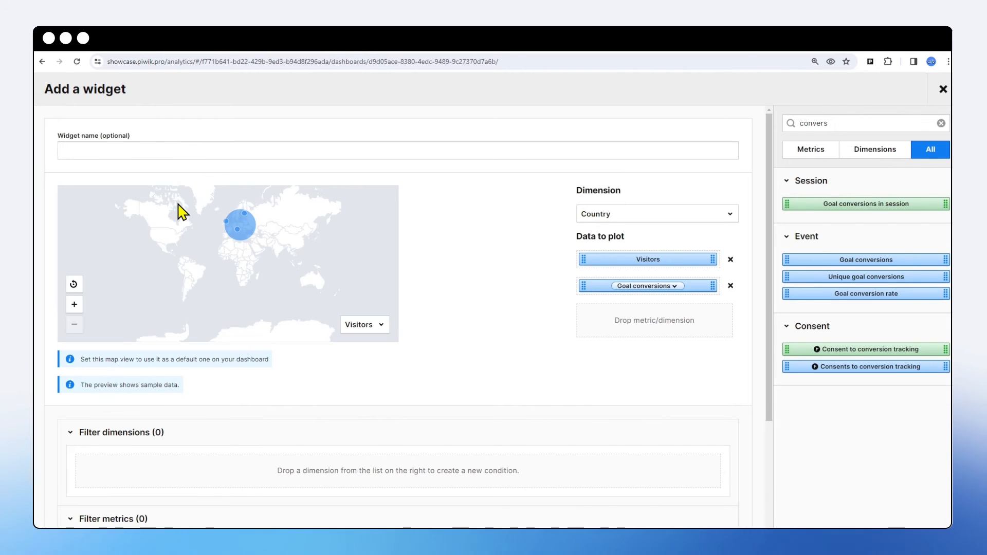
Set the map's default view to a close-up of Europe and save the map widget.
{"action": "left_click", "coordinate": [74, 304]}
{"action": "left_click", "coordinate": [74, 306]}
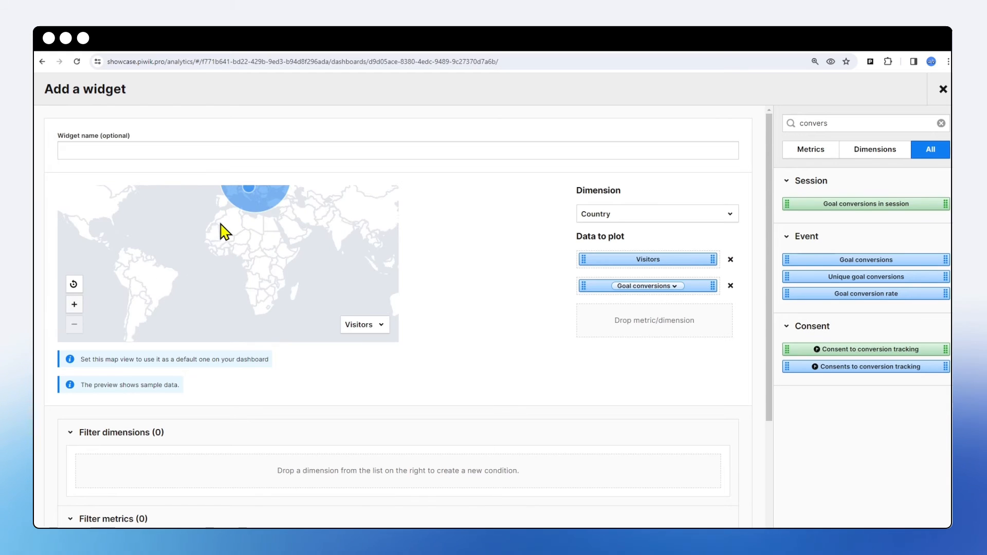
{"action": "left_click_drag", "start_coordinate": [202, 226], "coordinate": [198, 238]}
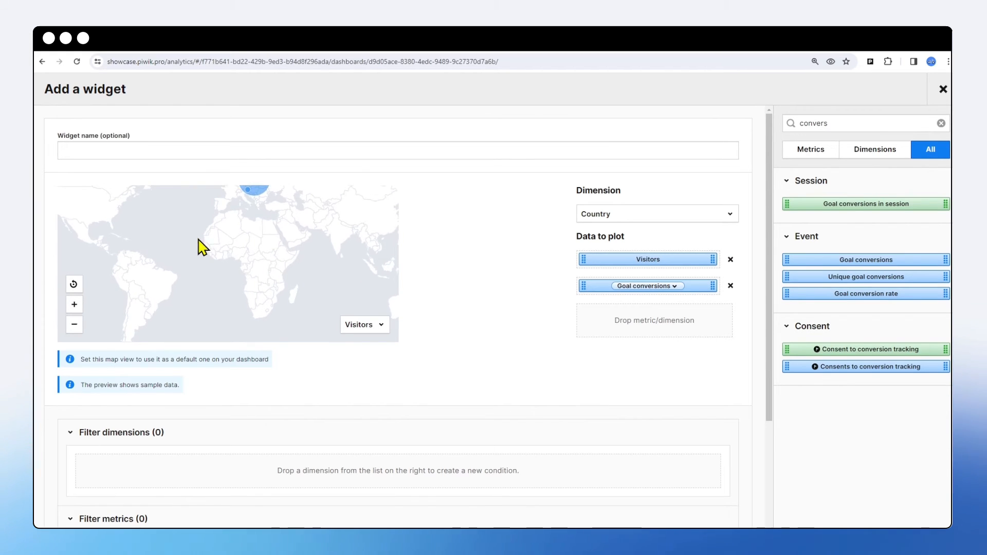
{"action": "left_click_drag", "start_coordinate": [209, 205], "coordinate": [181, 248]}
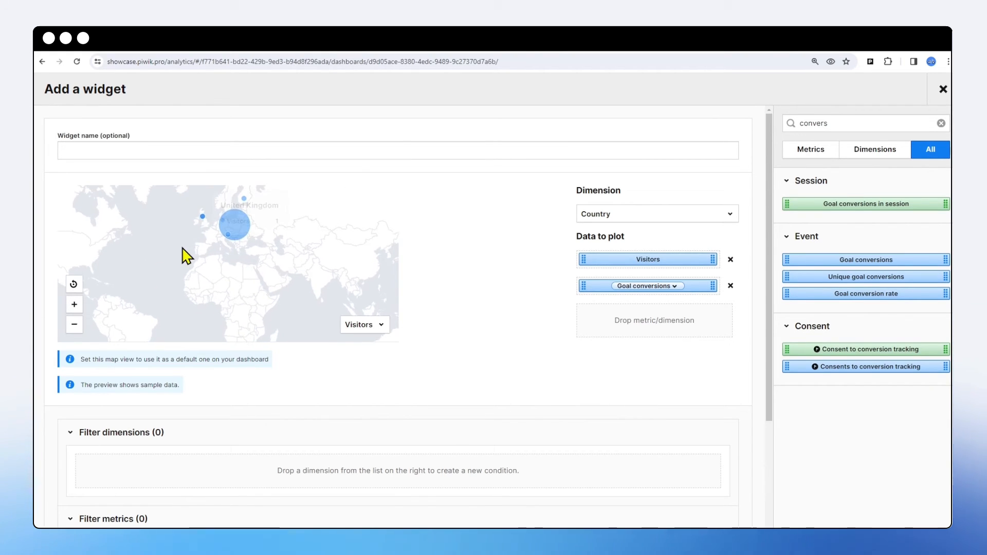
{"action": "left_click", "coordinate": [75, 306]}
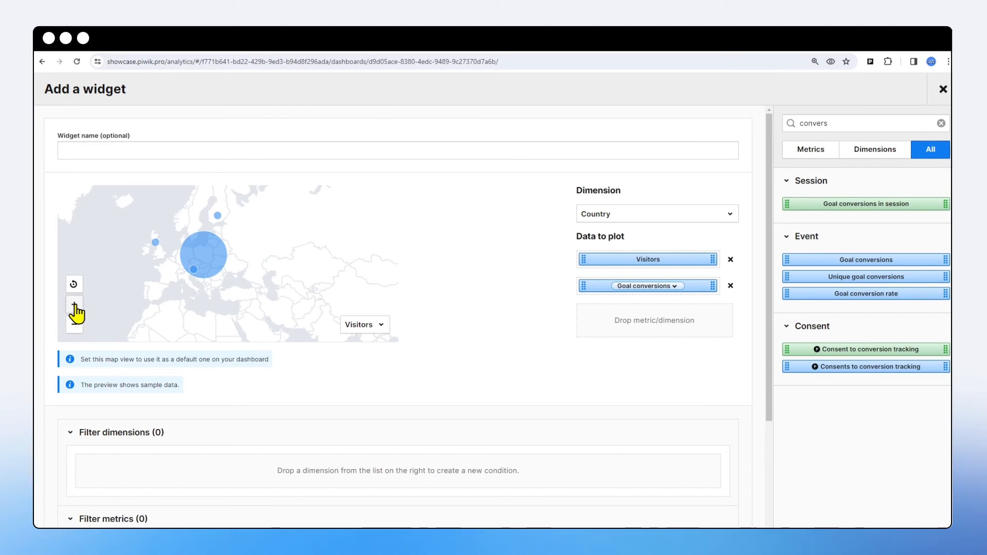
{"action": "left_click_drag", "start_coordinate": [156, 213], "coordinate": [170, 236]}
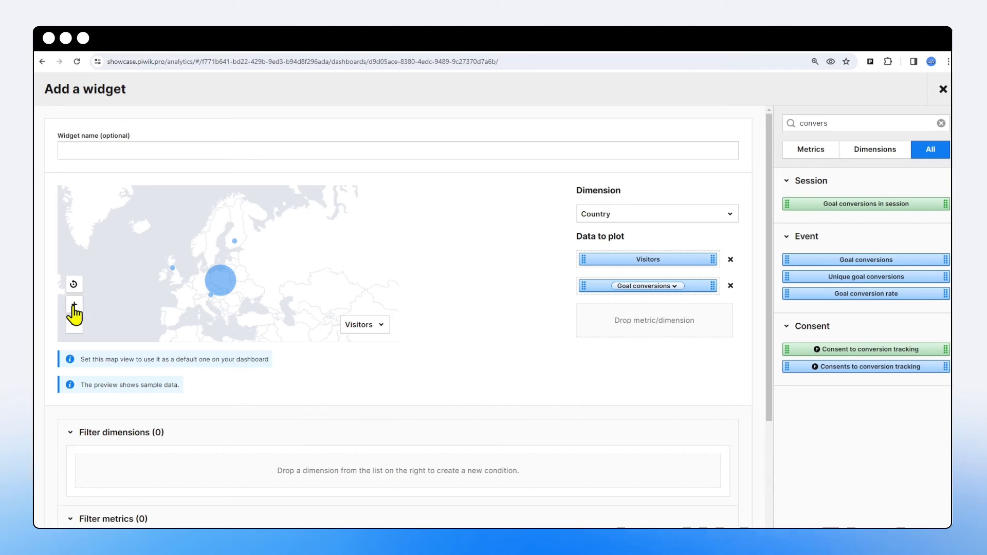
{"action": "scroll", "coordinate": [131, 325], "scroll_direction": "down", "scroll_amount": 3}
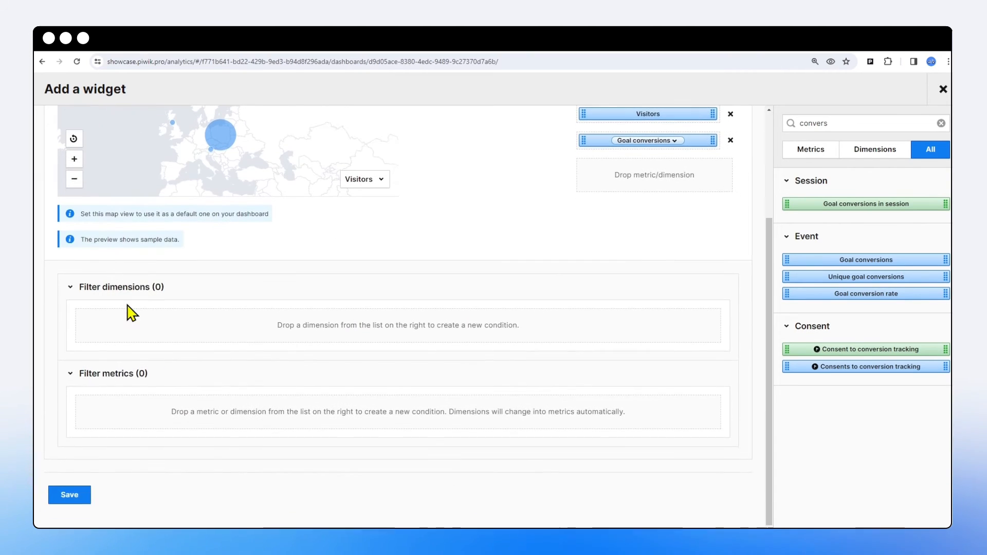
{"action": "left_click", "coordinate": [72, 497]}
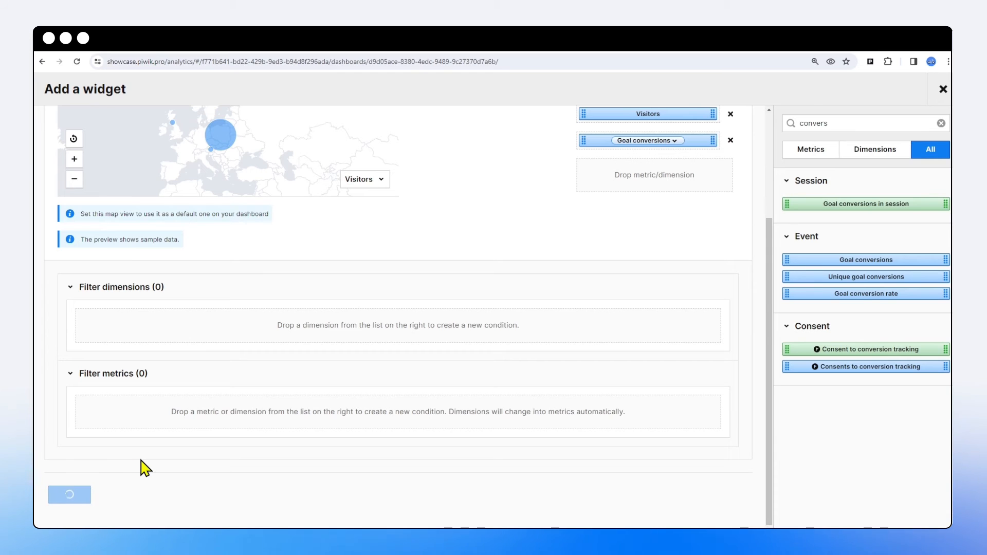
Widen the map widget on the dashboard and look at its metric choices, keeping Visitors displayed.
{"action": "scroll", "coordinate": [440, 386], "scroll_direction": "down", "scroll_amount": 9}
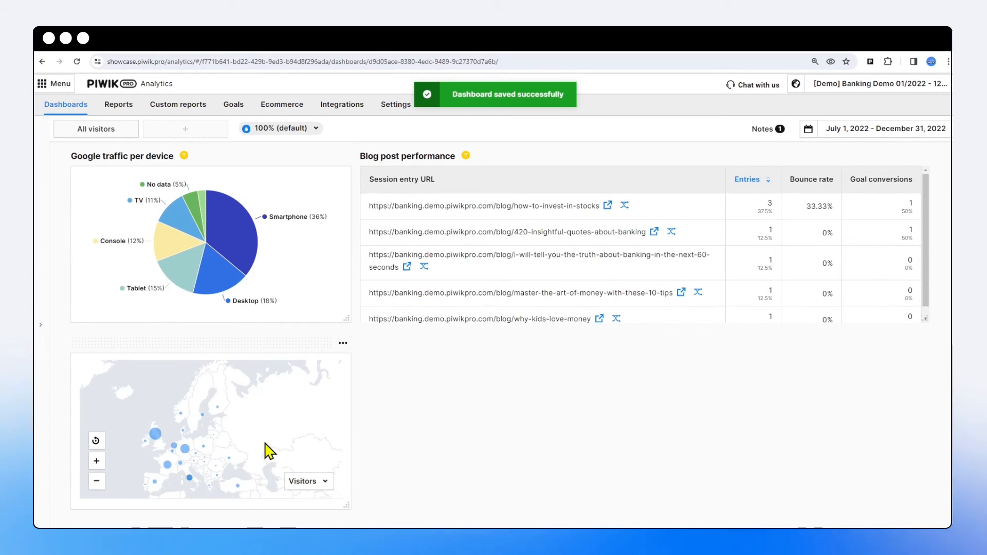
{"action": "left_click_drag", "start_coordinate": [346, 502], "coordinate": [336, 437]}
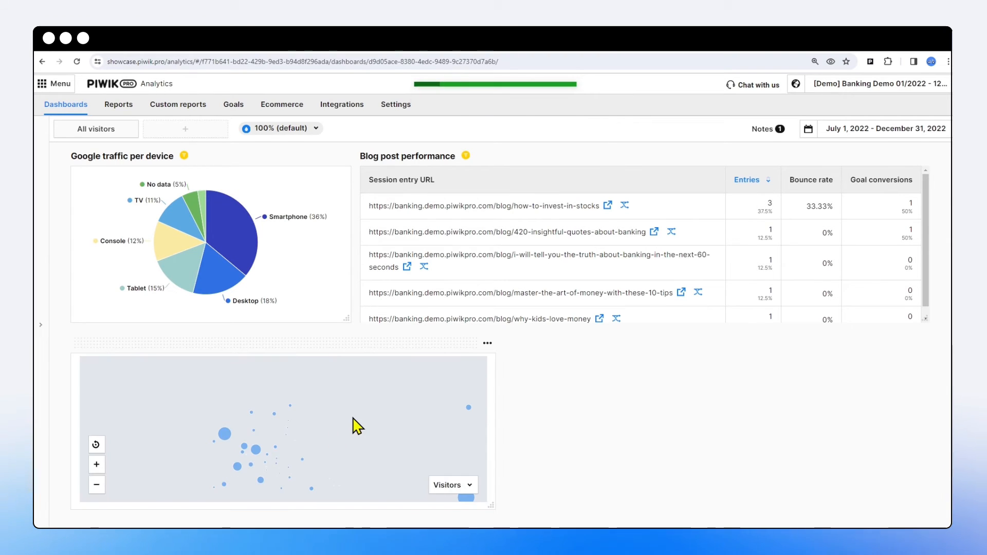
{"action": "left_click", "coordinate": [462, 484]}
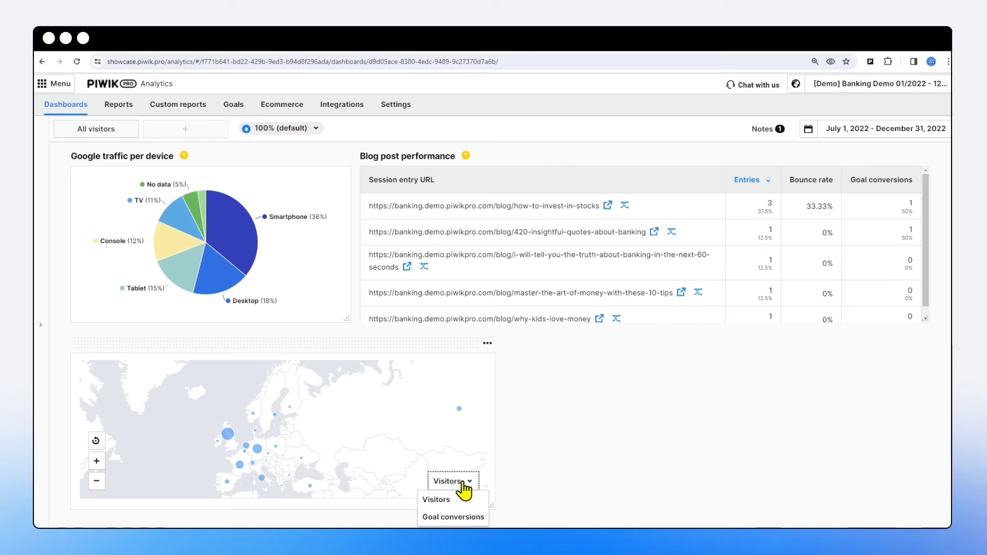
{"action": "left_click", "coordinate": [442, 500]}
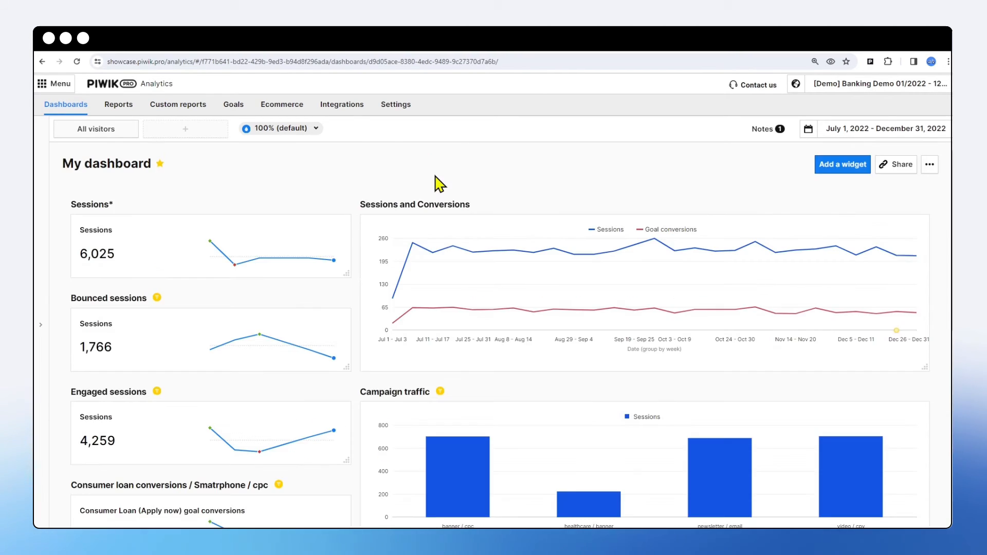
Add a text widget to the dashboard and enter the text "Funnel" in it.
{"action": "left_click", "coordinate": [830, 169]}
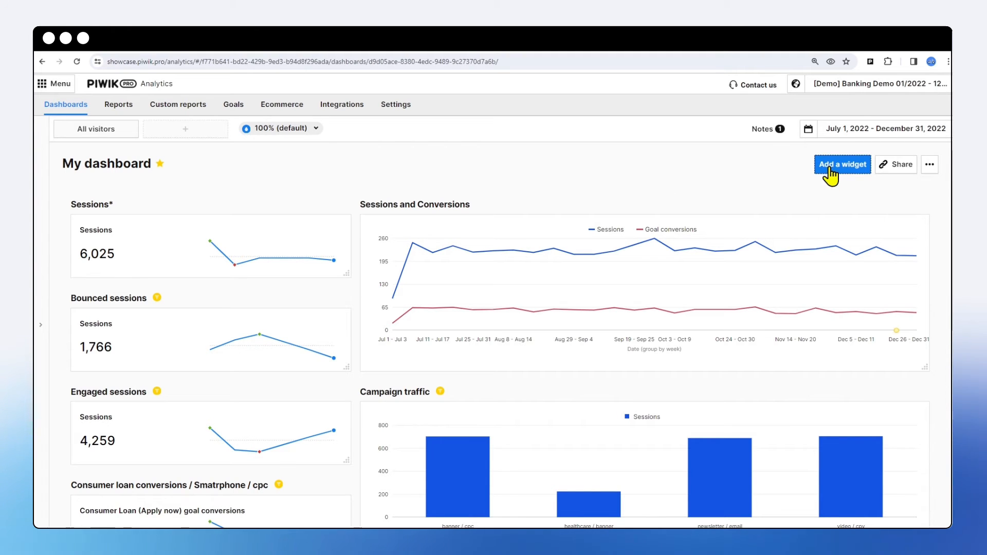
{"action": "left_click", "coordinate": [834, 289]}
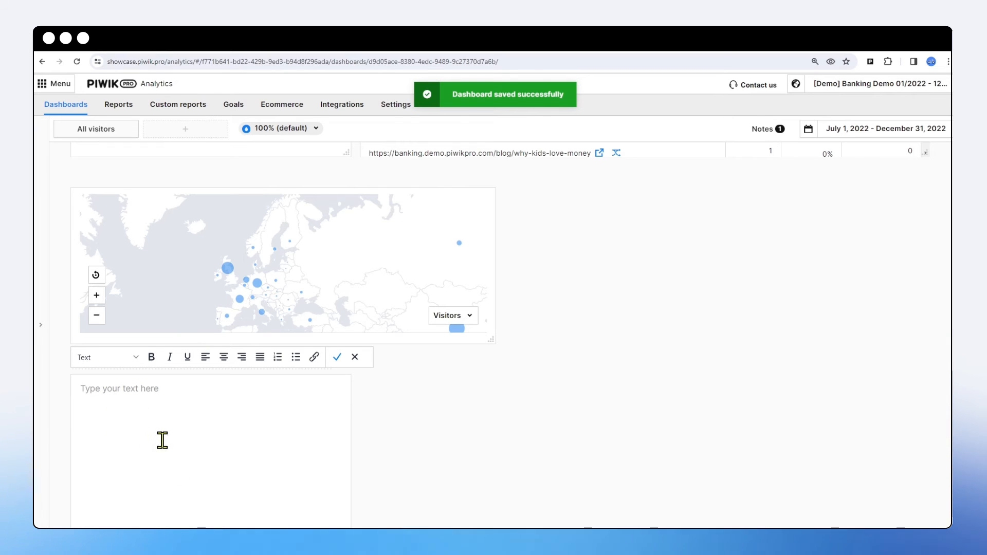
{"action": "left_click", "coordinate": [170, 408]}
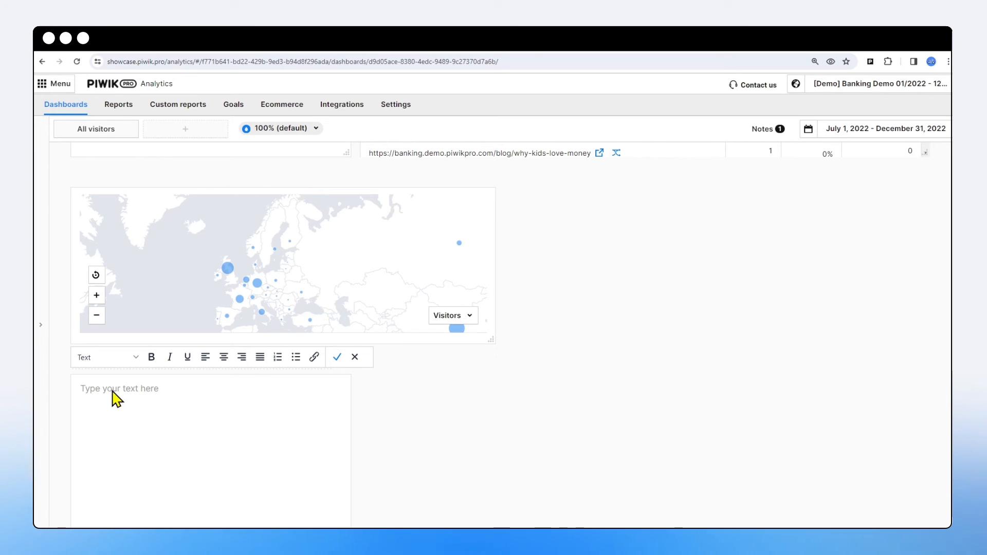
{"action": "type", "text": "Funnel"}
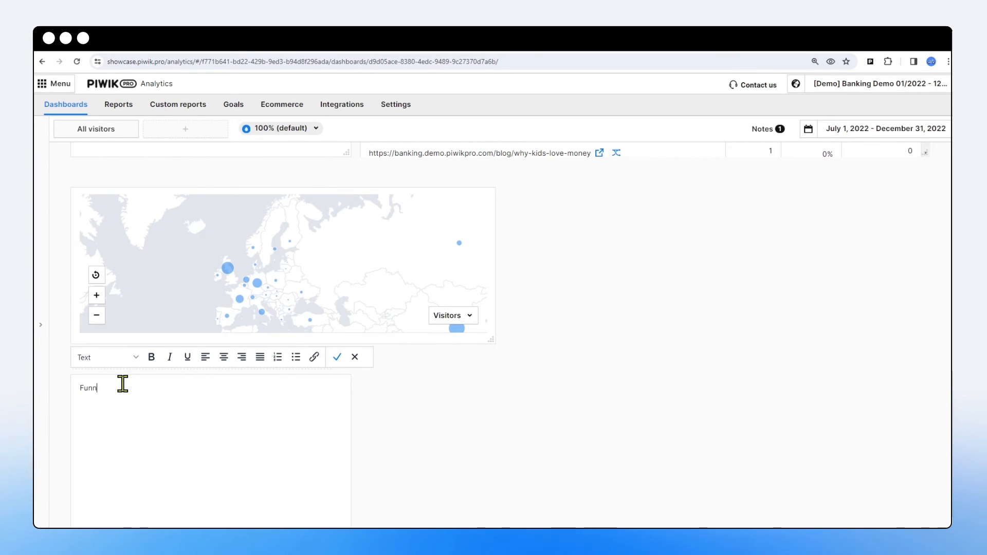
Link the word "Funnel" to the copied custom report URL, save the text widget and check its link.
{"action": "double_click", "coordinate": [88, 389]}
{"action": "left_click", "coordinate": [314, 357]}
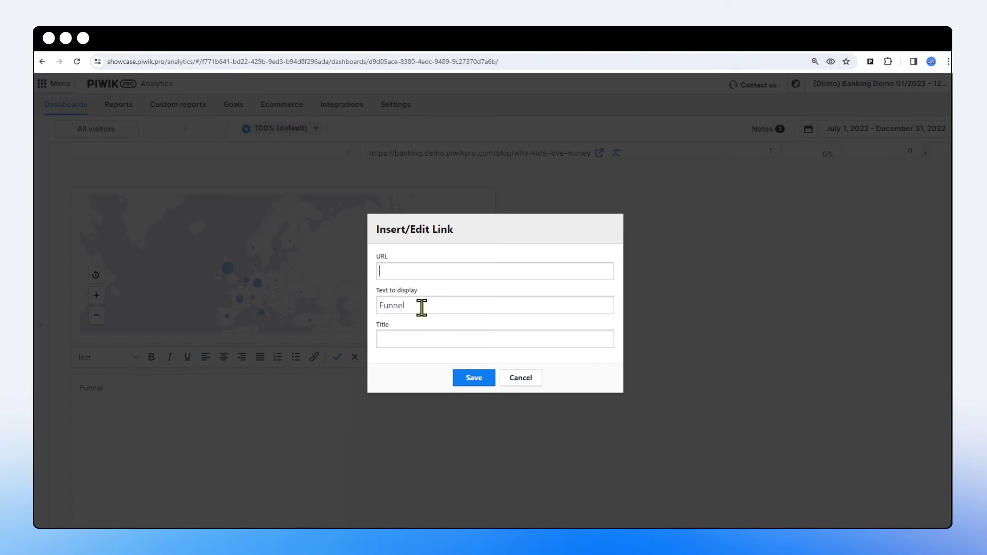
{"action": "left_click", "coordinate": [434, 268]}
{"action": "key", "text": "ctrl+v"}
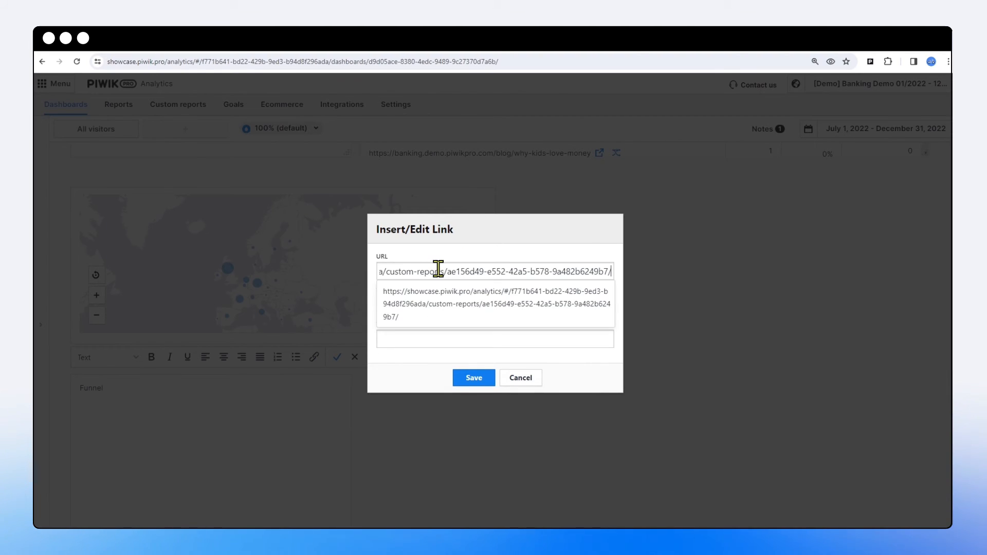
{"action": "left_click", "coordinate": [473, 377]}
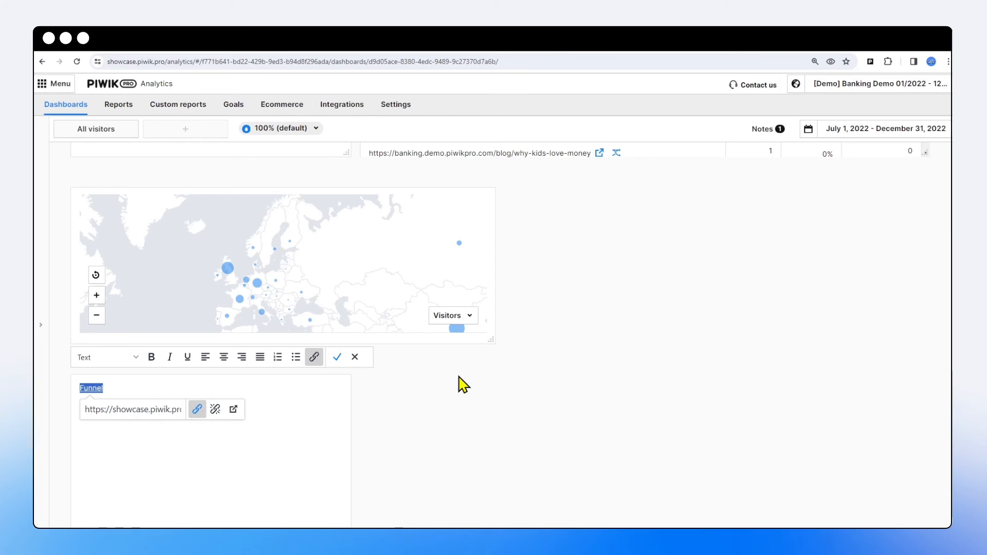
{"action": "left_click", "coordinate": [335, 359]}
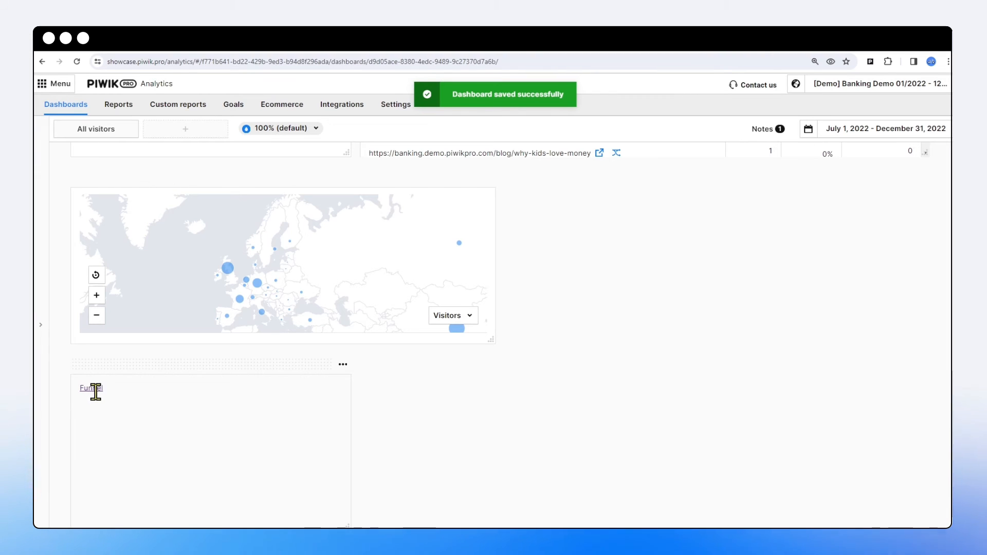
{"action": "left_click", "coordinate": [119, 392]}
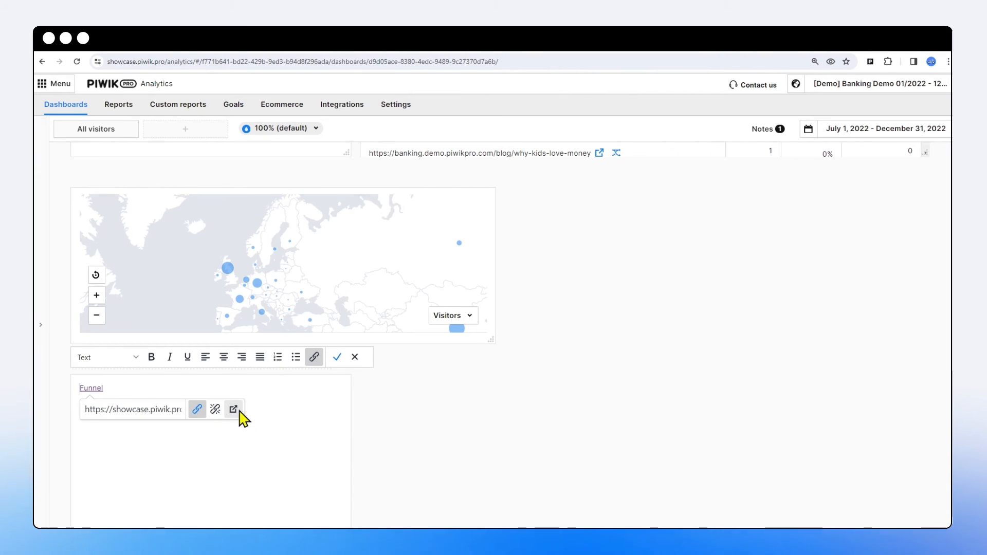
{"action": "left_click", "coordinate": [286, 407]}
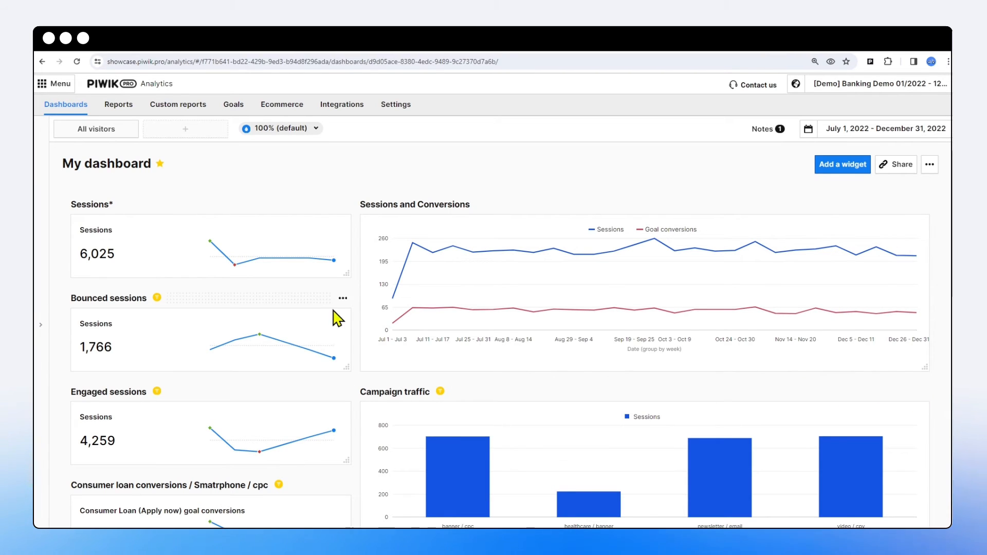
Compare the widget options of Bounced sessions and Sessions, and view the filter definitions of Bounced sessions.
{"action": "left_click", "coordinate": [342, 299]}
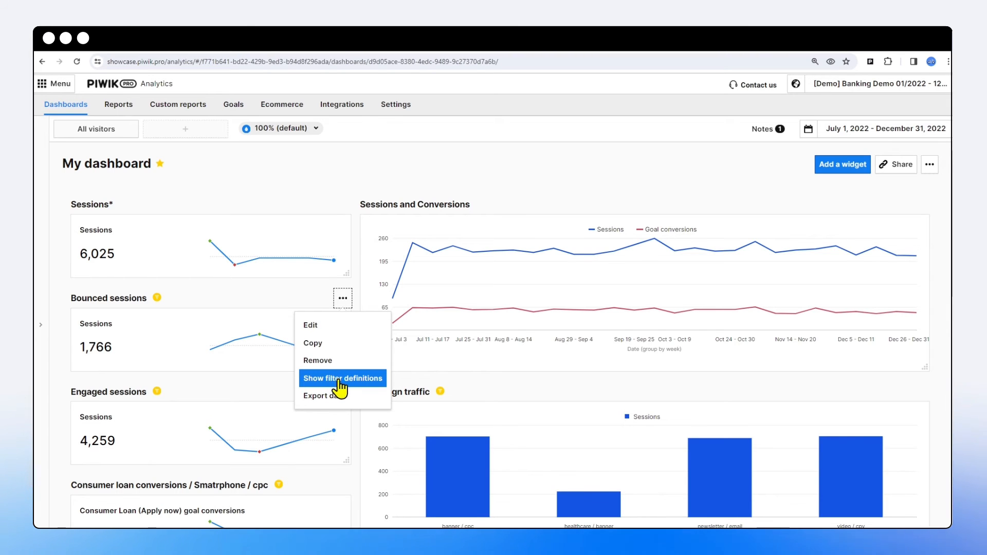
{"action": "left_click", "coordinate": [342, 205]}
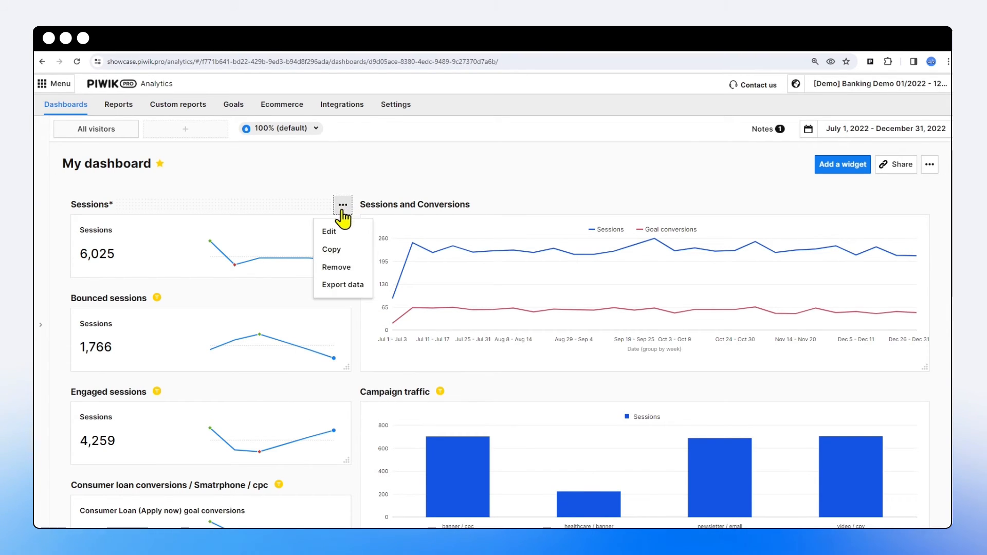
{"action": "left_click", "coordinate": [343, 300]}
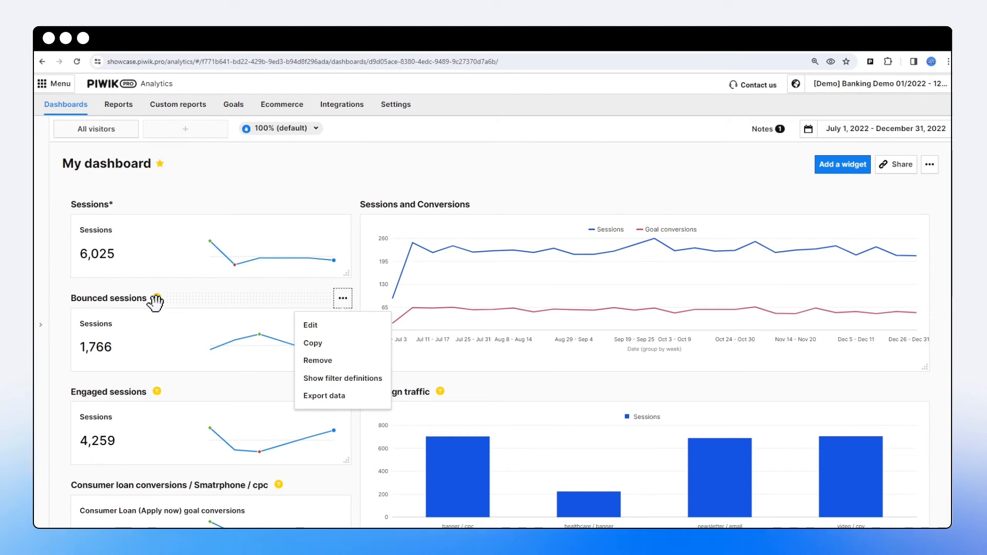
{"action": "left_click", "coordinate": [335, 379]}
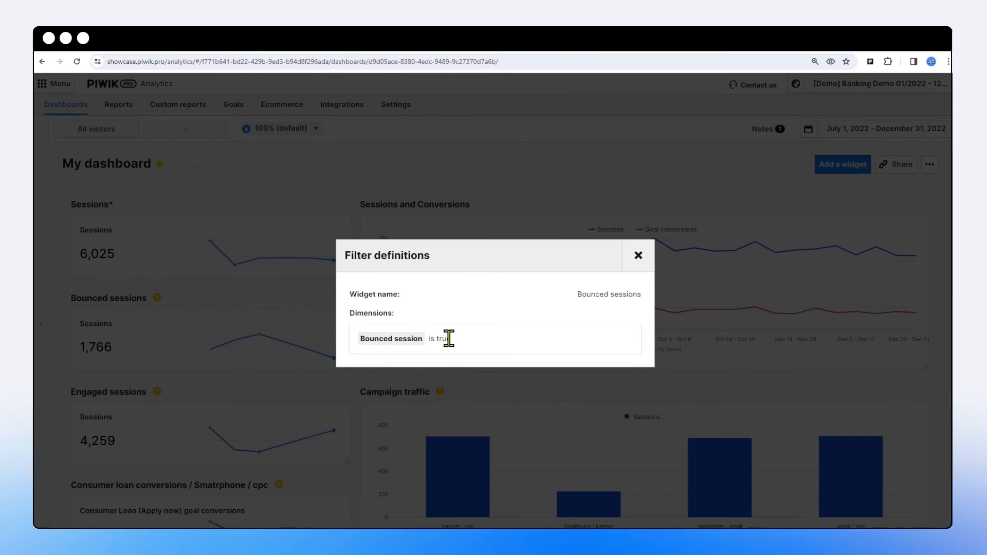
{"action": "left_click", "coordinate": [326, 394]}
View the filter definitions of the Engaged sessions widget and close them.
{"action": "left_click", "coordinate": [342, 392]}
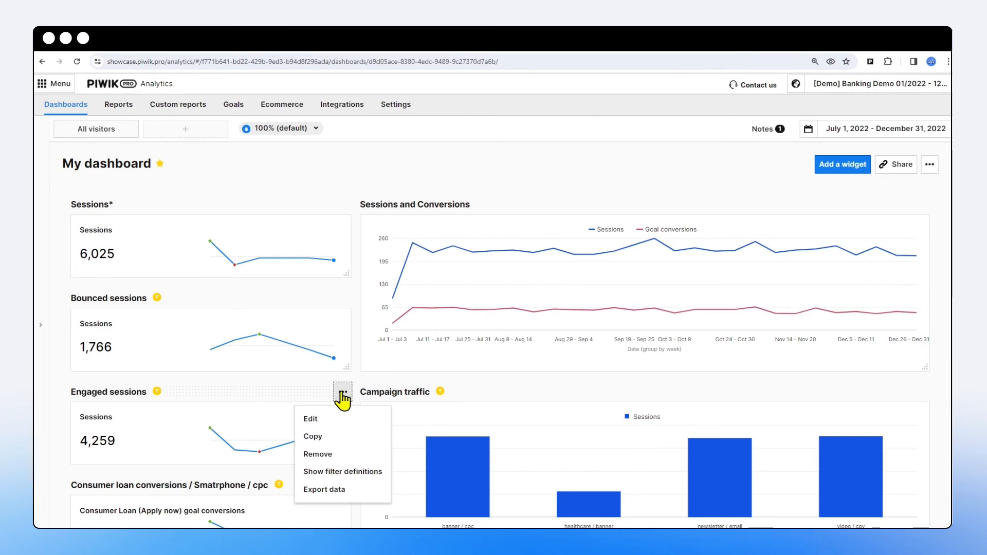
{"action": "left_click", "coordinate": [326, 471]}
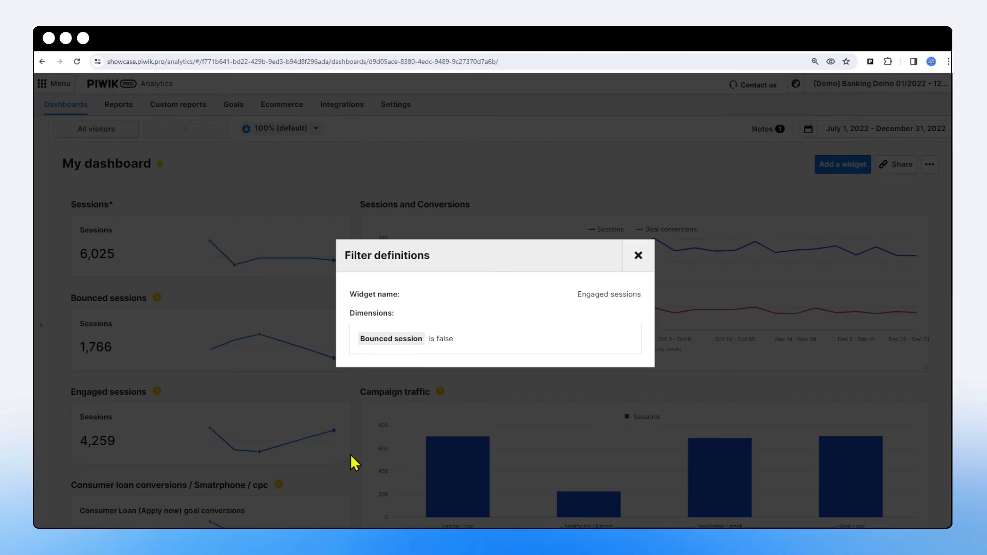
{"action": "left_click", "coordinate": [634, 259]}
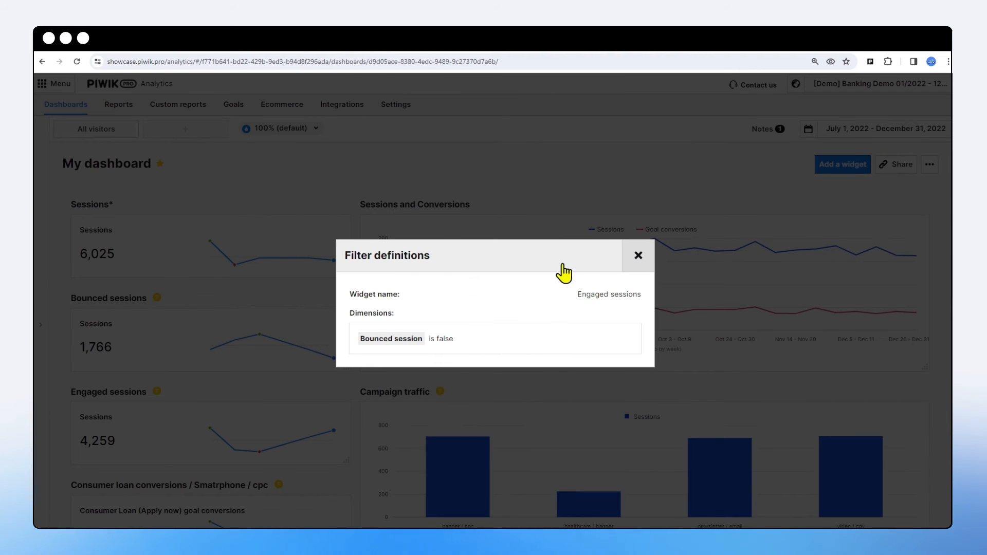
Look at the data export options for the Bounced sessions widget and leave without exporting.
{"action": "left_click", "coordinate": [343, 300]}
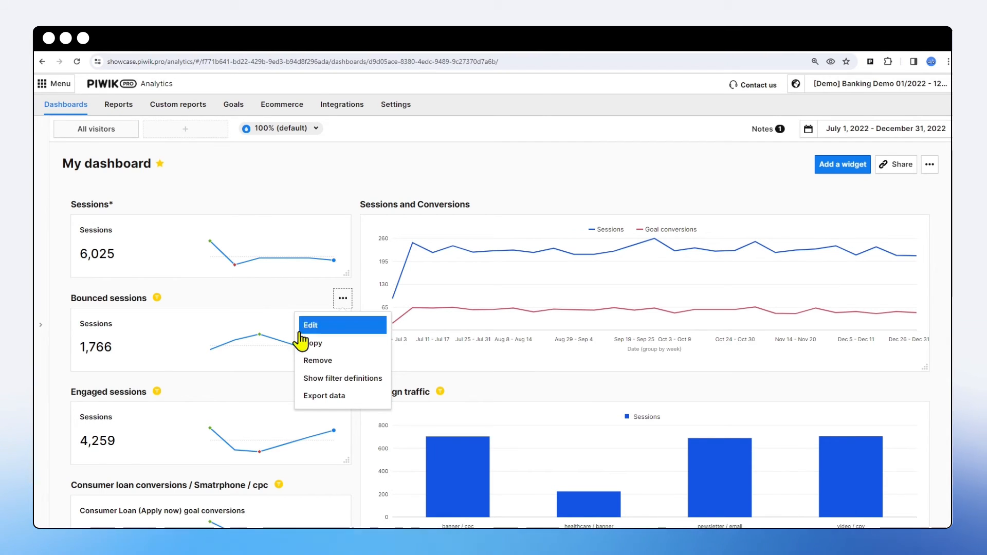
{"action": "left_click", "coordinate": [325, 396]}
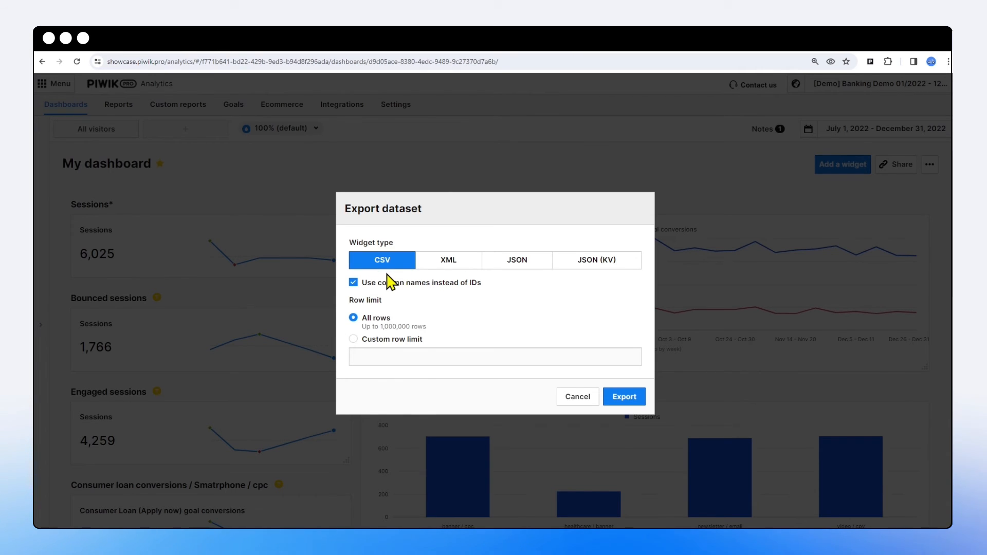
{"action": "left_click", "coordinate": [577, 397]}
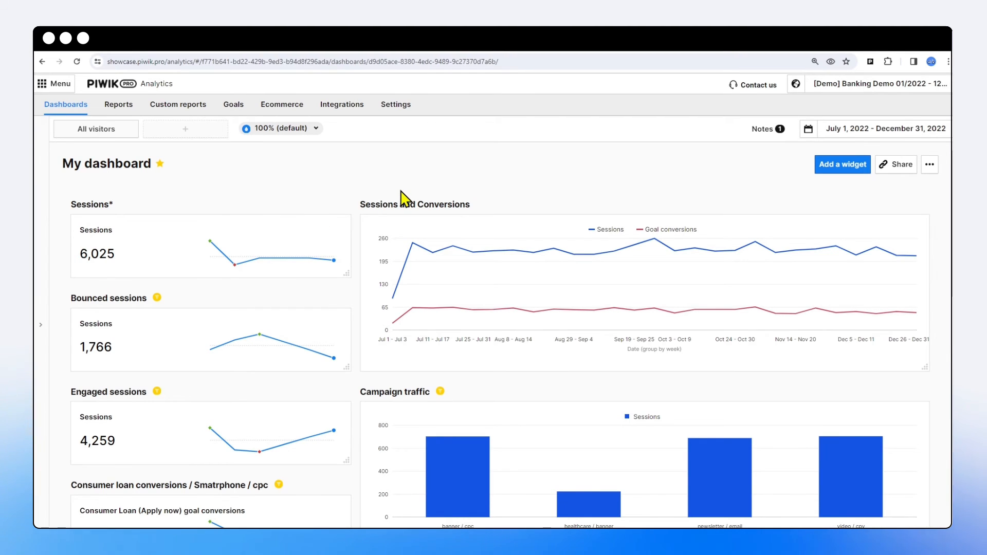
Show the dashboard's share link, look at the page's own address as well, and close the share dialog.
{"action": "left_click", "coordinate": [895, 169]}
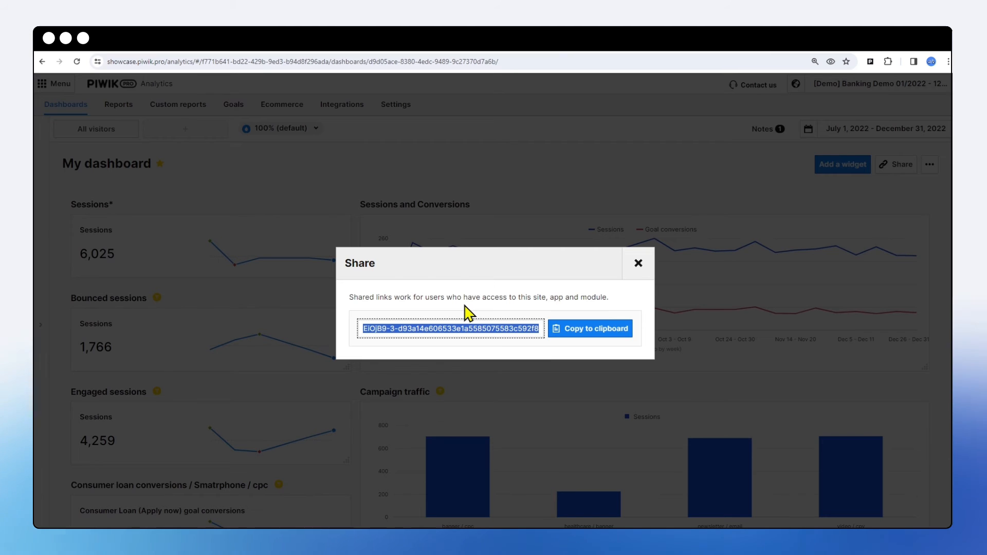
{"action": "left_click", "coordinate": [314, 63]}
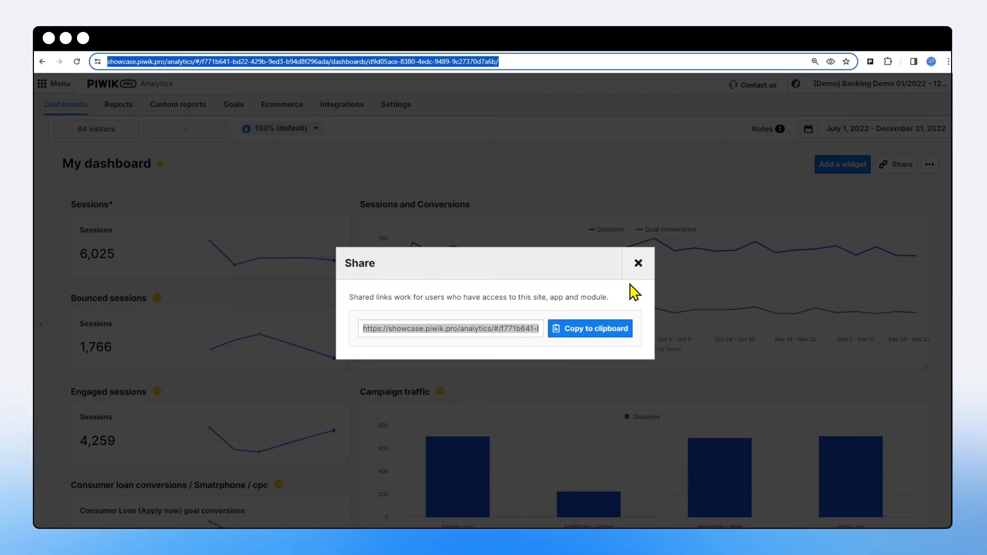
{"action": "left_click", "coordinate": [647, 260]}
Rename the dashboard to "My dashboard - name", keeping it visible to all users, and save it.
{"action": "left_click", "coordinate": [930, 165]}
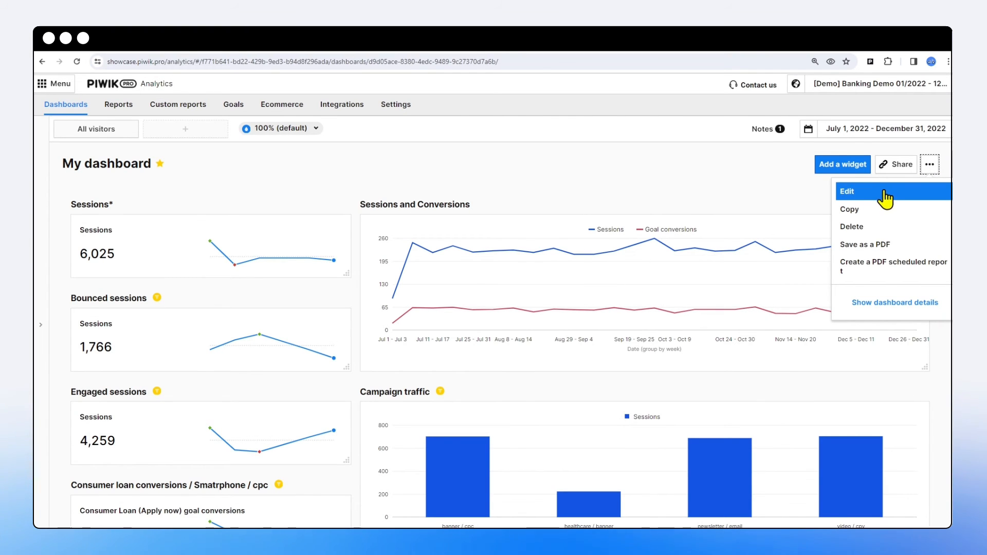
{"action": "left_click", "coordinate": [857, 193]}
{"action": "left_click_drag", "start_coordinate": [418, 263], "coordinate": [292, 256]}
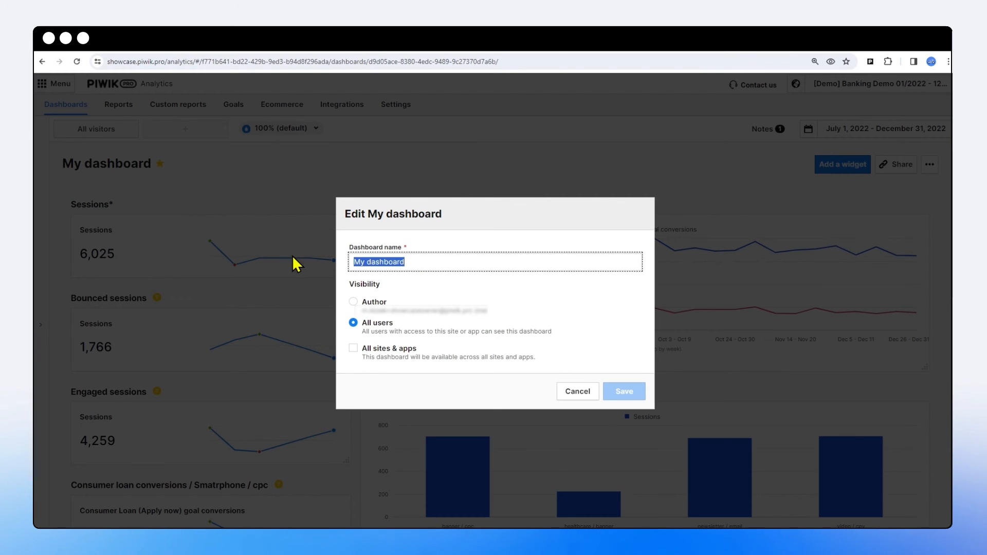
{"action": "left_click", "coordinate": [462, 263]}
{"action": "type", "text": "- name"}
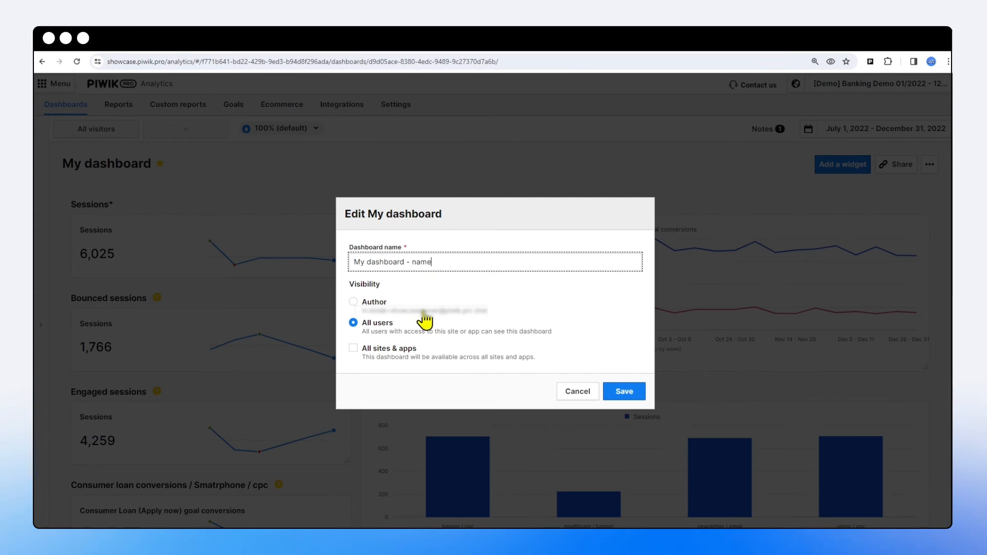
{"action": "left_click", "coordinate": [624, 392]}
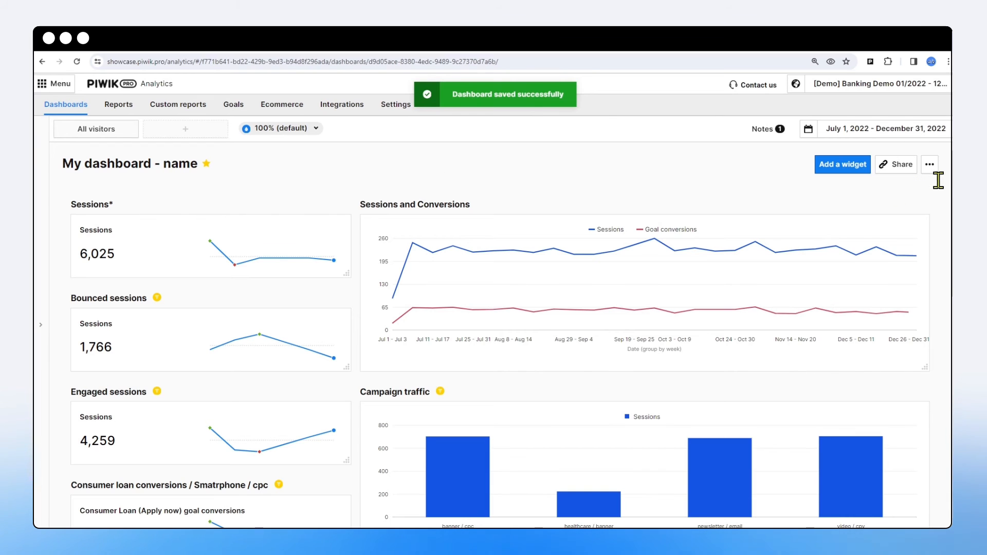
Look at the format and layout options for saving the dashboard as a PDF, and cancel without saving.
{"action": "left_click", "coordinate": [929, 166]}
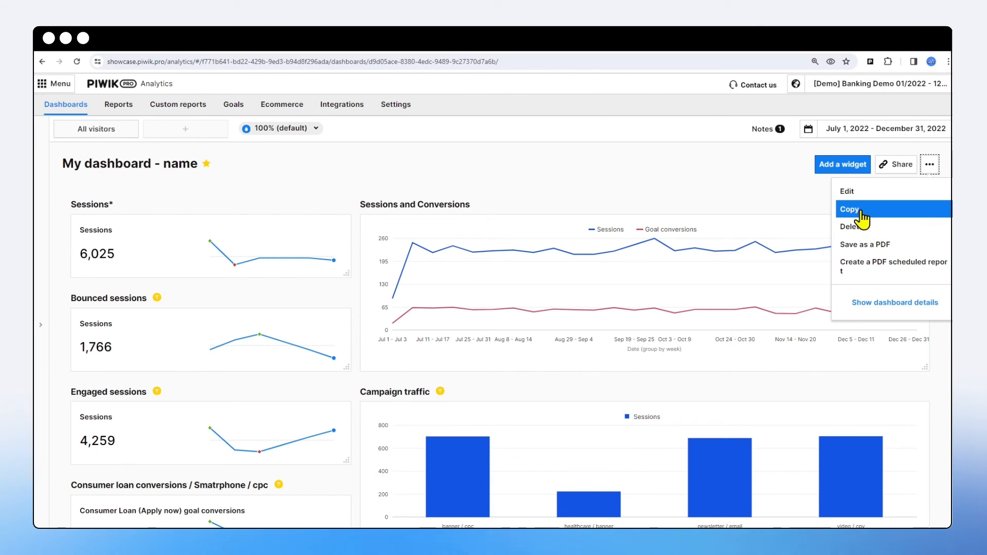
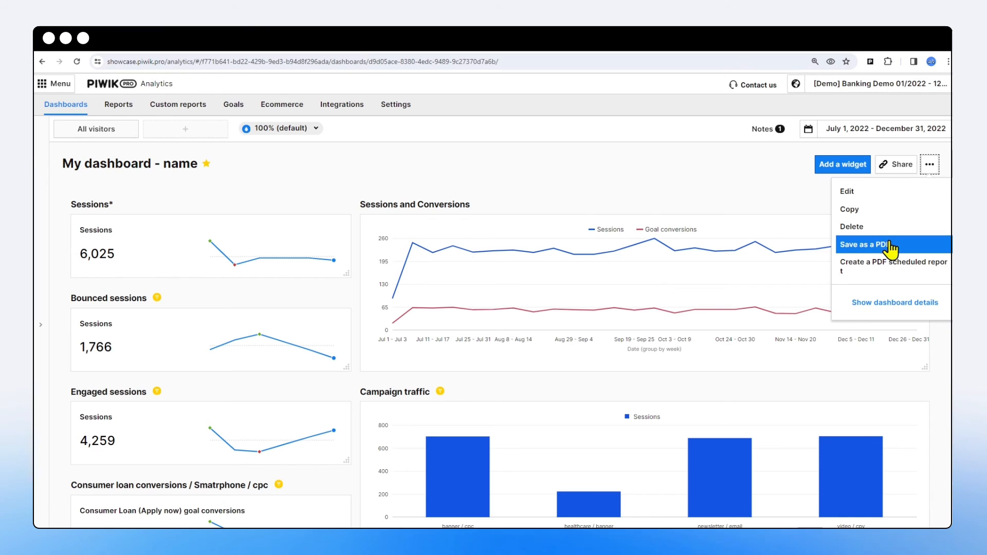
{"action": "left_click", "coordinate": [874, 250]}
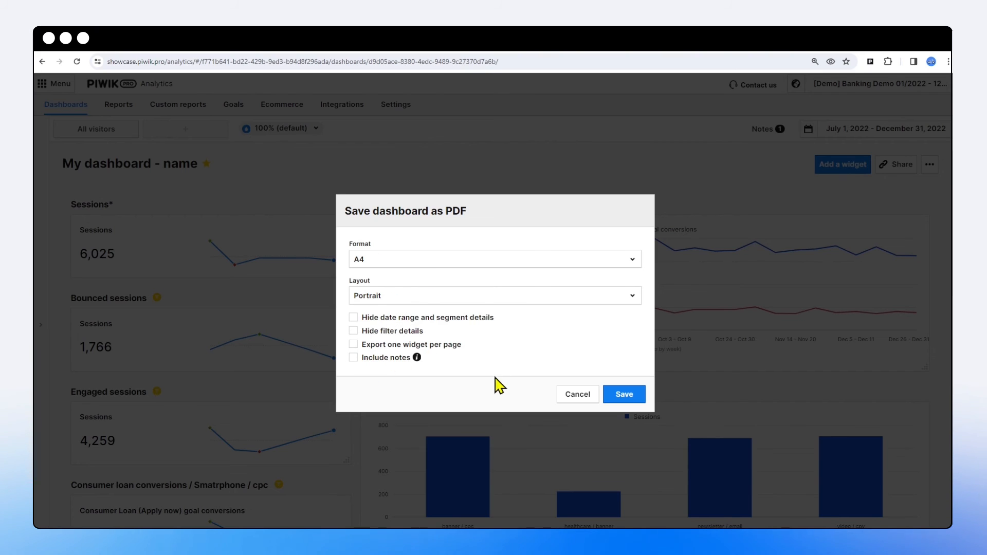
{"action": "left_click", "coordinate": [586, 397]}
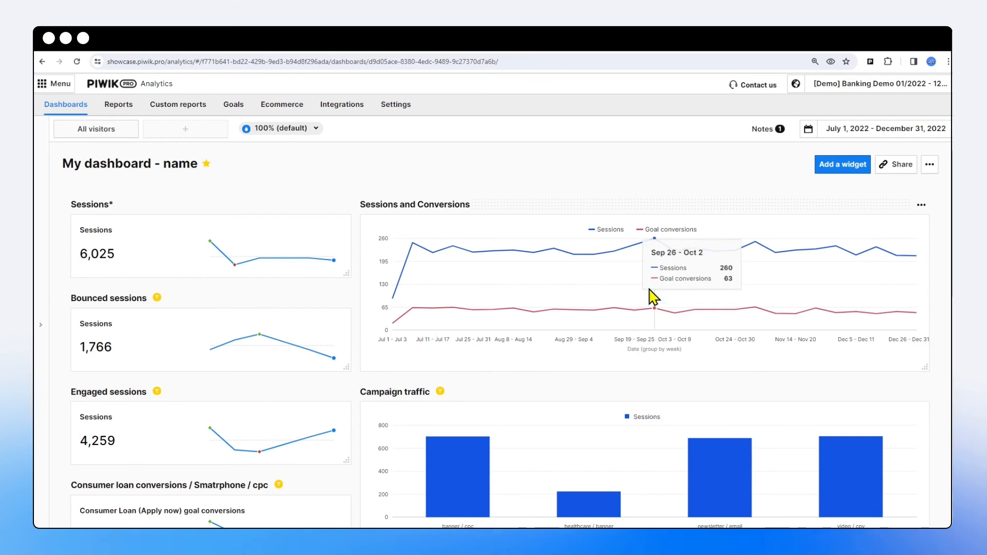
Start a PDF scheduled report for the dashboard and look through its name, message, settings, schedule, source and recipient fields.
{"action": "left_click", "coordinate": [930, 165]}
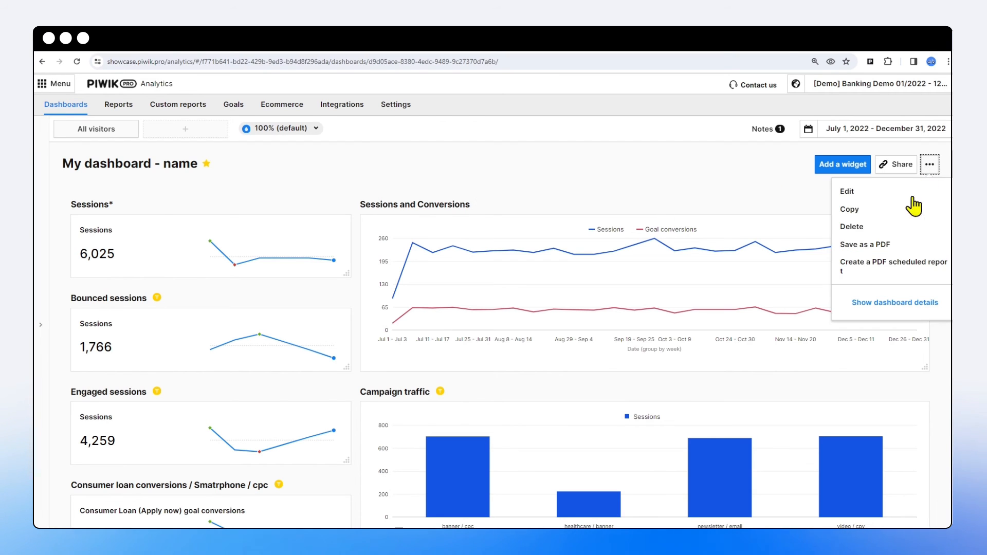
{"action": "left_click", "coordinate": [885, 271]}
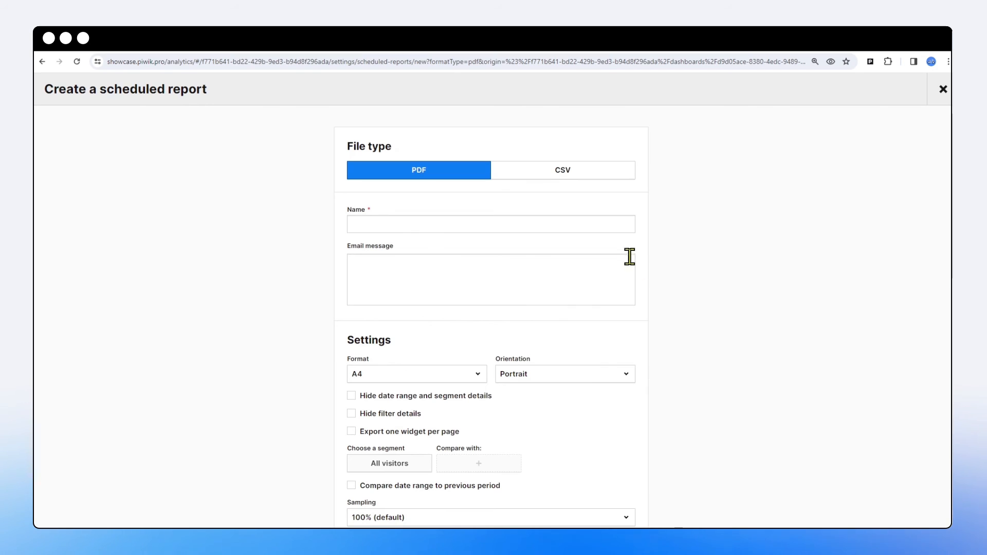
{"action": "left_click", "coordinate": [400, 223]}
{"action": "left_click", "coordinate": [387, 276]}
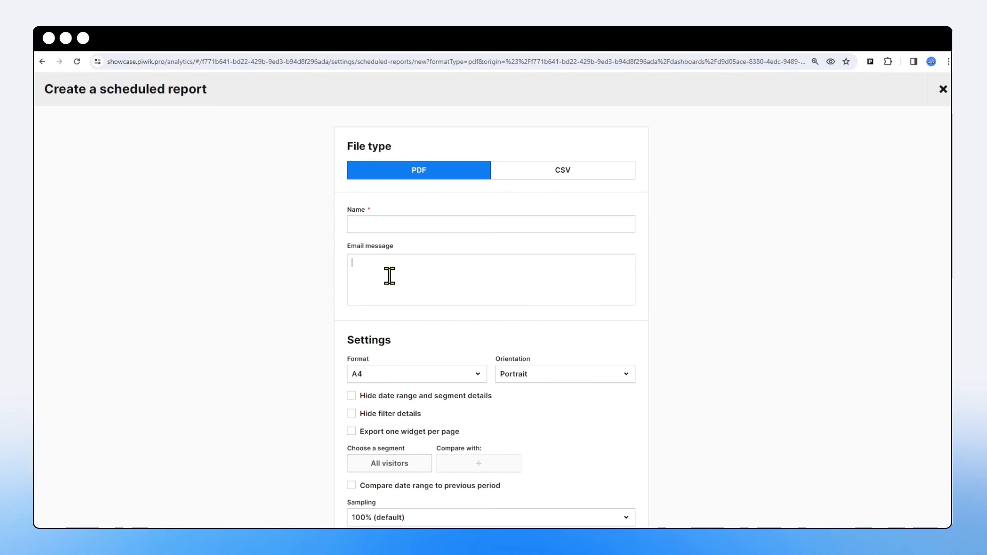
{"action": "scroll", "coordinate": [335, 299], "scroll_direction": "down", "scroll_amount": 3}
{"action": "scroll", "coordinate": [453, 288], "scroll_direction": "down", "scroll_amount": 2}
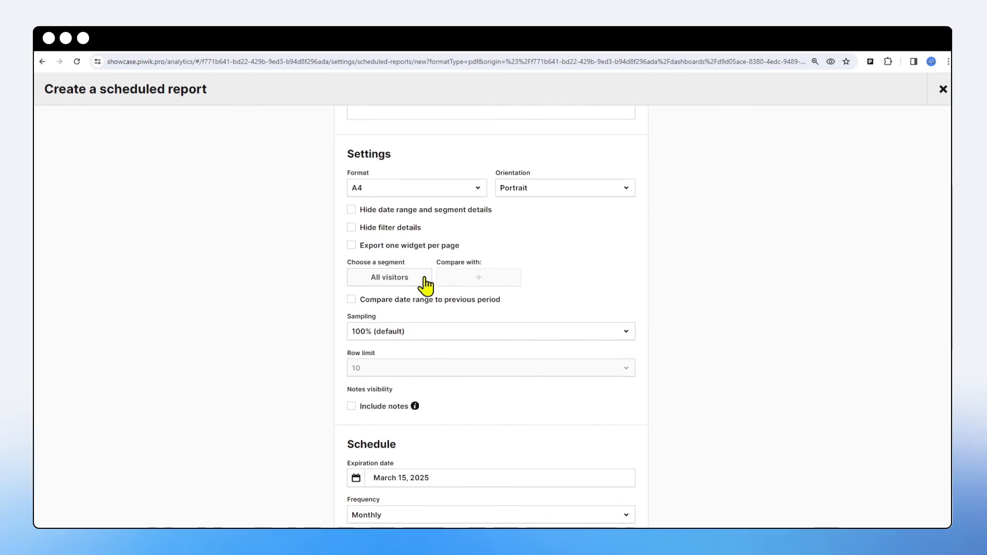
{"action": "scroll", "coordinate": [308, 273], "scroll_direction": "down", "scroll_amount": 2}
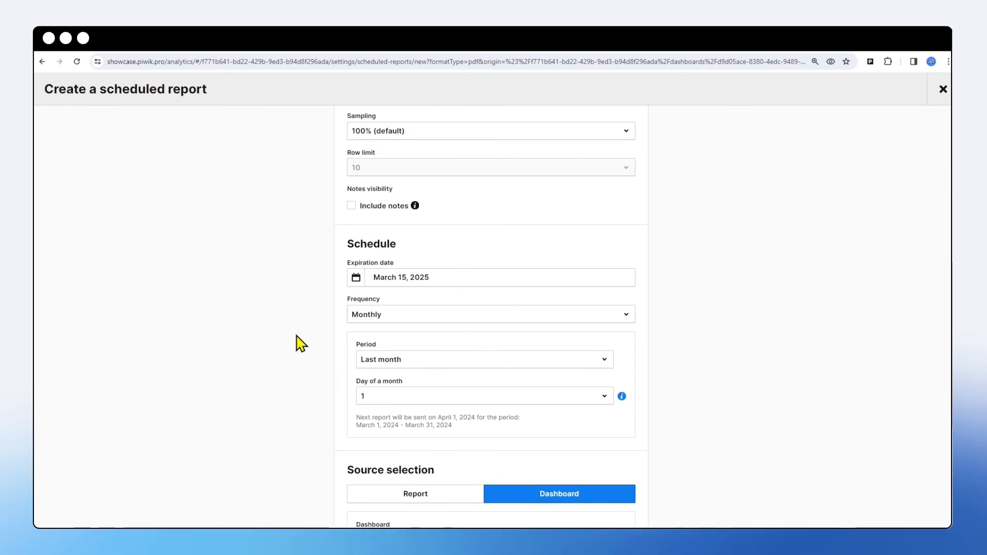
{"action": "scroll", "coordinate": [301, 324], "scroll_direction": "down", "scroll_amount": 5}
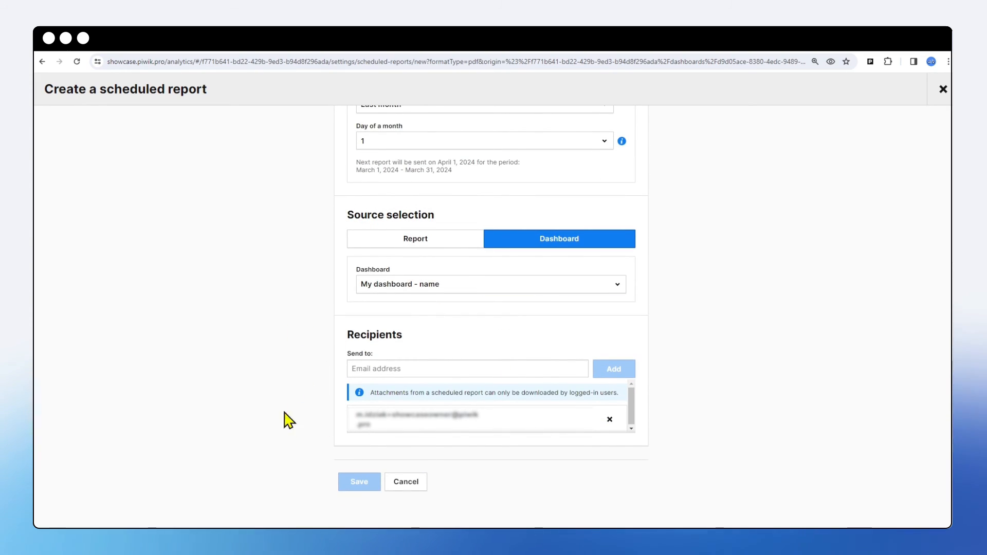
Look at the frequency options in the report's schedule and leave the scheduled report form without saving.
{"action": "scroll", "coordinate": [275, 396], "scroll_direction": "up", "scroll_amount": 1}
{"action": "scroll", "coordinate": [280, 394], "scroll_direction": "up", "scroll_amount": 5}
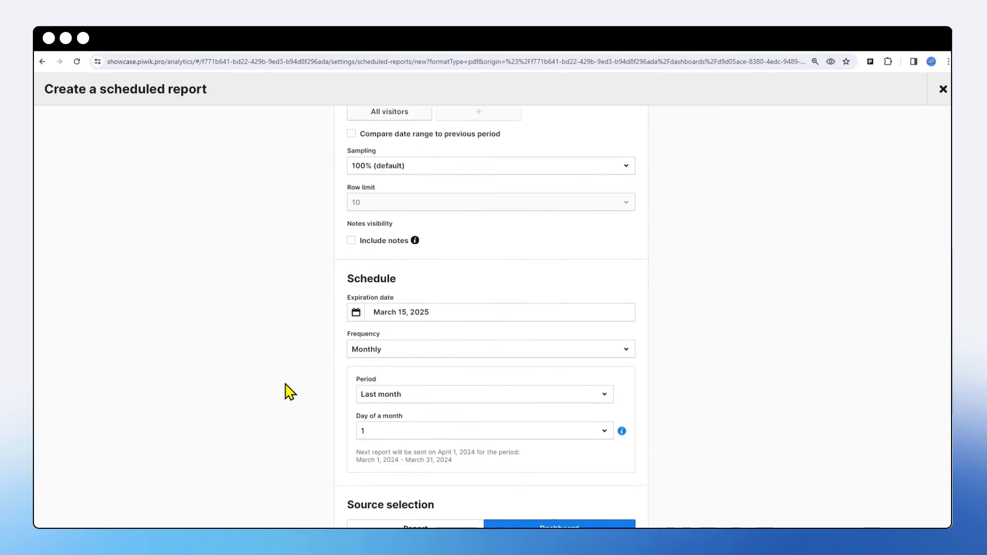
{"action": "scroll", "coordinate": [288, 392], "scroll_direction": "down", "scroll_amount": 2}
{"action": "scroll", "coordinate": [292, 392], "scroll_direction": "down", "scroll_amount": 1}
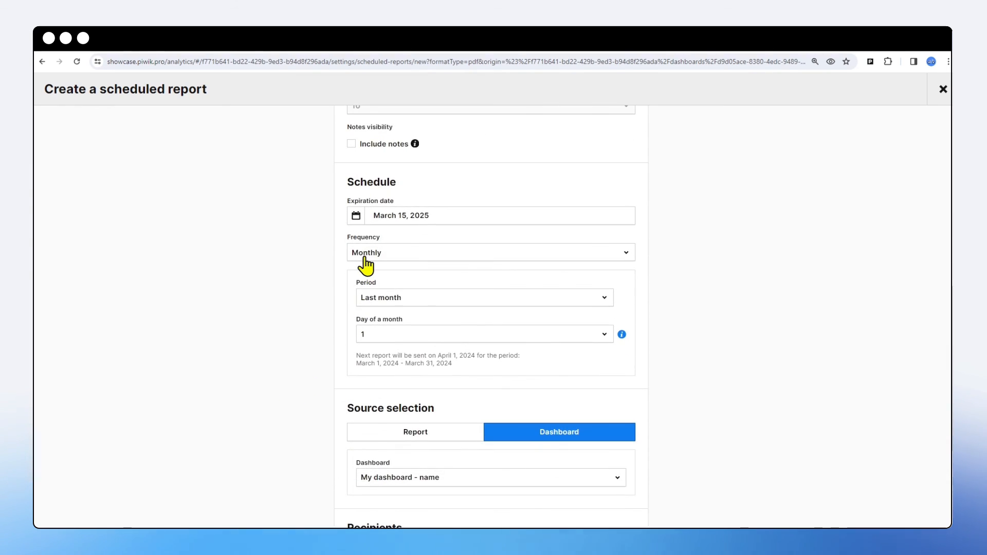
{"action": "left_click", "coordinate": [366, 254]}
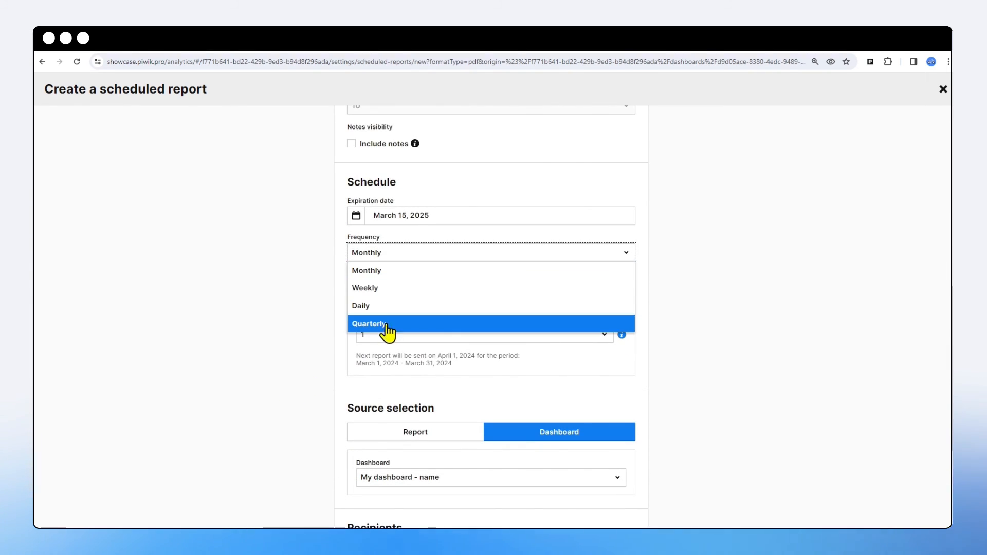
{"action": "left_click", "coordinate": [301, 323]}
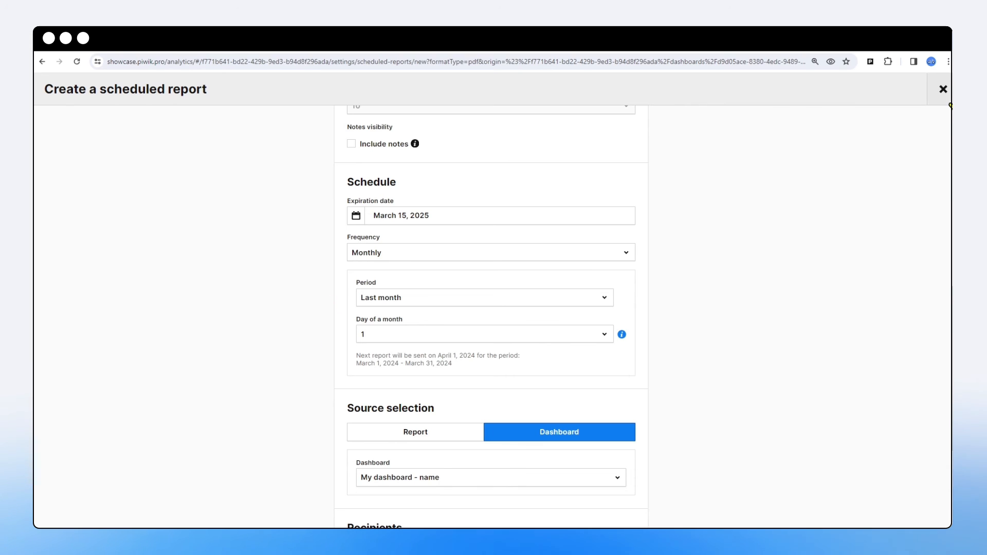
{"action": "left_click", "coordinate": [943, 89]}
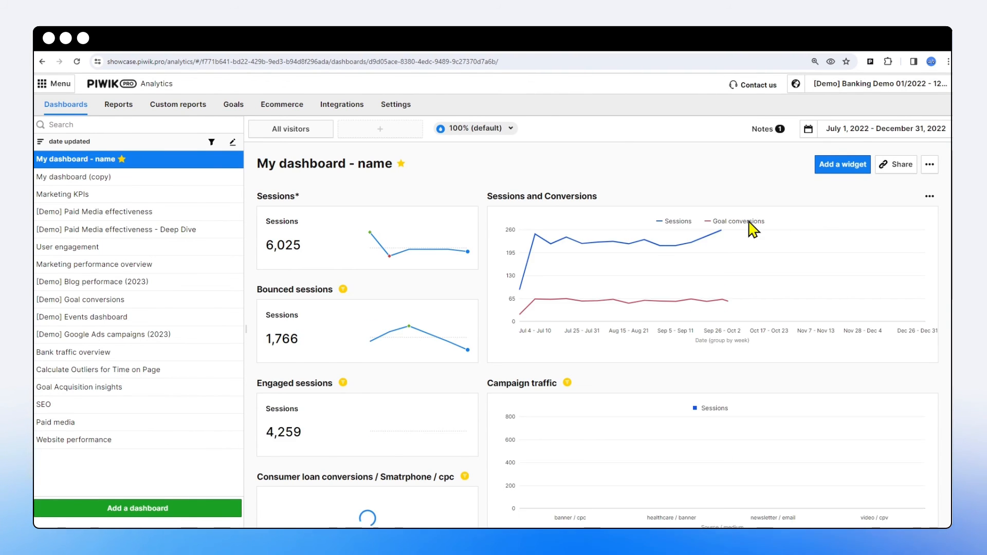
Show the dashboard details such as author, dates and visibility, and hide them again.
{"action": "left_click", "coordinate": [930, 165]}
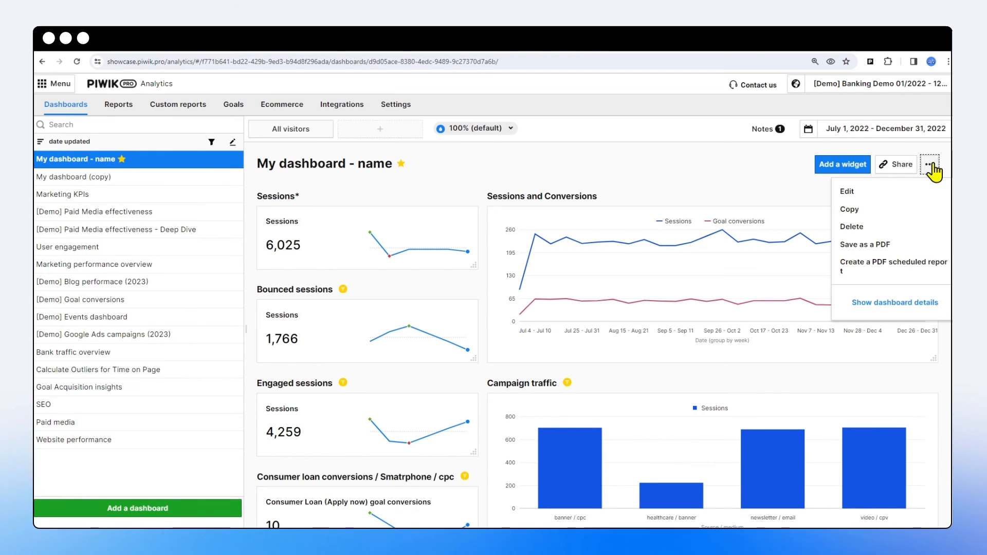
{"action": "left_click", "coordinate": [885, 304]}
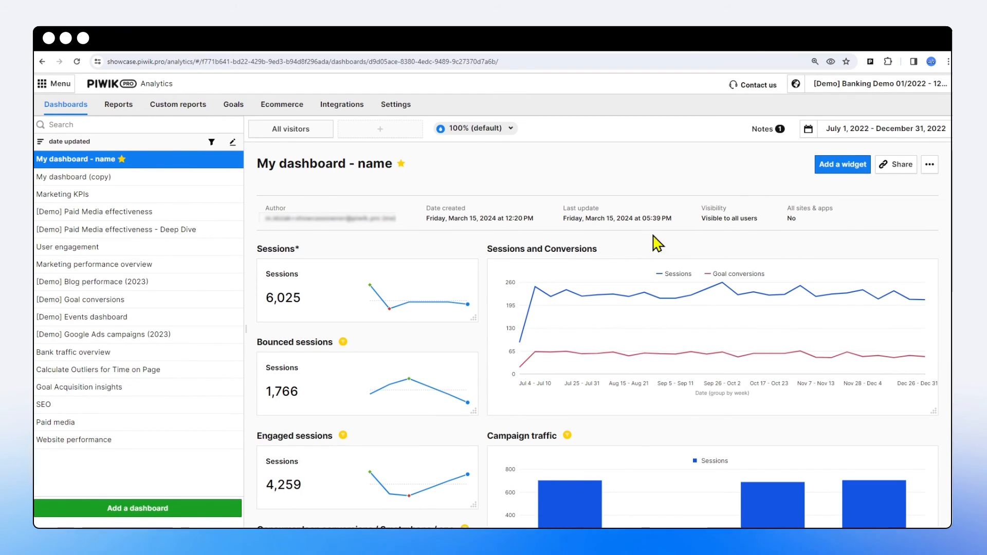
{"action": "left_click", "coordinate": [929, 166]}
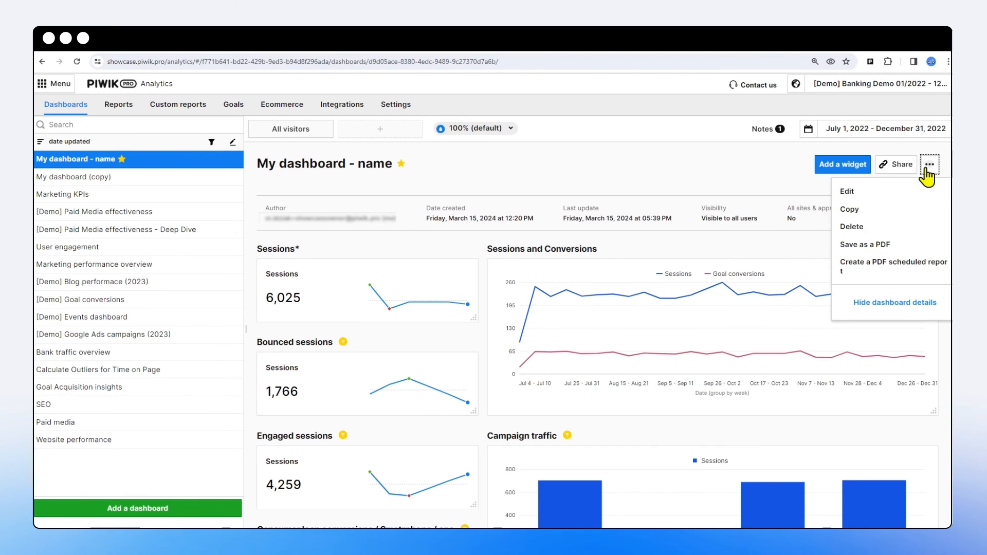
{"action": "left_click", "coordinate": [888, 309]}
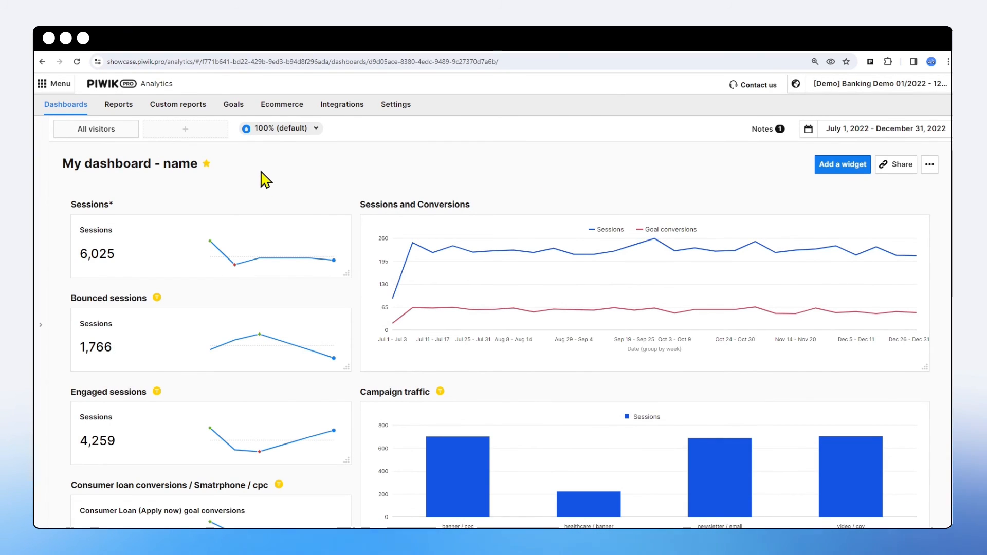
Apply the Device type - Smartphone segment to the dashboard and compare it with the Device type - desktop segment.
{"action": "mouse_move", "coordinate": [244, 300]}
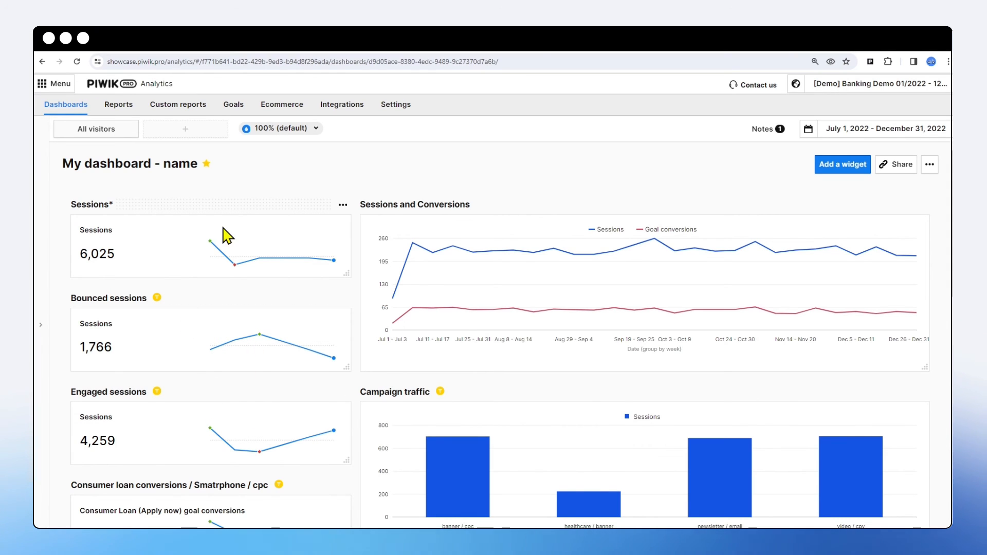
{"action": "left_click", "coordinate": [77, 132]}
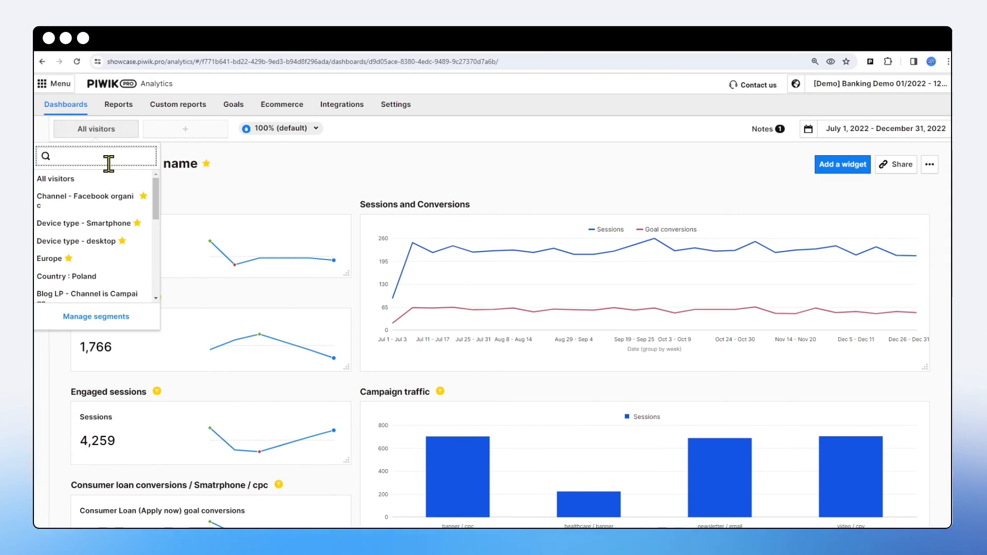
{"action": "left_click", "coordinate": [99, 226]}
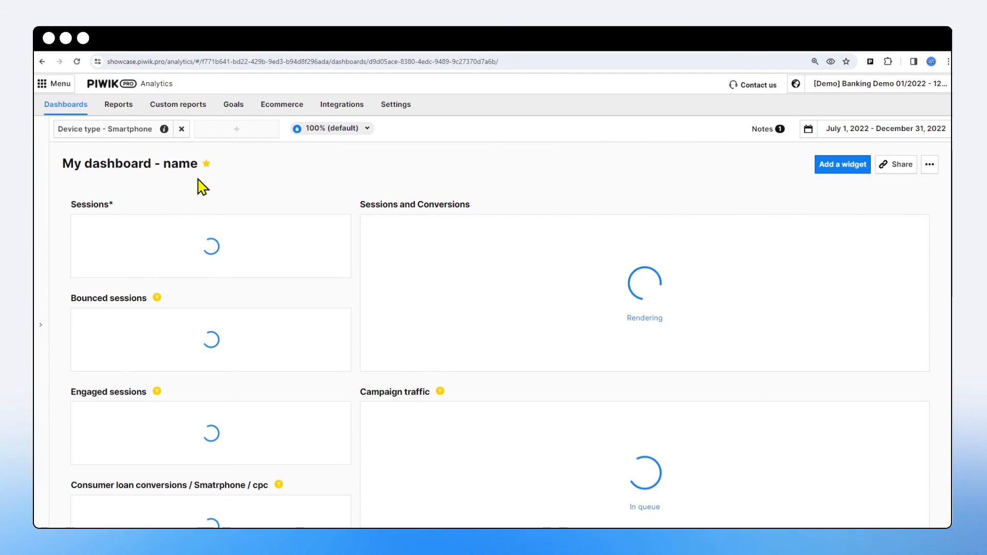
{"action": "left_click", "coordinate": [231, 133]}
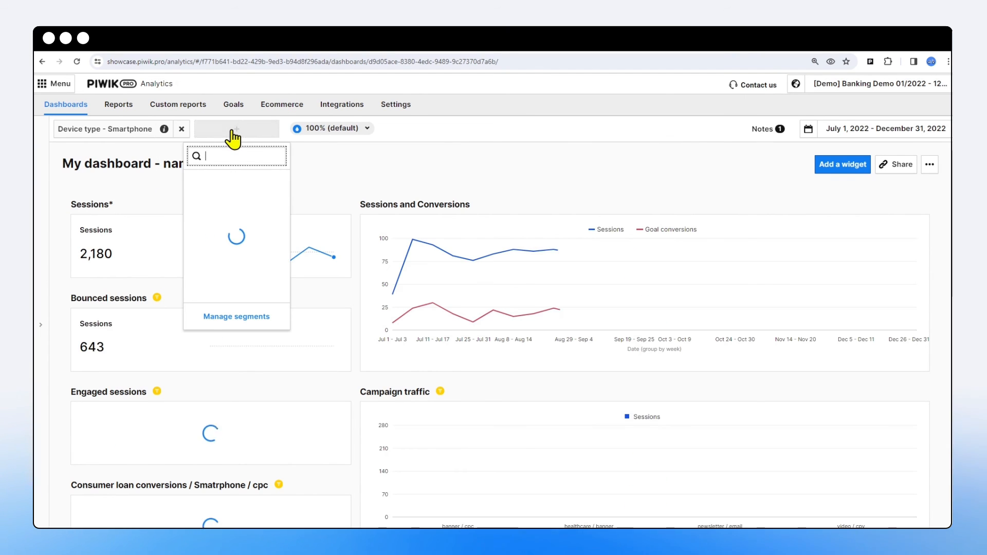
{"action": "left_click", "coordinate": [227, 244]}
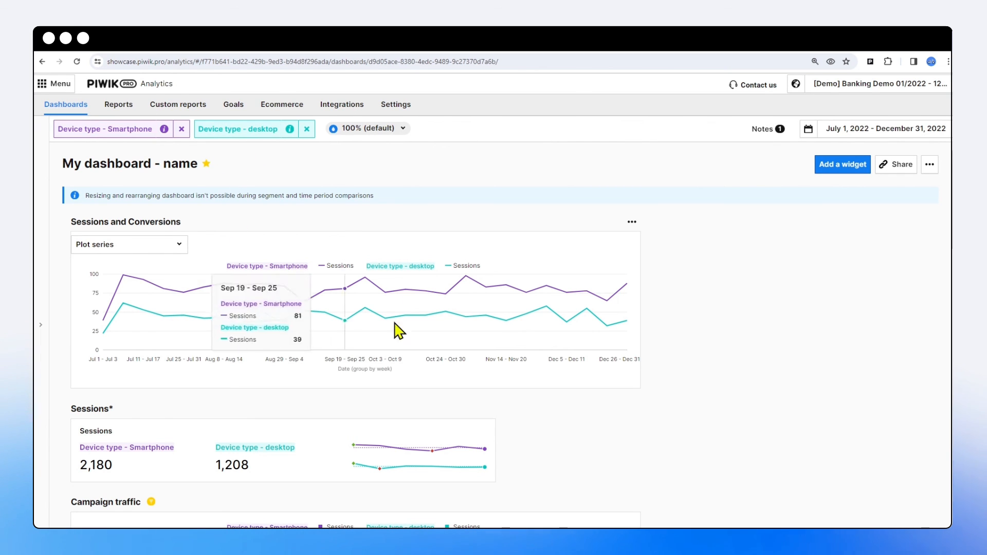
Review the smartphone and desktop comparison across all the dashboard's widgets.
{"action": "scroll", "coordinate": [316, 290], "scroll_direction": "down", "scroll_amount": 1}
{"action": "scroll", "coordinate": [316, 290], "scroll_direction": "down", "scroll_amount": 5}
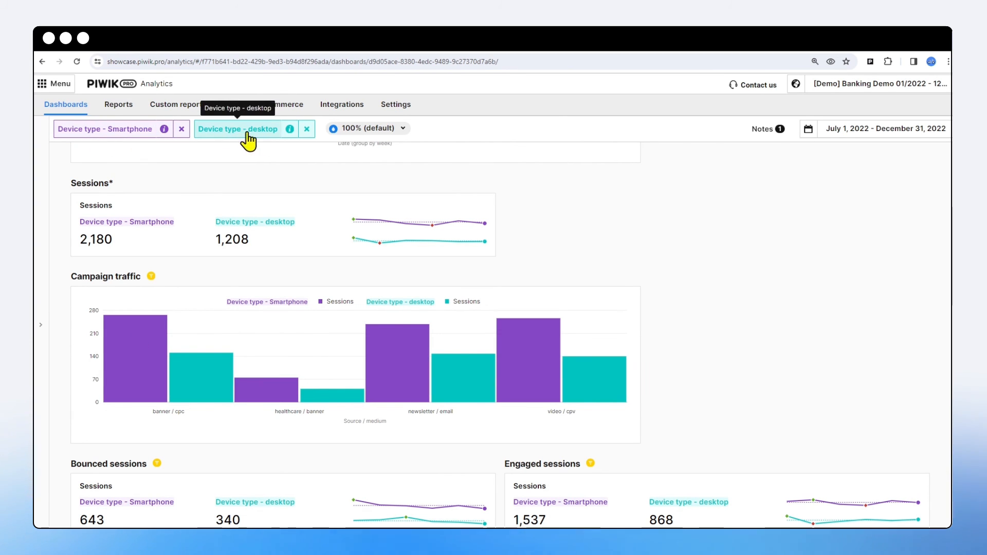
{"action": "scroll", "coordinate": [288, 257], "scroll_direction": "down", "scroll_amount": 1}
{"action": "scroll", "coordinate": [290, 254], "scroll_direction": "down", "scroll_amount": 10}
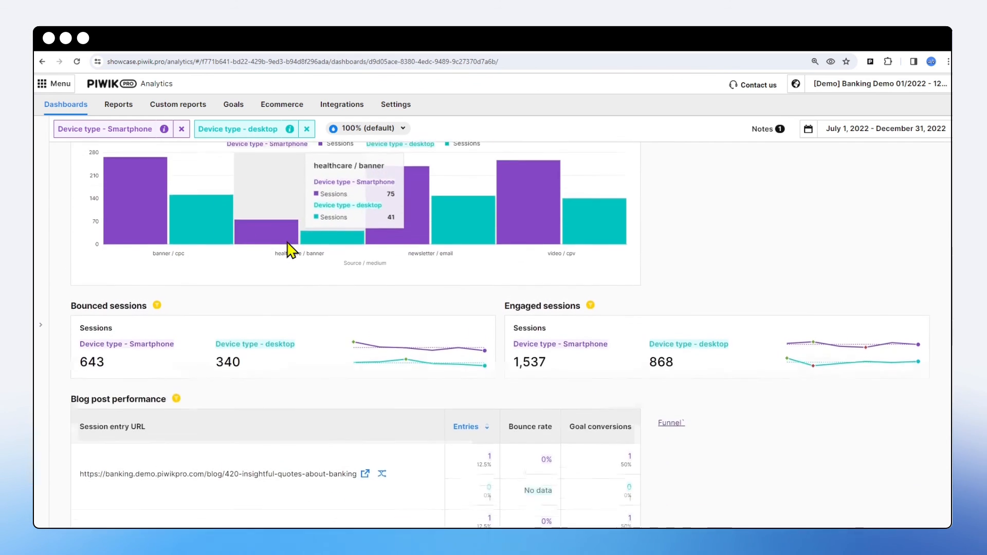
{"action": "scroll", "coordinate": [292, 249], "scroll_direction": "up", "scroll_amount": 12}
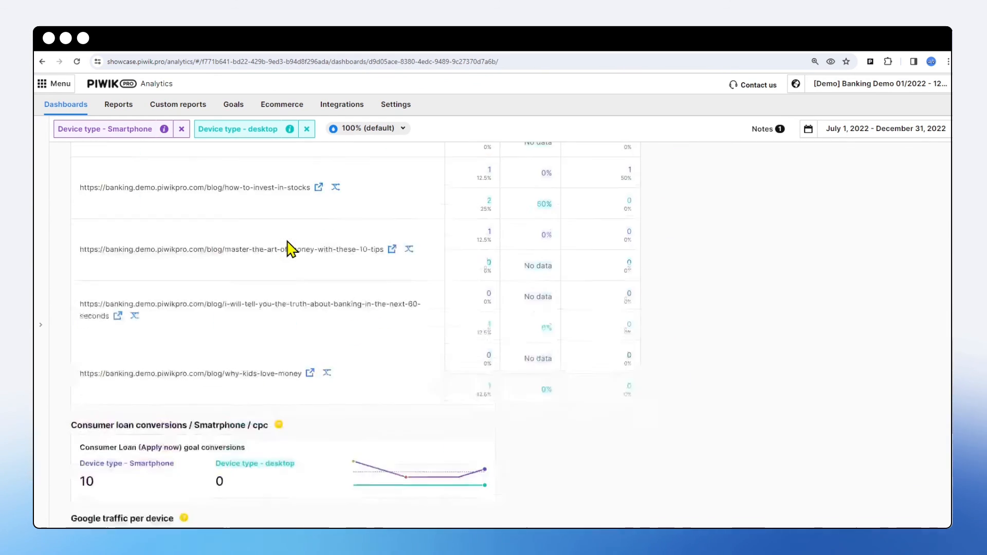
{"action": "scroll", "coordinate": [291, 249], "scroll_direction": "up", "scroll_amount": 2}
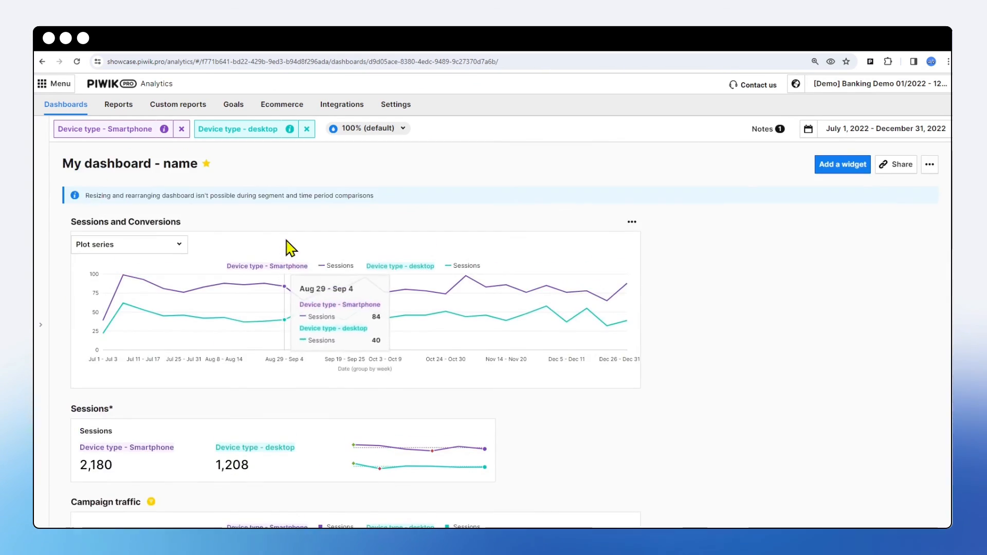
Replace both device segments with the Channel - Facebook organic segment and look over the dashboard.
{"action": "left_click", "coordinate": [307, 130]}
{"action": "left_click", "coordinate": [185, 129]}
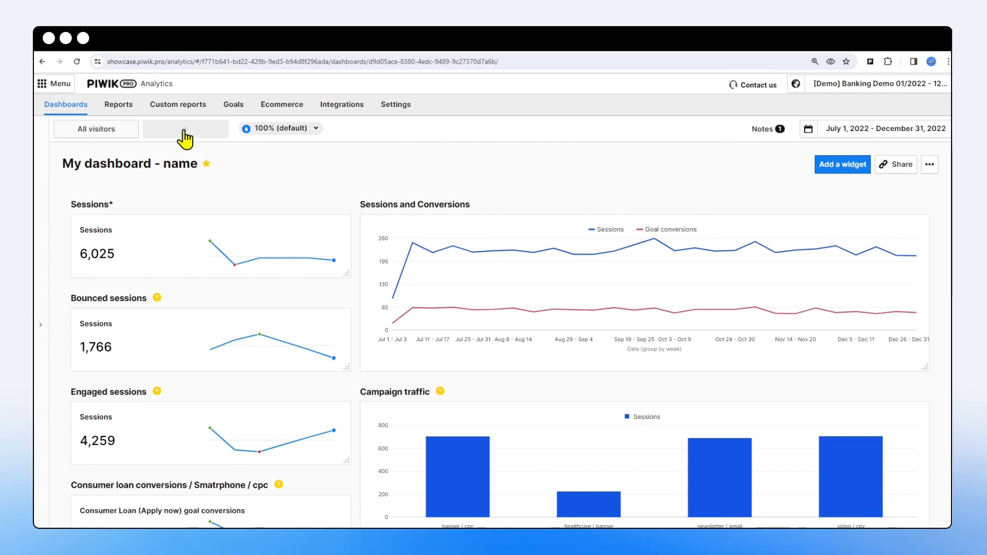
{"action": "left_click", "coordinate": [103, 132]}
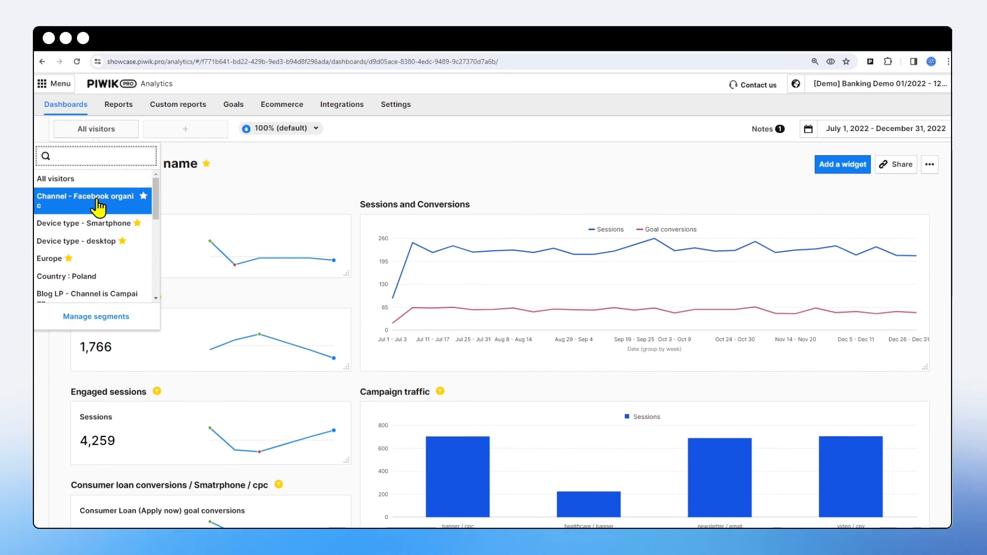
{"action": "left_click", "coordinate": [84, 205]}
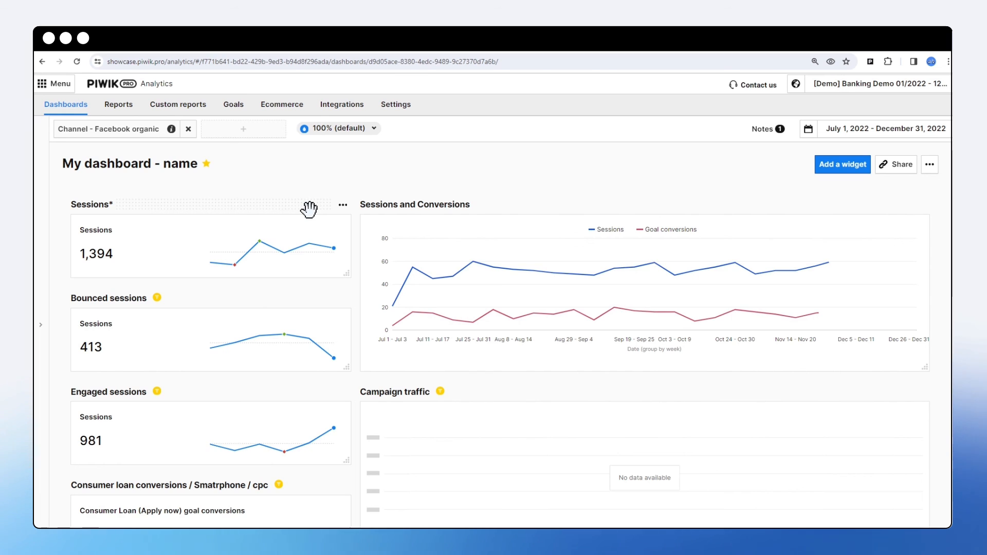
{"action": "scroll", "coordinate": [309, 210], "scroll_direction": "down", "scroll_amount": 1}
{"action": "scroll", "coordinate": [309, 209], "scroll_direction": "down", "scroll_amount": 1}
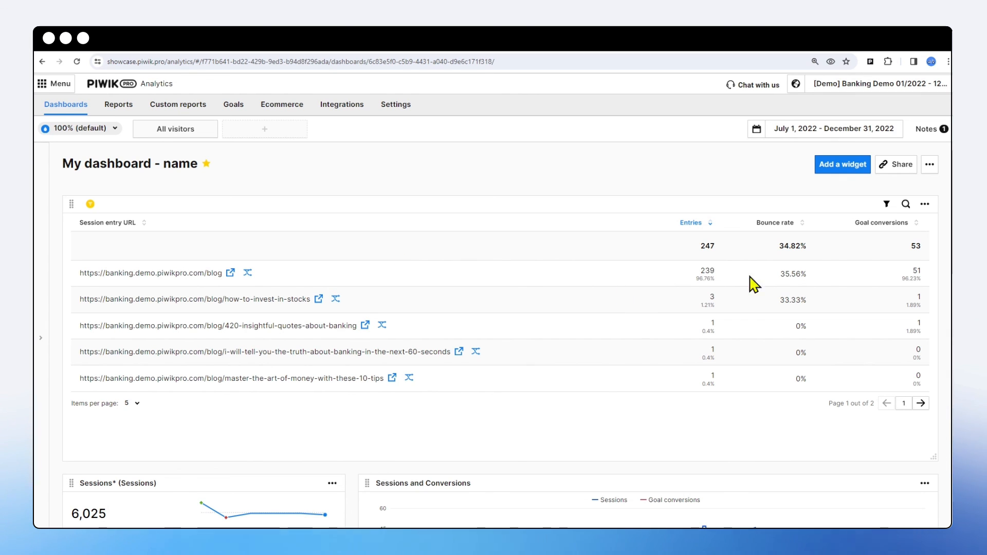
Add a quick filter condition on Session entry URL to the session entry table widget.
{"action": "left_click", "coordinate": [887, 205]}
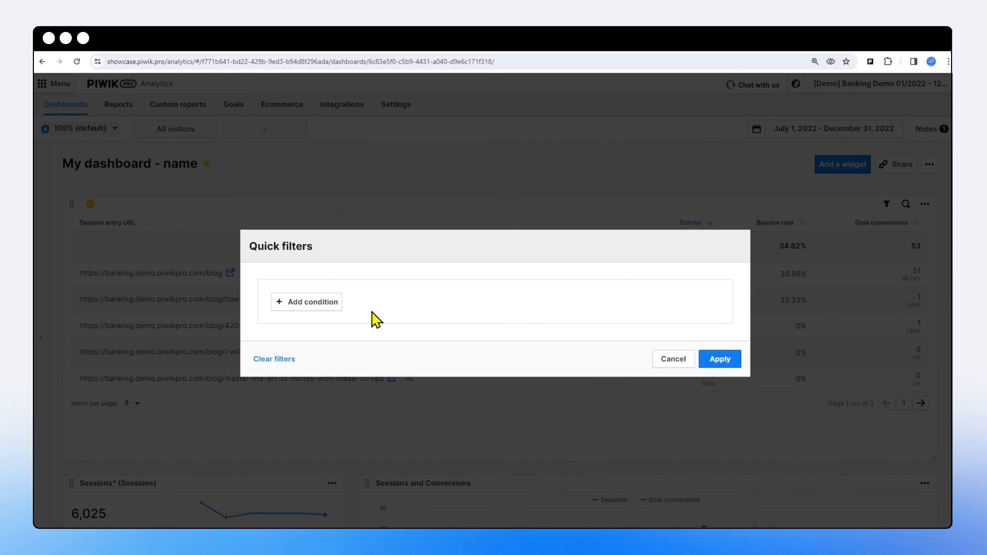
{"action": "left_click", "coordinate": [338, 302]}
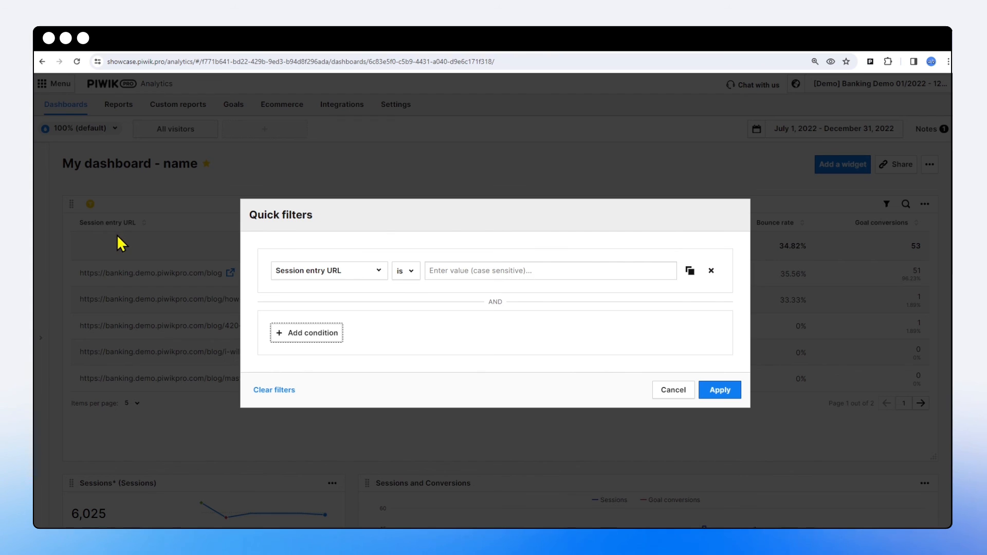
{"action": "left_click", "coordinate": [359, 277]}
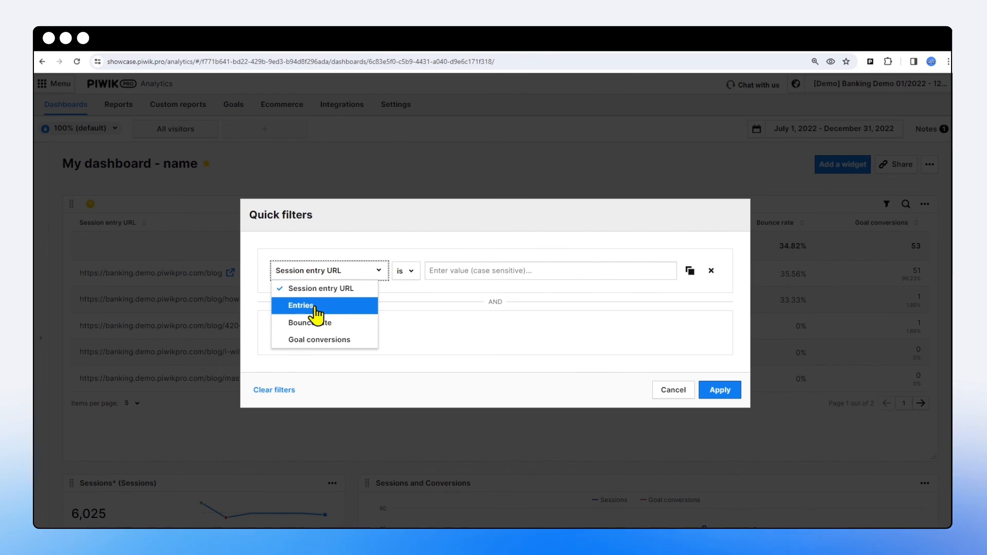
{"action": "left_click", "coordinate": [441, 294]}
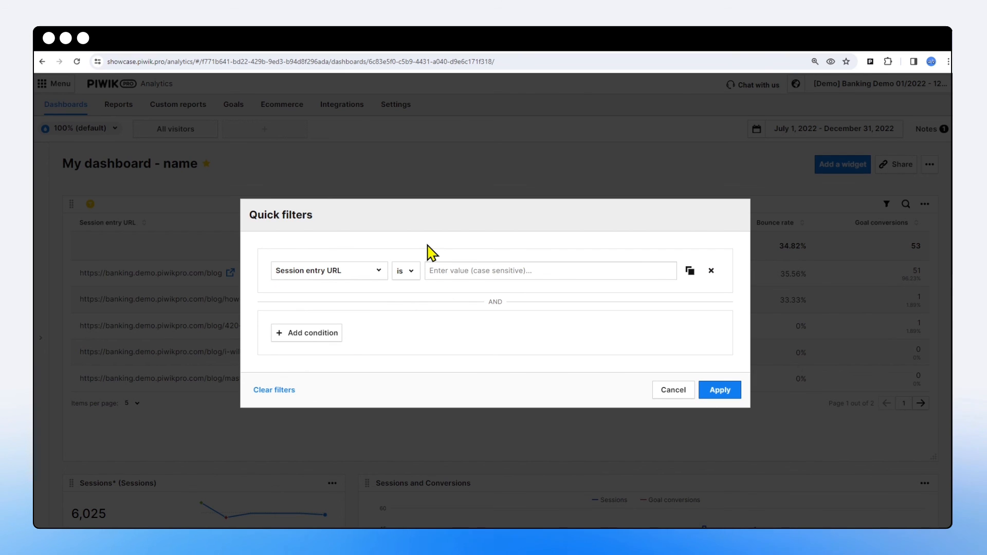
Set the Session entry URL condition to contains "money" and apply the quick filter.
{"action": "left_click", "coordinate": [407, 271]}
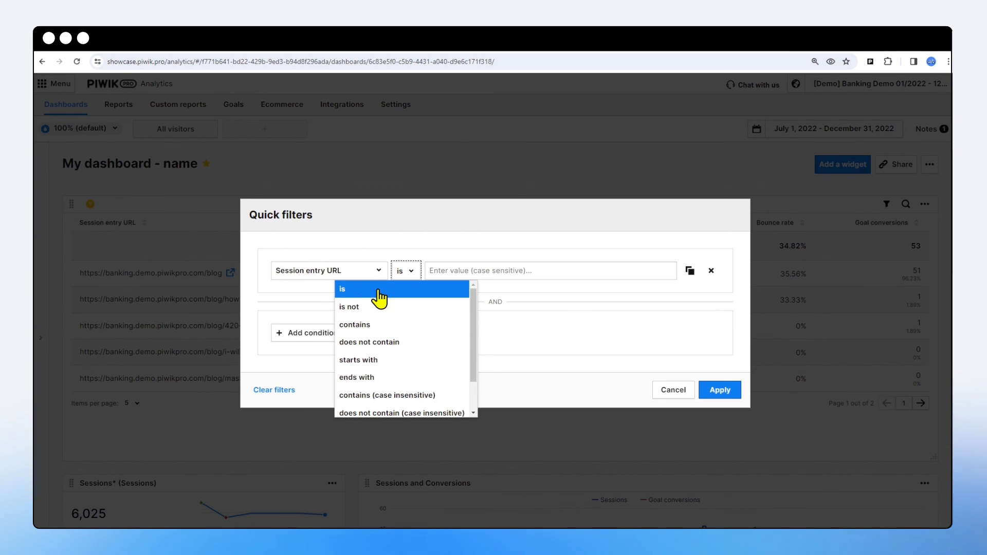
{"action": "left_click", "coordinate": [432, 321]}
{"action": "left_click", "coordinate": [468, 270]}
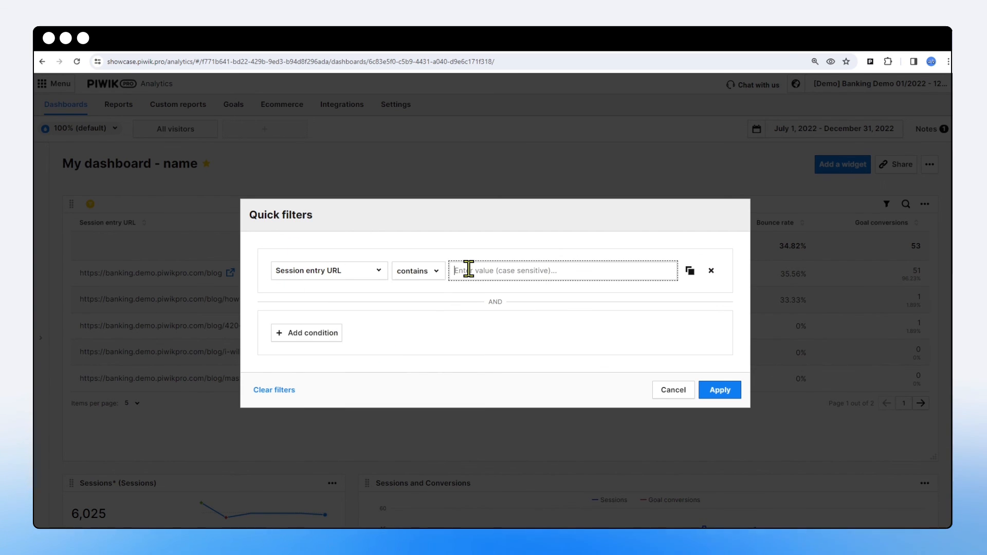
{"action": "type", "text": "money"}
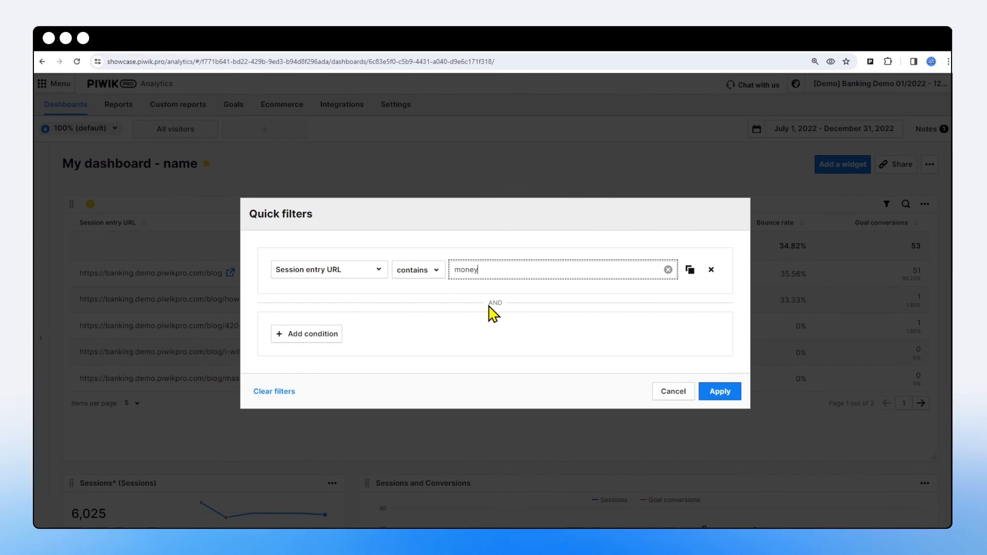
{"action": "mouse_move", "coordinate": [490, 303]}
{"action": "left_mouse_down"}
{"action": "mouse_move", "coordinate": [507, 314]}
{"action": "mouse_move", "coordinate": [494, 306]}
{"action": "left_mouse_up"}
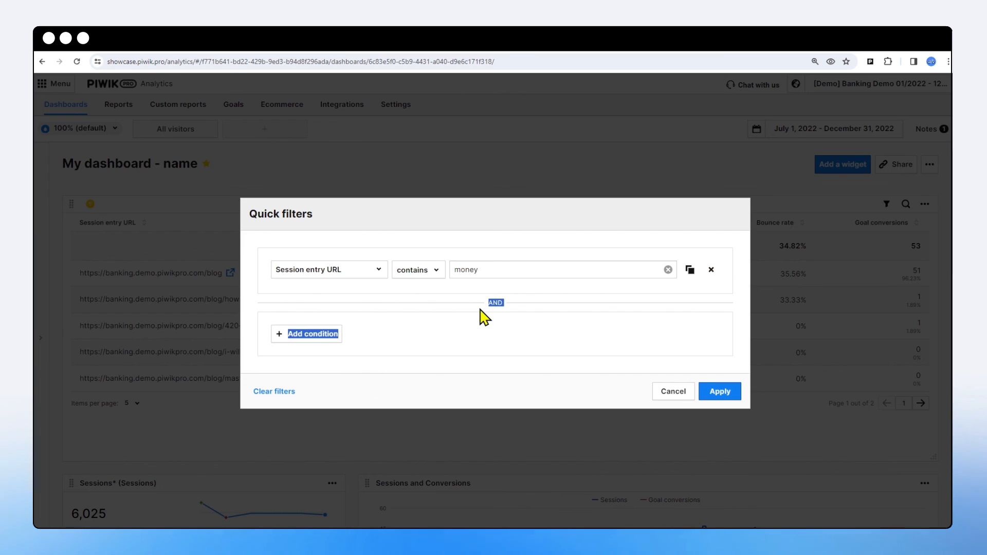
{"action": "left_click", "coordinate": [480, 309]}
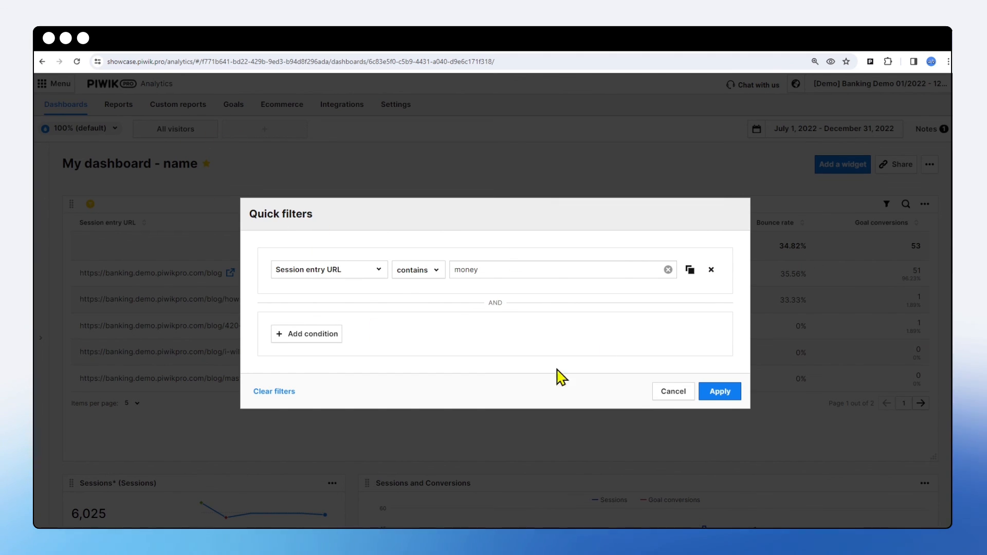
{"action": "left_click", "coordinate": [723, 395]}
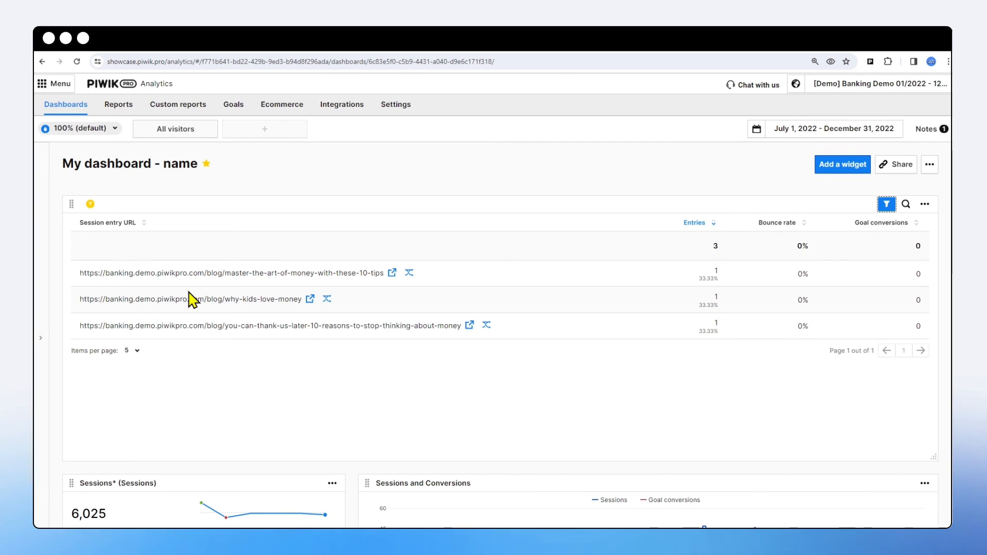
Check the filtered session entry URLs for the word "money" by highlighting it in each row.
{"action": "double_click", "coordinate": [294, 272]}
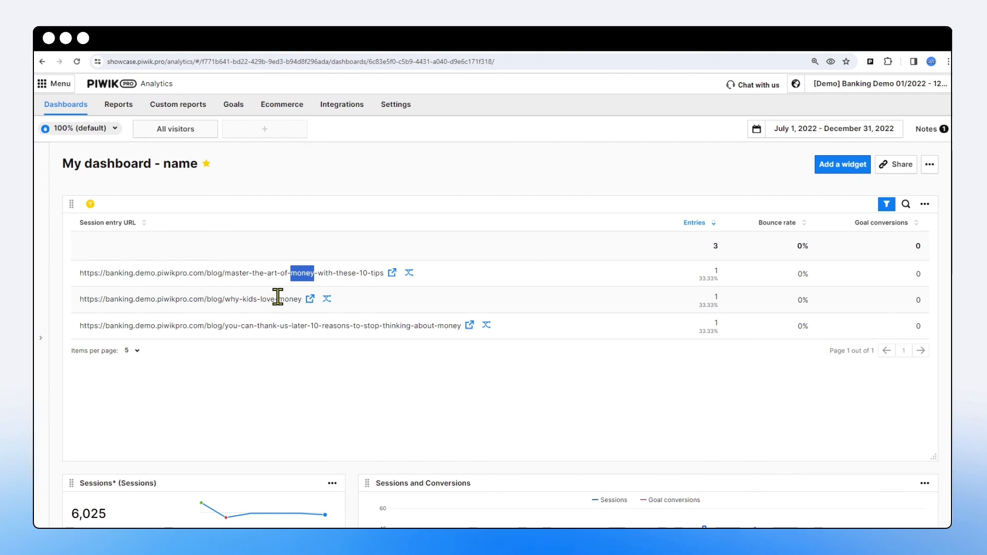
{"action": "left_click_drag", "start_coordinate": [281, 298], "coordinate": [300, 299]}
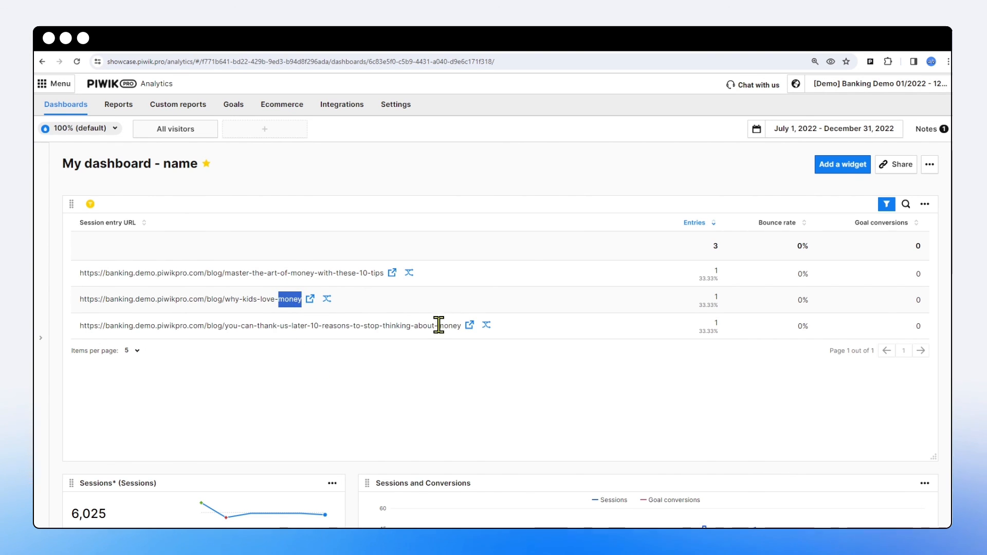
{"action": "left_click_drag", "start_coordinate": [438, 326], "coordinate": [461, 326]}
{"action": "left_click", "coordinate": [391, 366]}
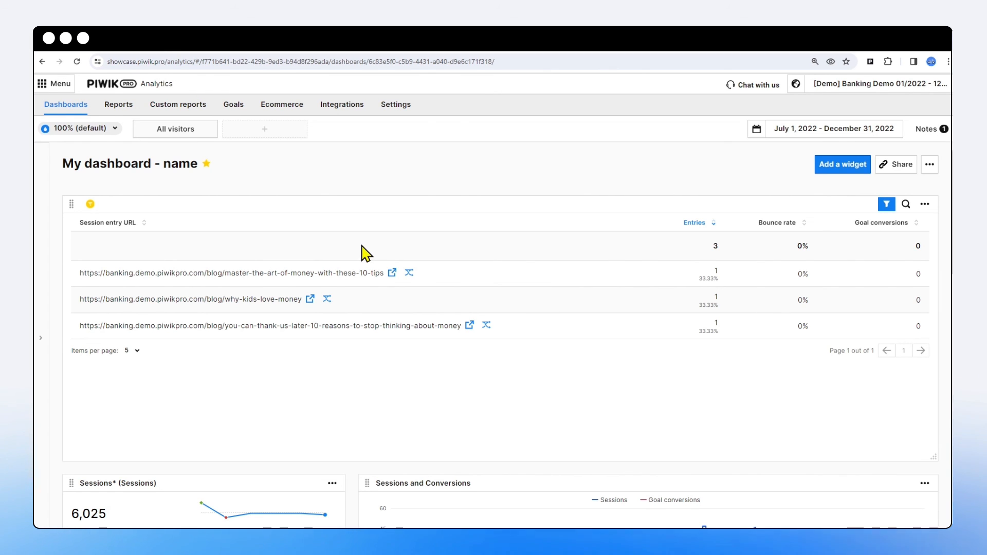
{"action": "left_click", "coordinate": [174, 131]}
{"action": "left_click", "coordinate": [172, 132]}
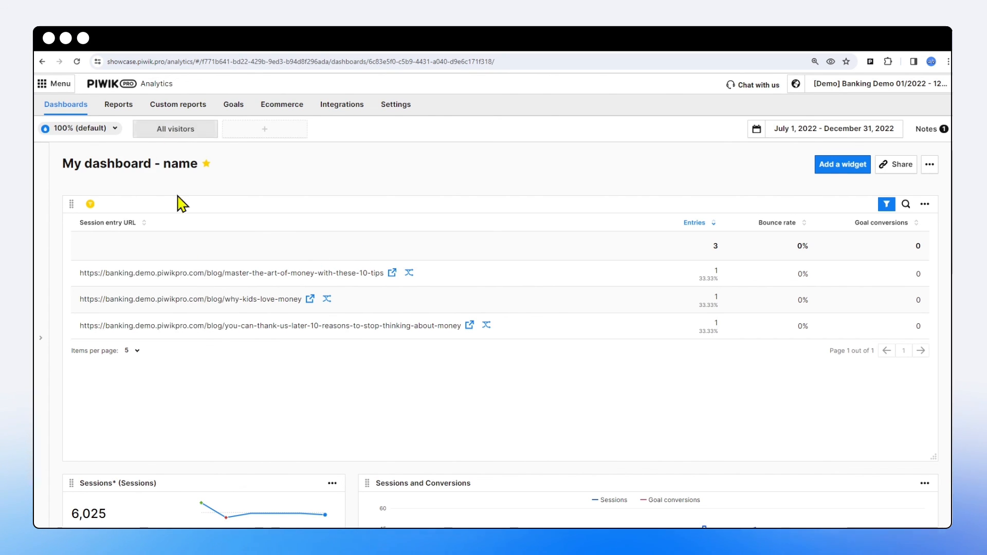